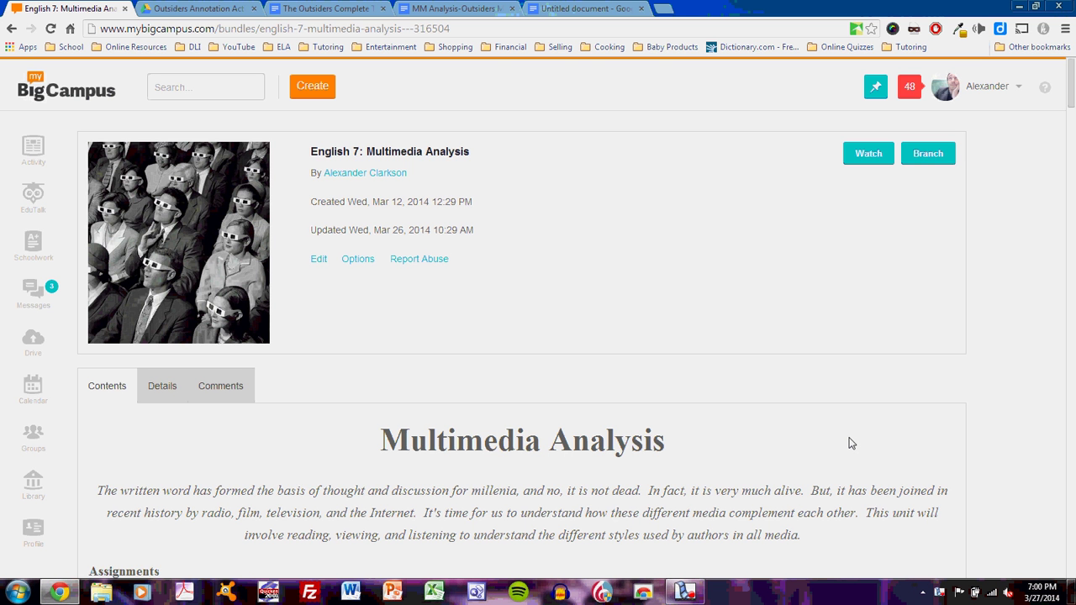
Step: Review the unit introduction and the Assignments list on the Multimedia Analysis page
scroll(848, 443, "down", 4)
scroll(849, 443, "up", 4)
scroll(848, 443, "down", 4)
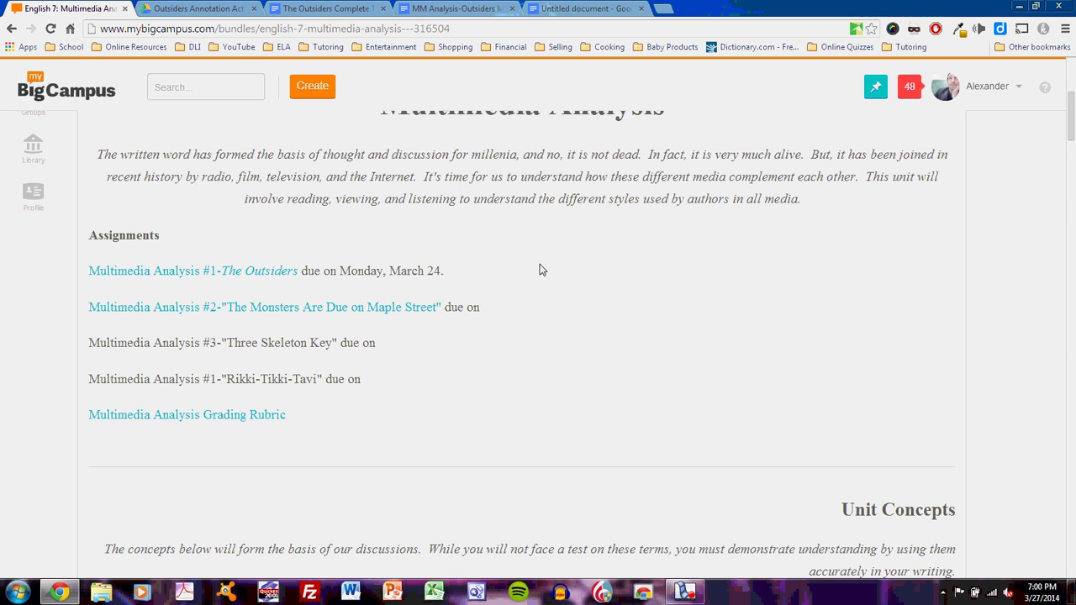
Step: Review the heading and sources in the MM Analysis-Outsiders Model Example document and view The Outsiders Complete Text it relies on
left_click(466, 8)
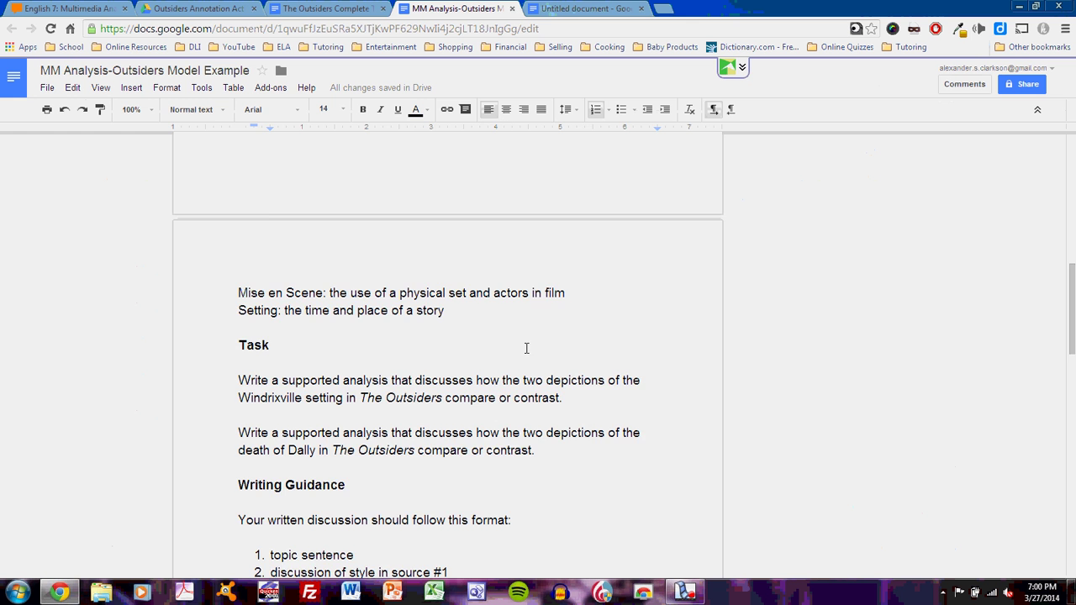
scroll(534, 347, "up", 9)
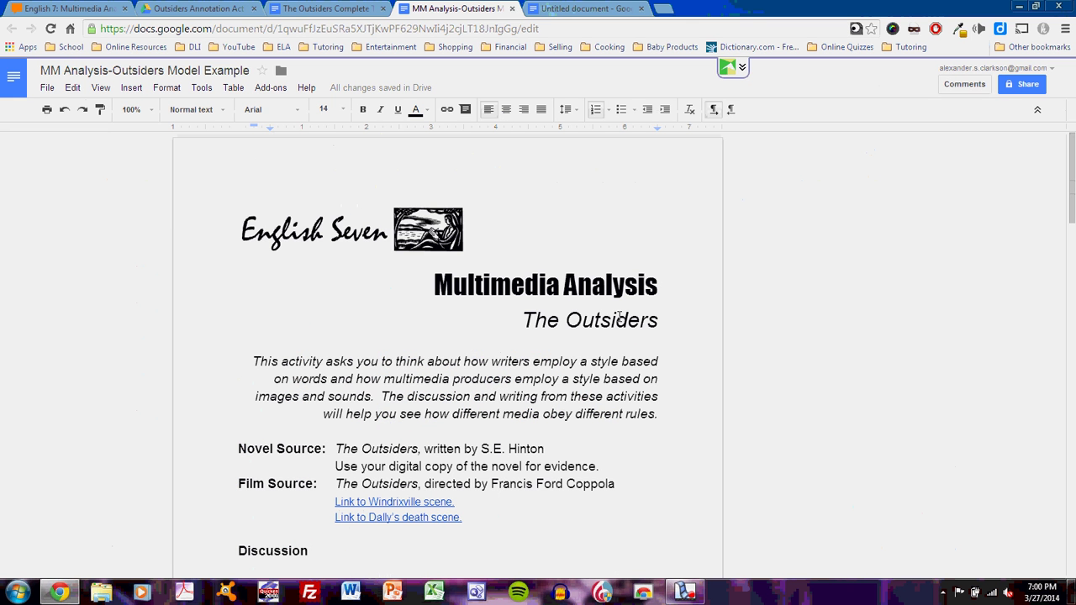
scroll(487, 392, "down", 1)
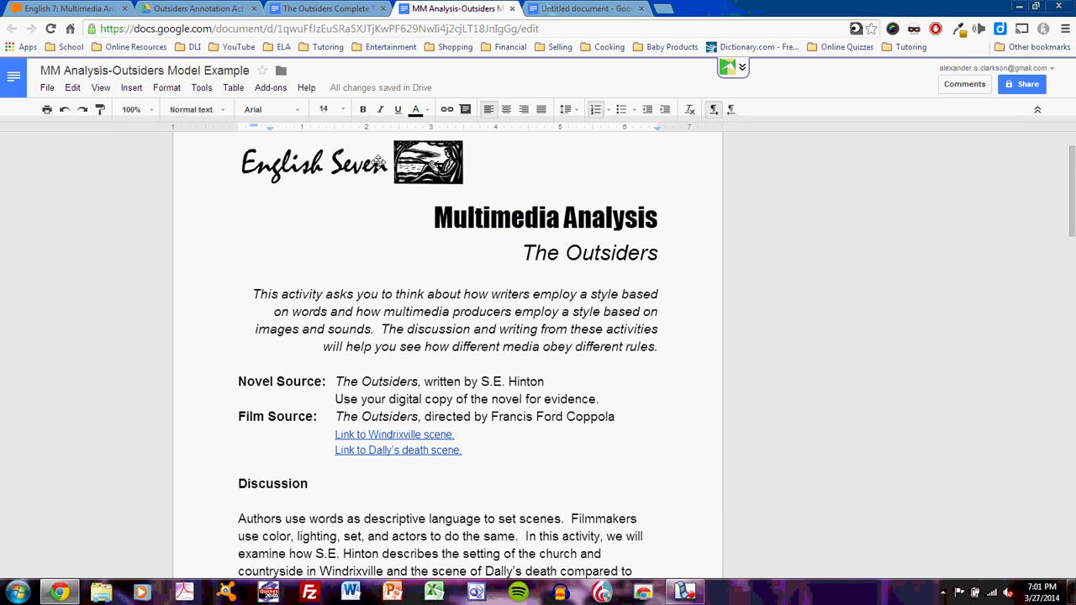
left_click(343, 9)
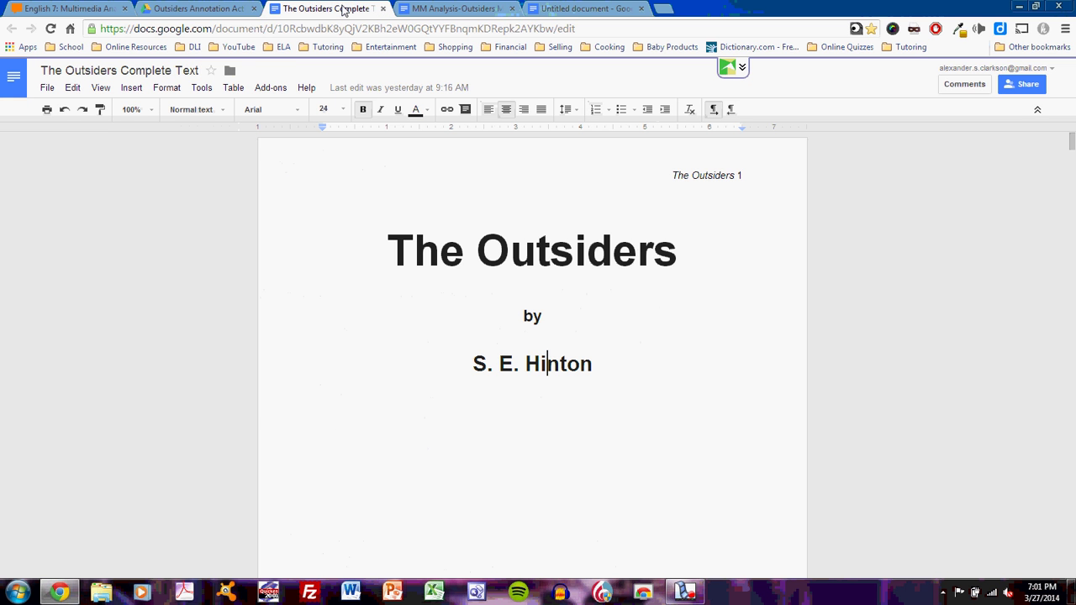
left_click(448, 10)
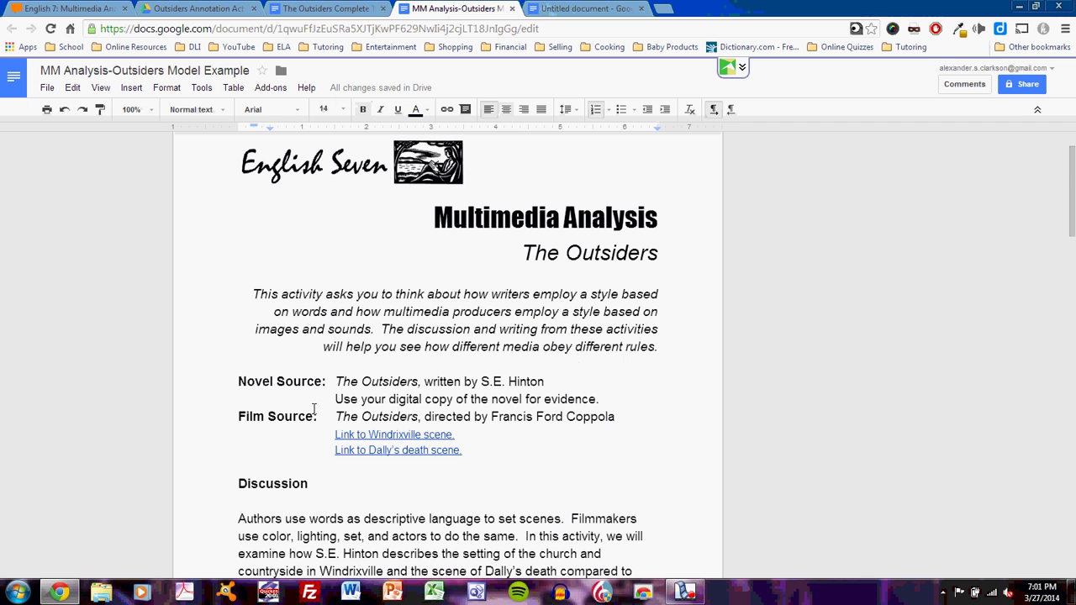
Step: Read the Discussion and Concepts sections of the model example, including the note about watching tutorials
scroll(315, 409, "down", 3)
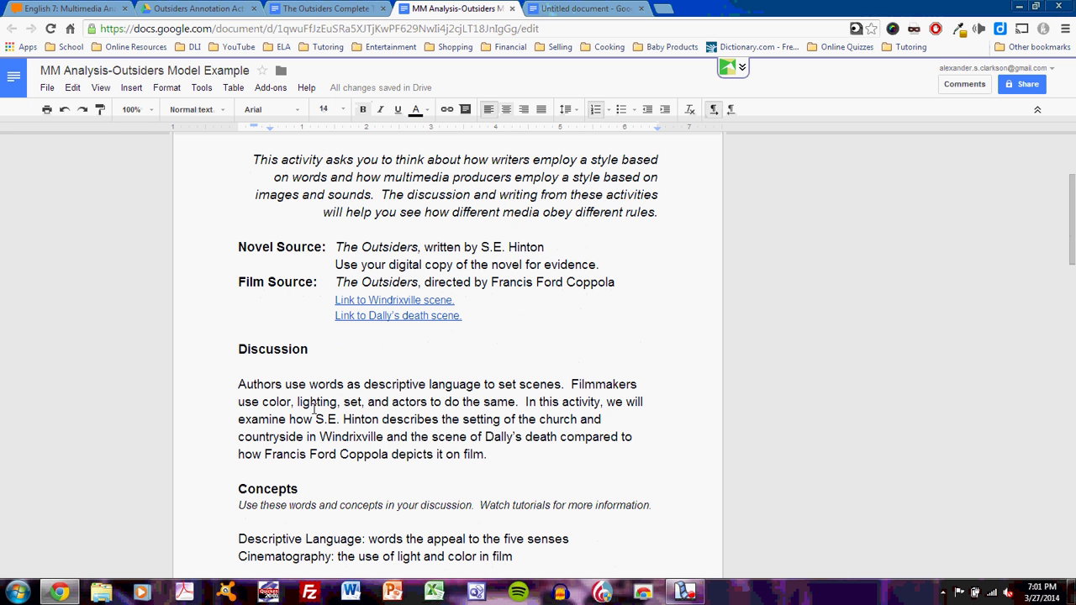
scroll(314, 409, "down", 2)
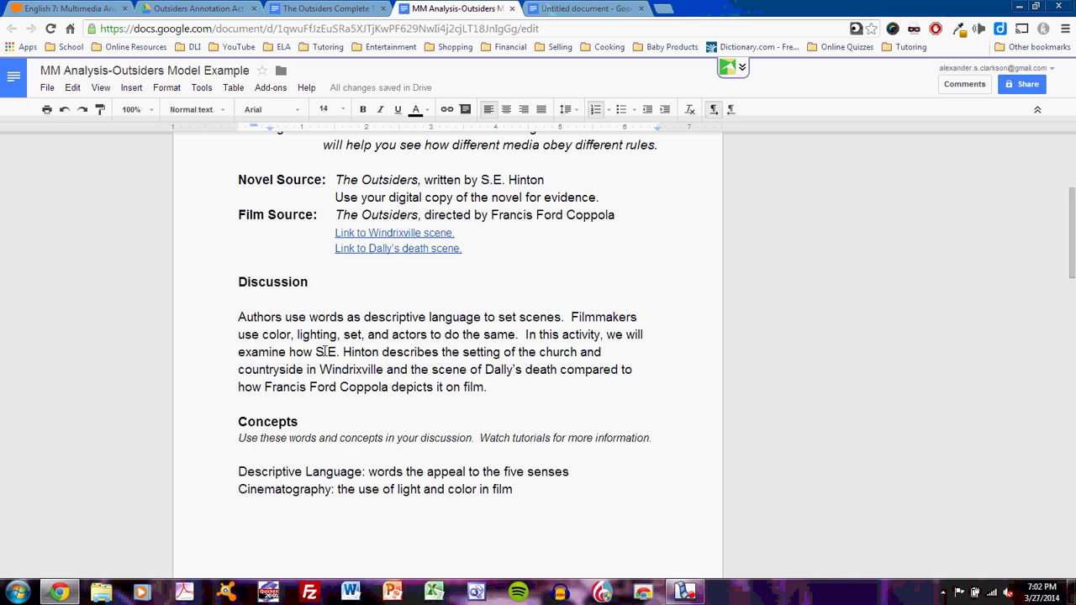
scroll(418, 401, "down", 3)
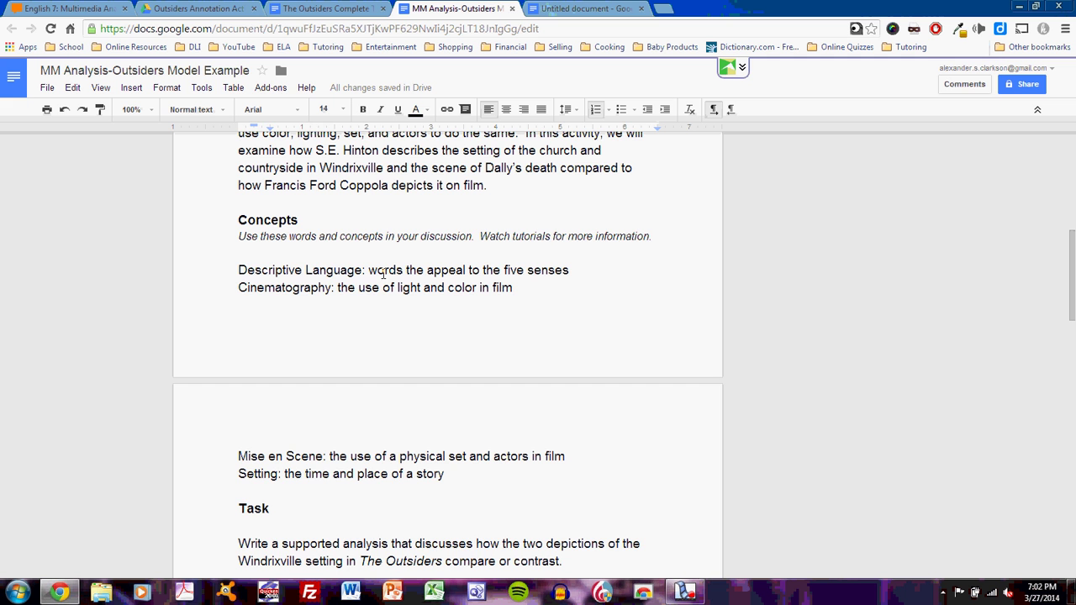
scroll(387, 274, "up", 1)
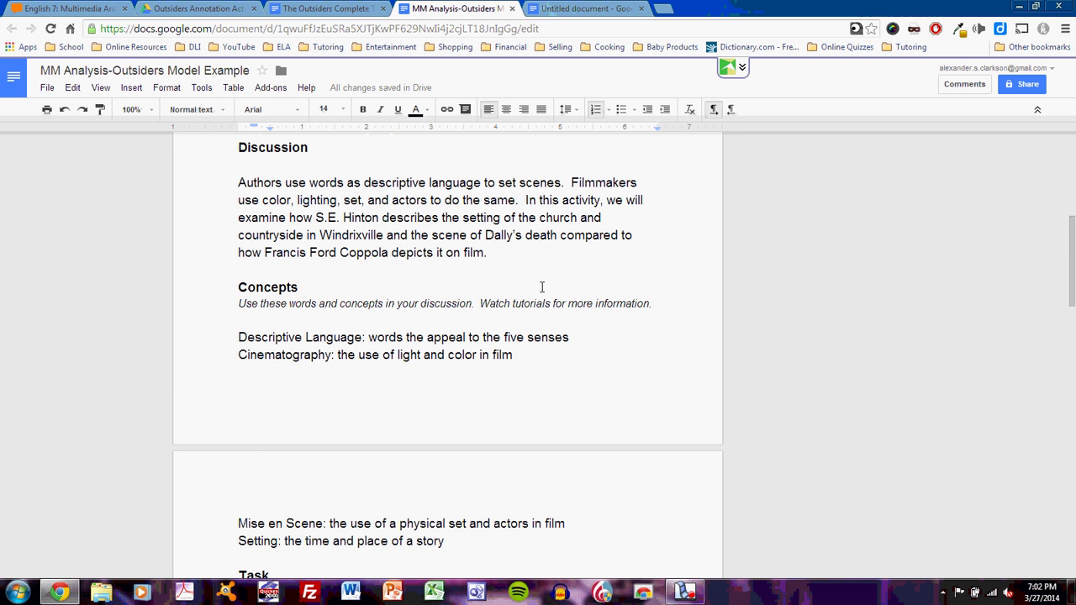
left_click_drag(481, 304, 655, 303)
left_click(655, 276)
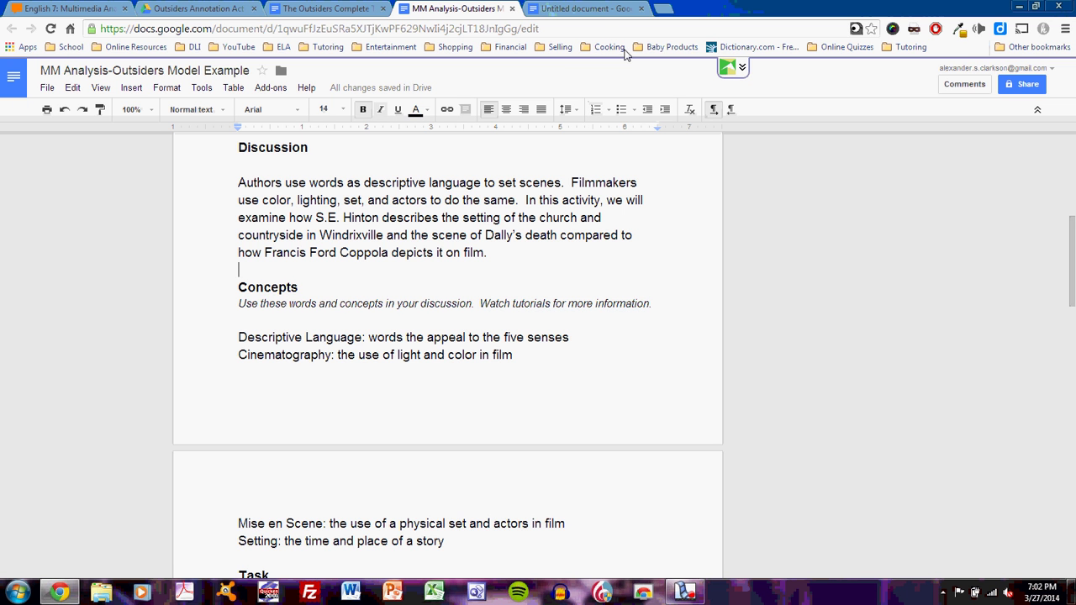
Step: Remove the highlight colour from the entire ten-item checklist in the untitled document
left_click(594, 10)
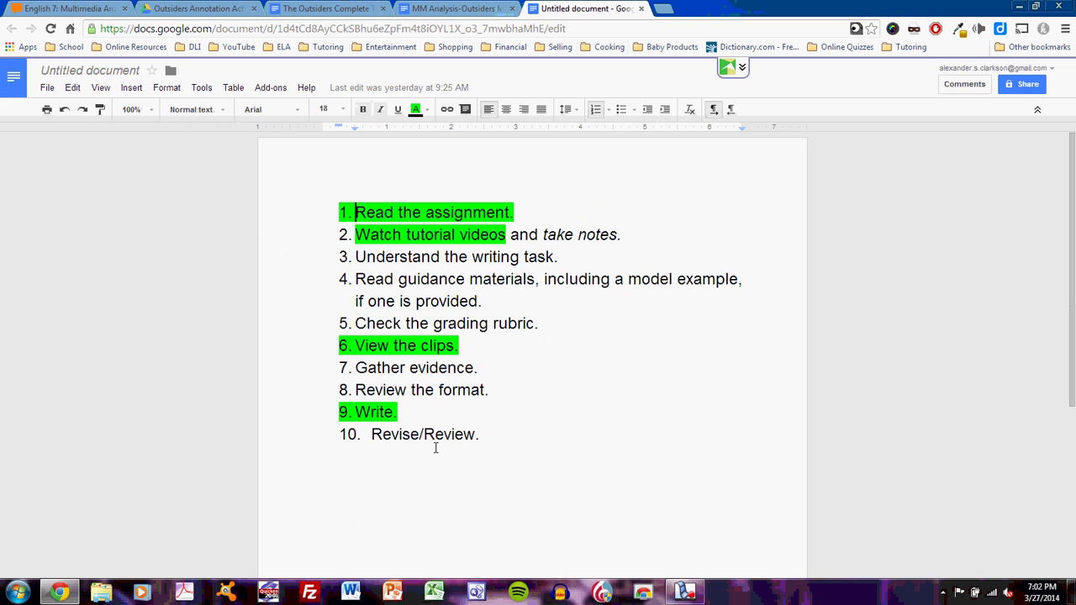
left_click_drag(503, 450, 310, 173)
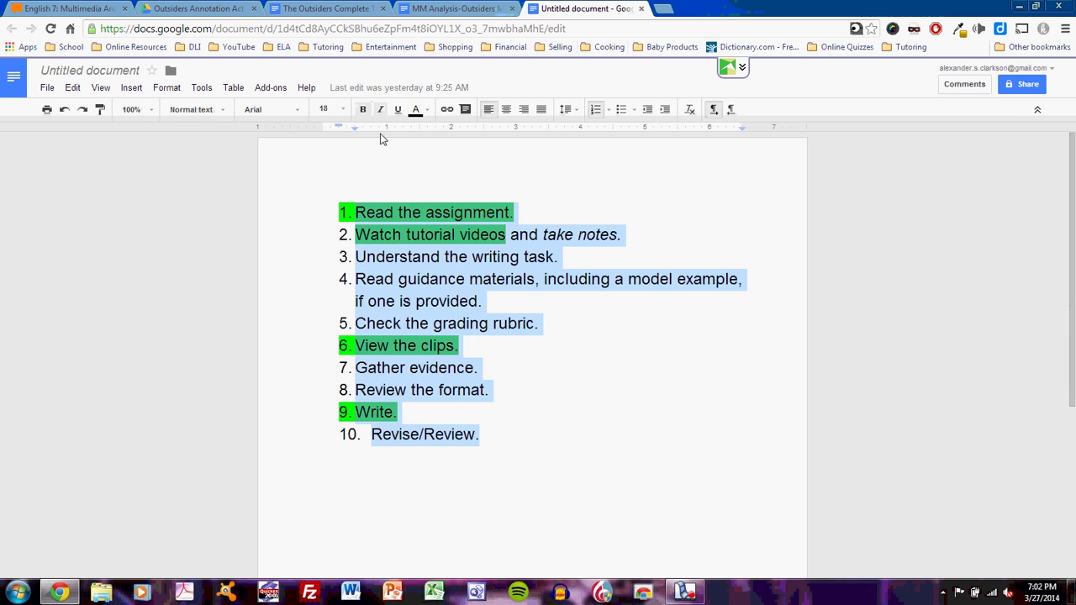
left_click(415, 109)
left_click(518, 138)
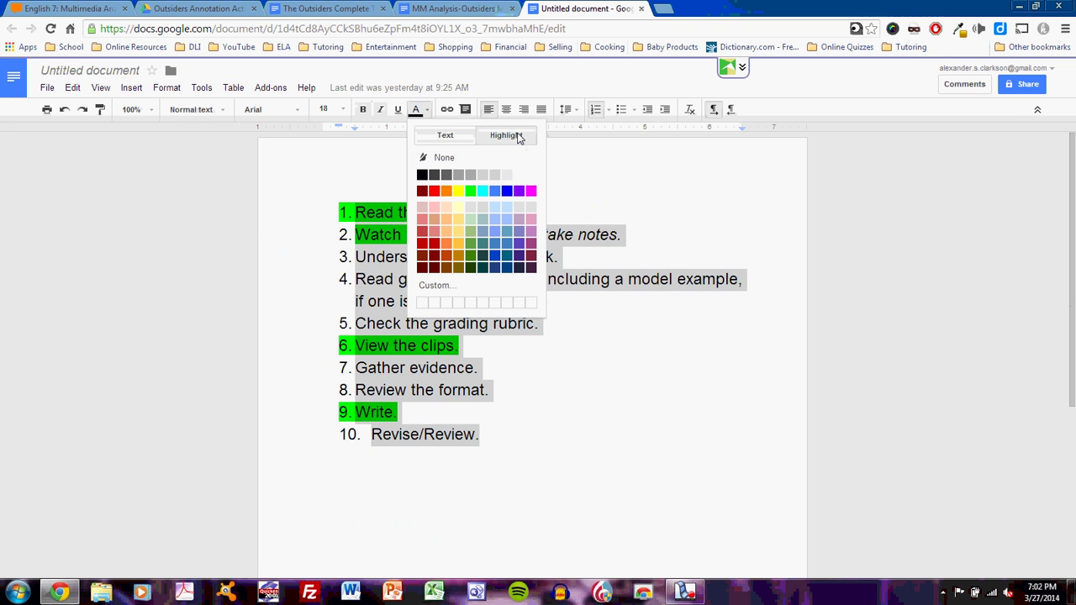
left_click(485, 162)
left_click(580, 212)
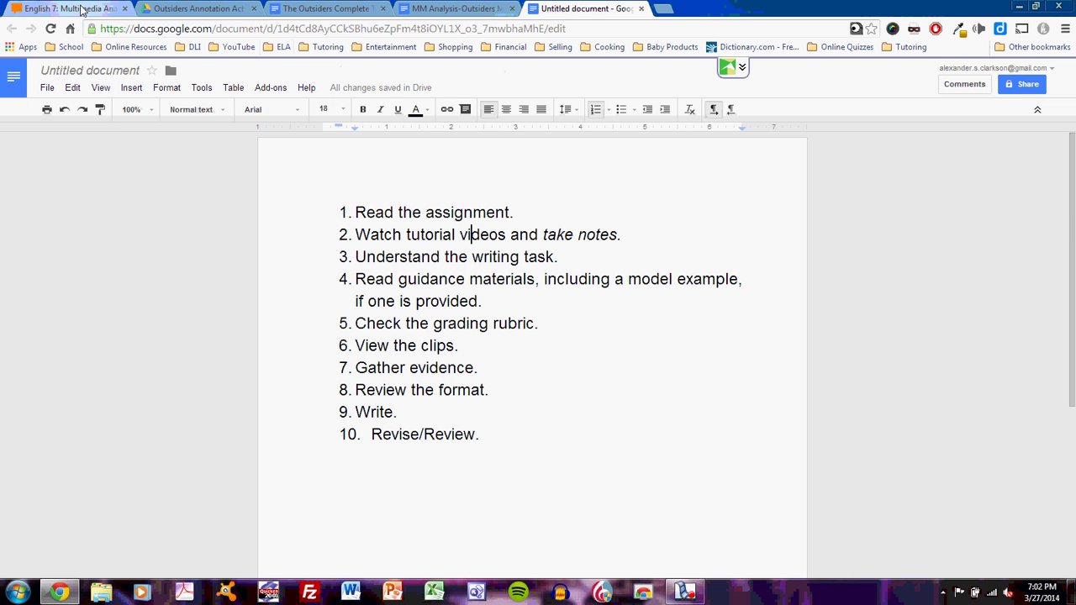
Step: Check the tutorial note under Concepts in the model example, and look through the unit concepts and film tutorial videos on the course page
left_click(458, 9)
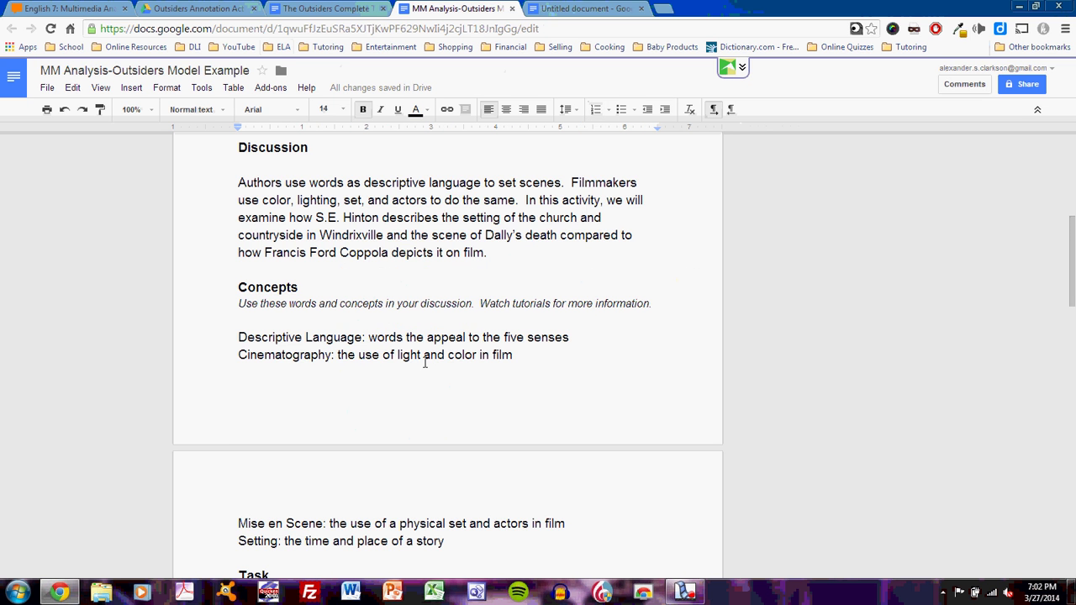
scroll(421, 357, "down", 1)
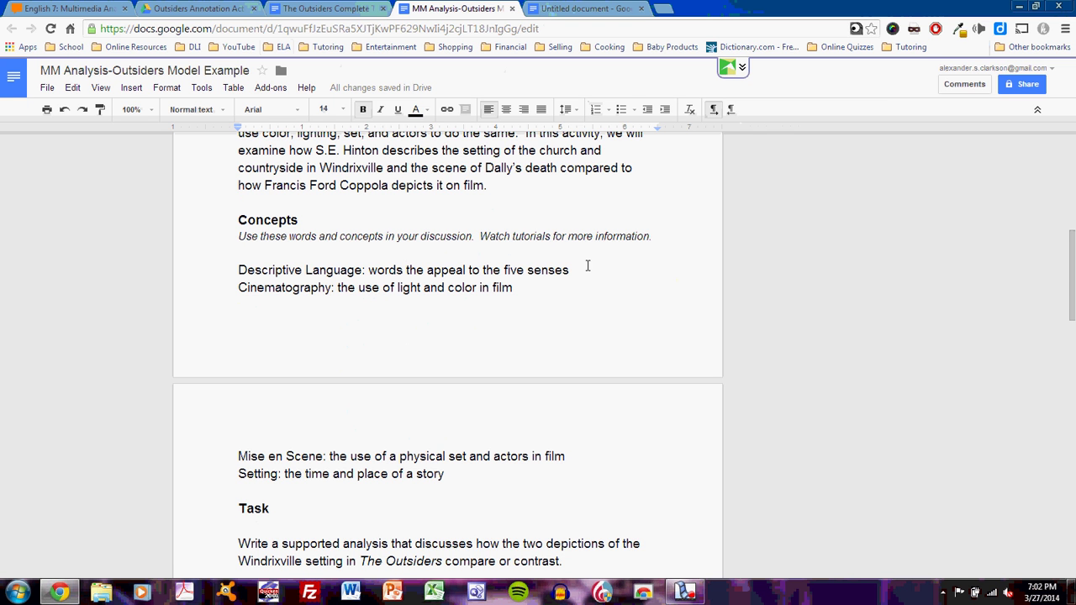
left_click(539, 237)
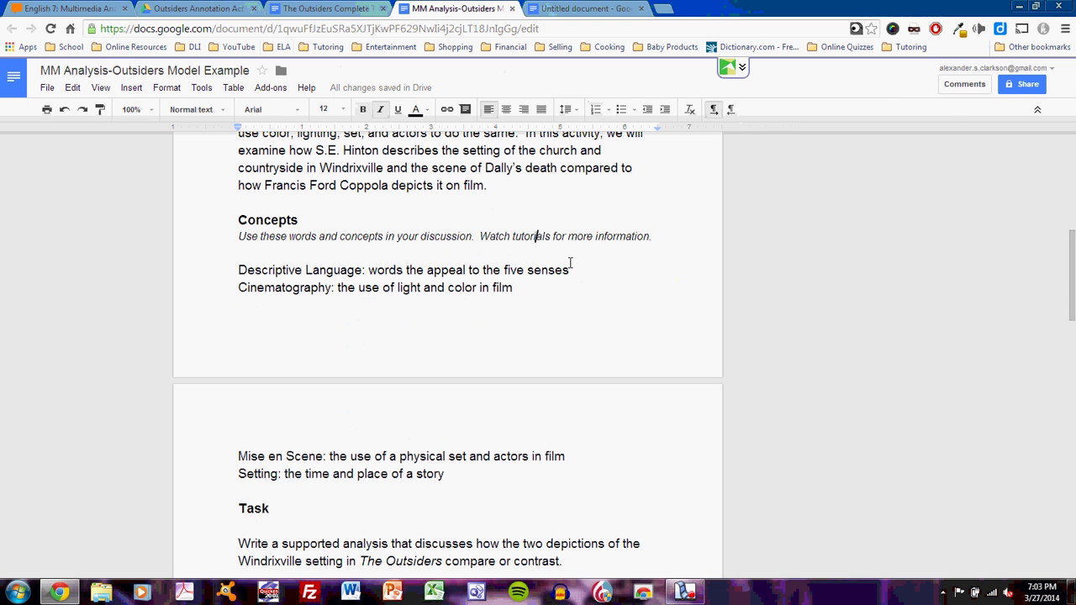
left_click(63, 8)
scroll(418, 323, "down", 3)
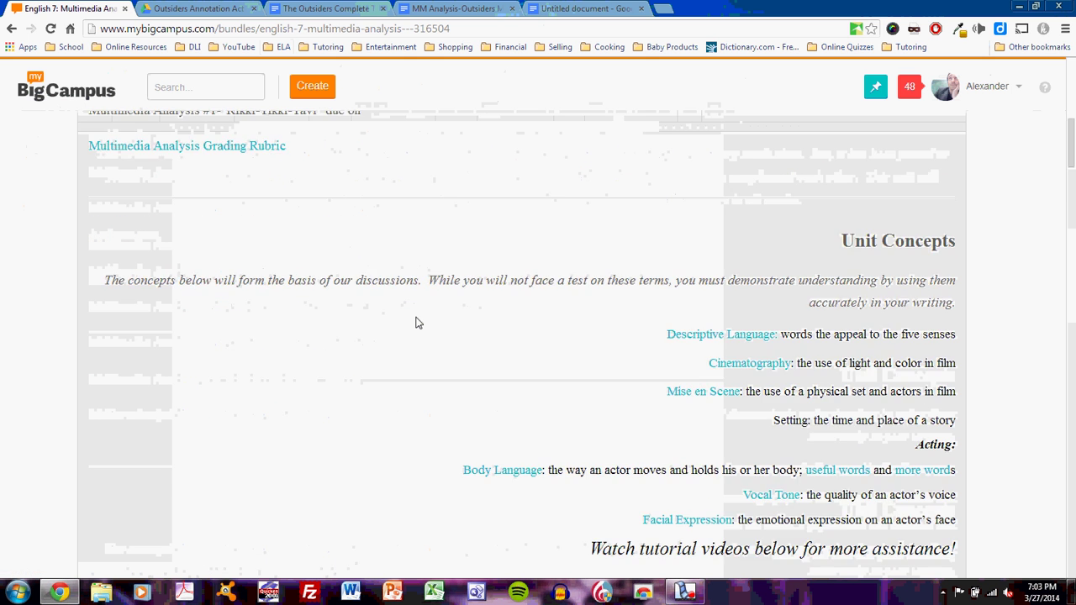
scroll(418, 323, "down", 5)
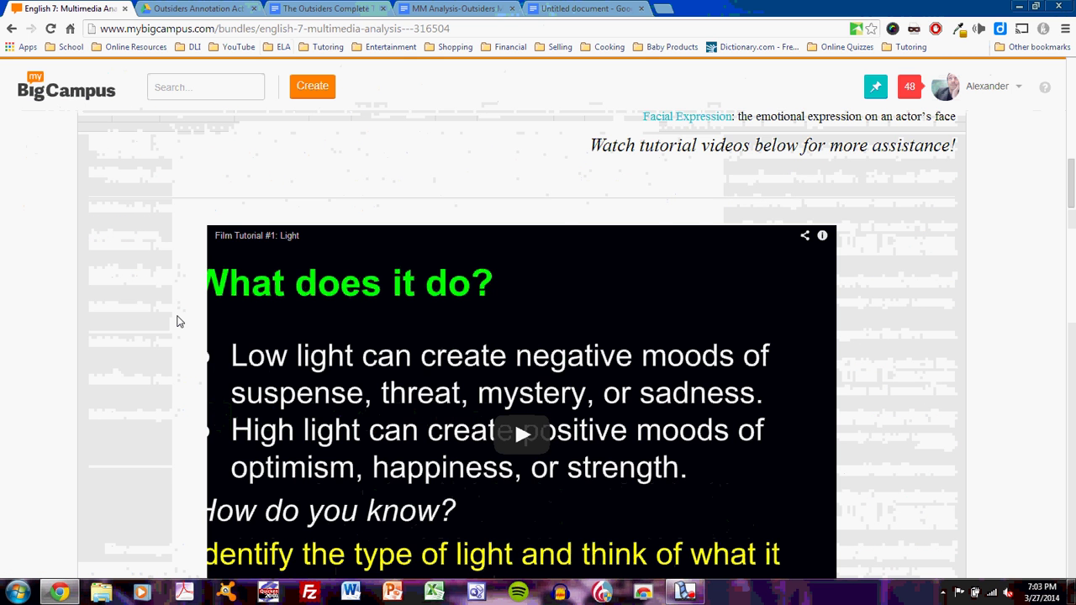
scroll(177, 321, "down", 8)
scroll(177, 322, "down", 10)
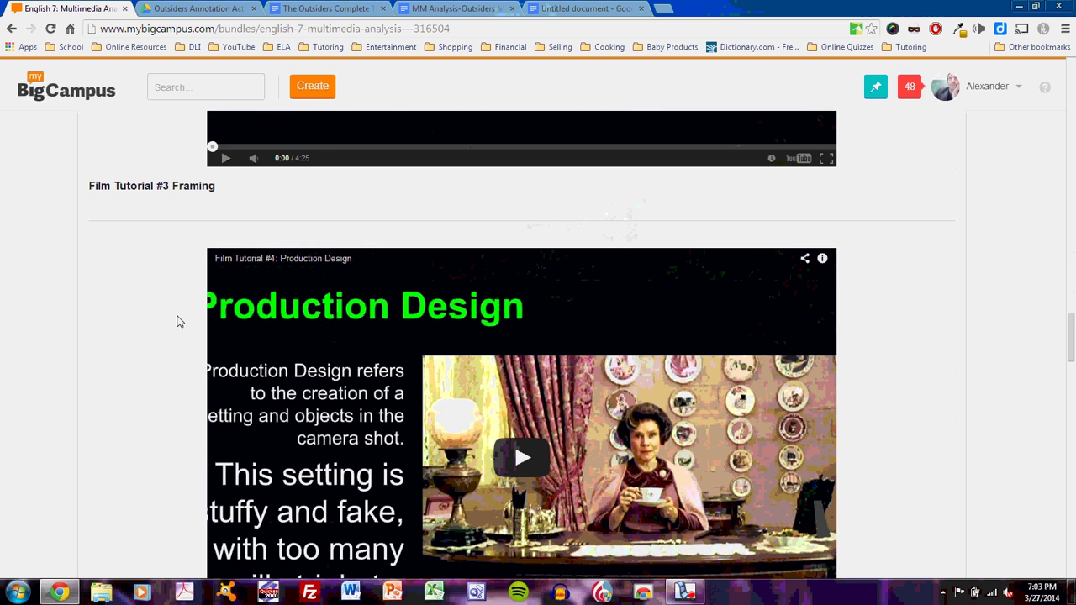
scroll(176, 321, "down", 3)
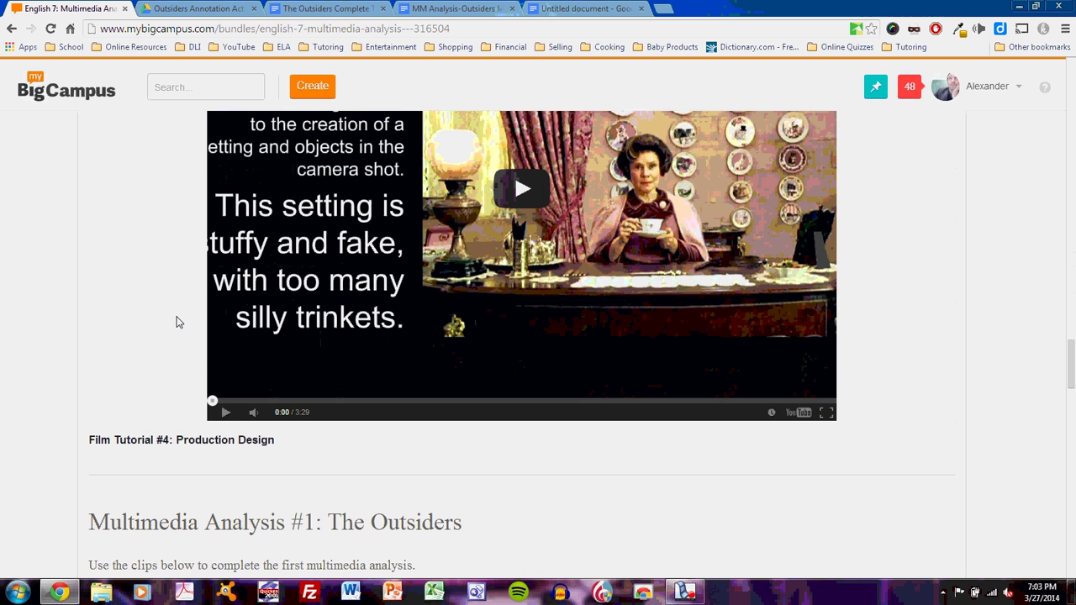
Step: Compare the model example's concepts with the tutorial page, and select "take notes" in the checklist's second item
left_click(454, 8)
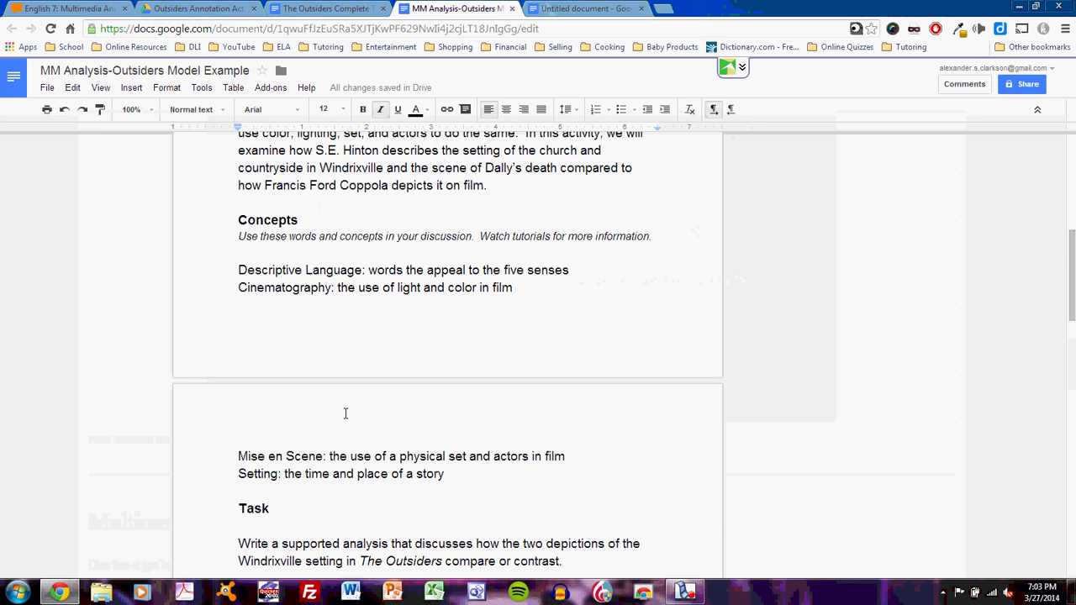
left_click(63, 9)
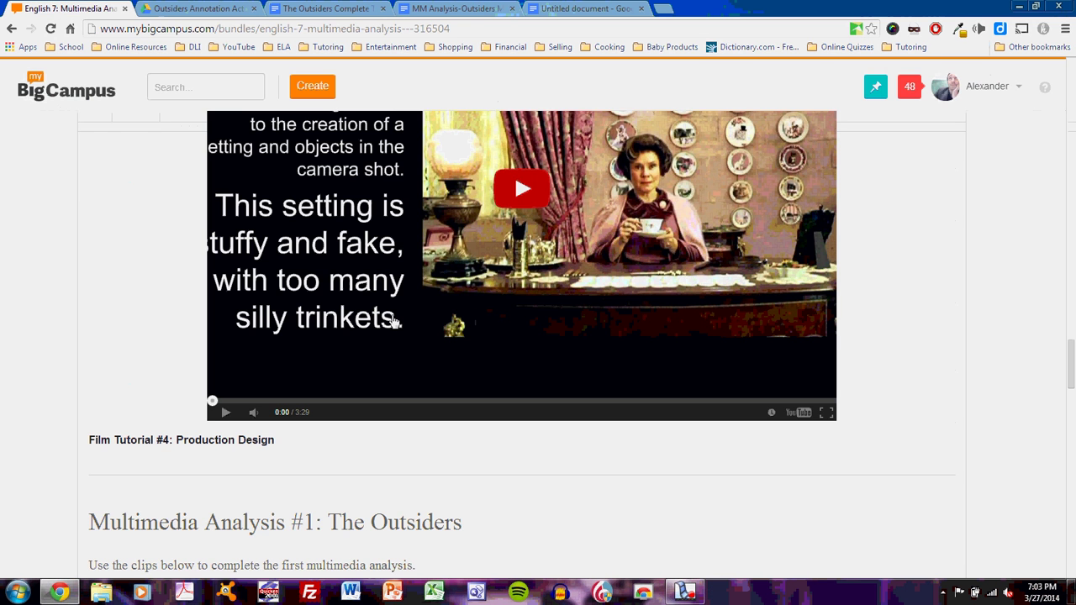
left_click(563, 9)
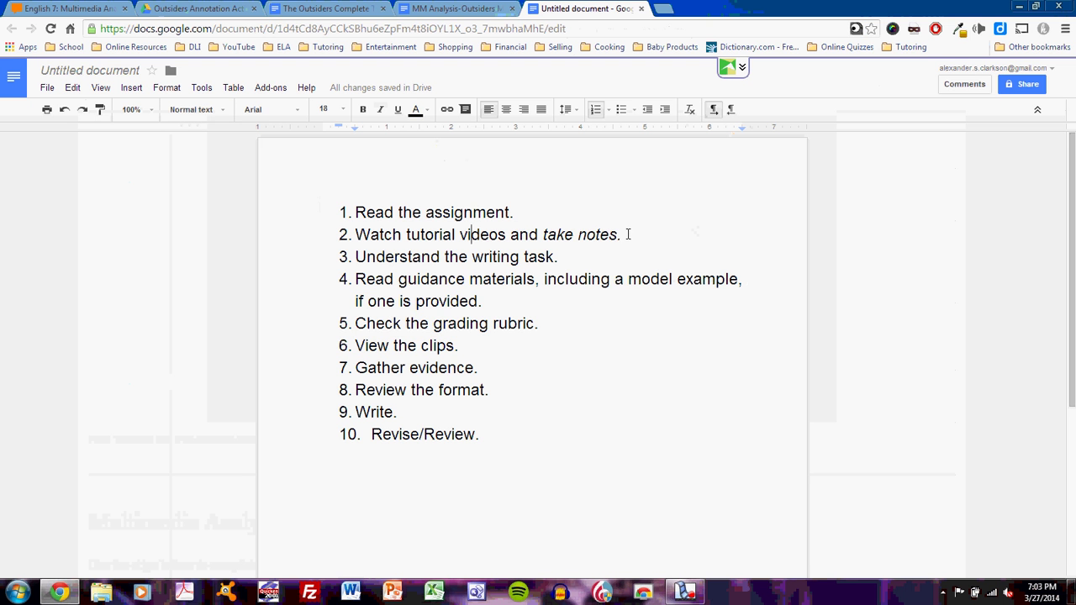
left_click_drag(624, 235, 540, 236)
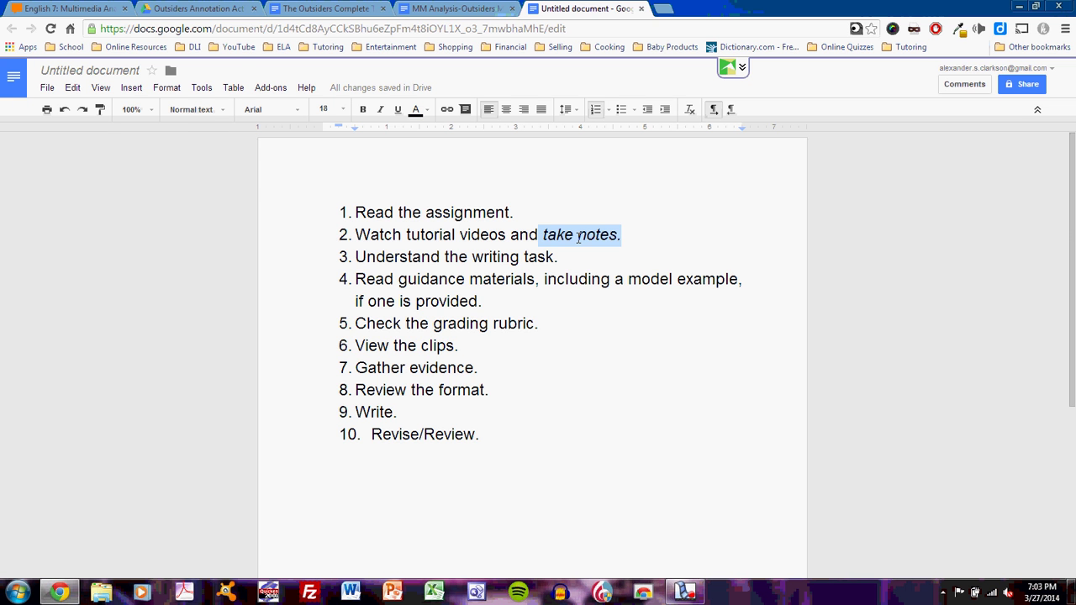
Step: Read the Task section, select the Windrixville setting prompt, and match it to "Understand the writing task" in the checklist
left_click(431, 11)
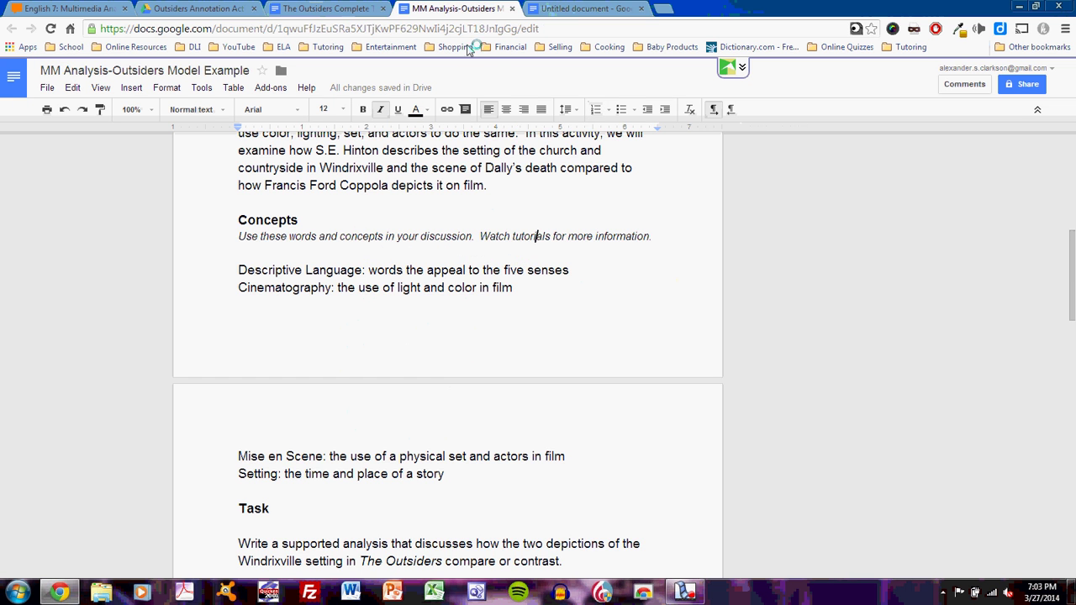
scroll(532, 326, "down", 2)
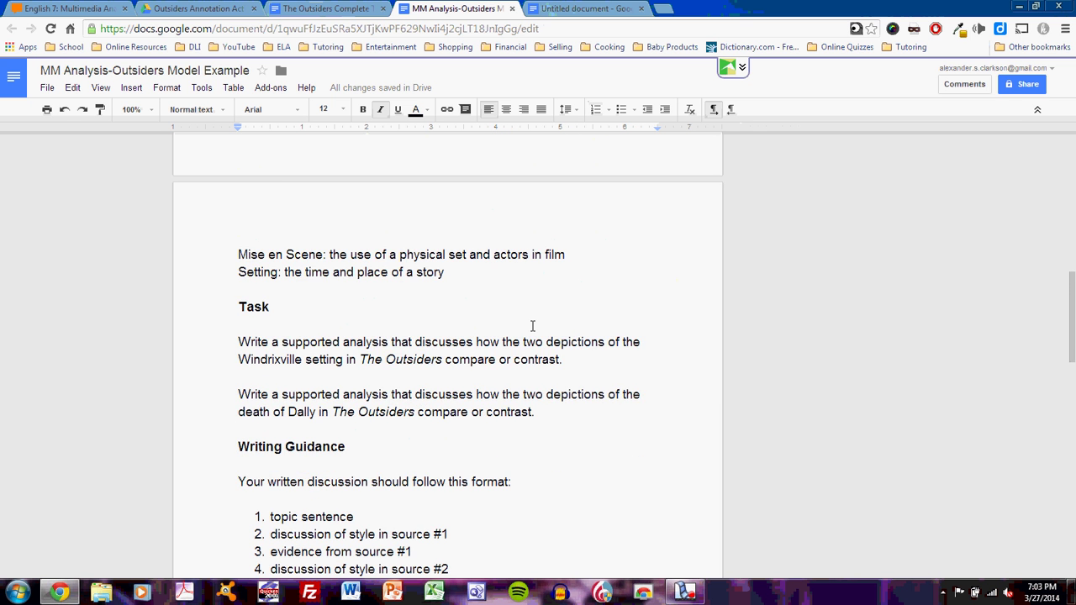
scroll(532, 326, "down", 1)
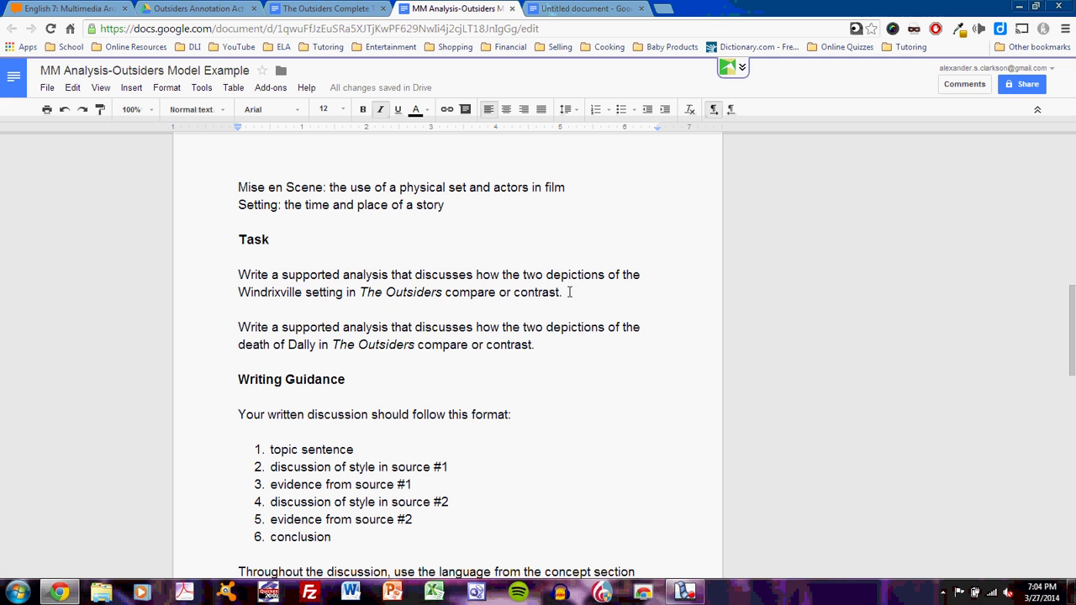
left_click_drag(565, 292, 217, 277)
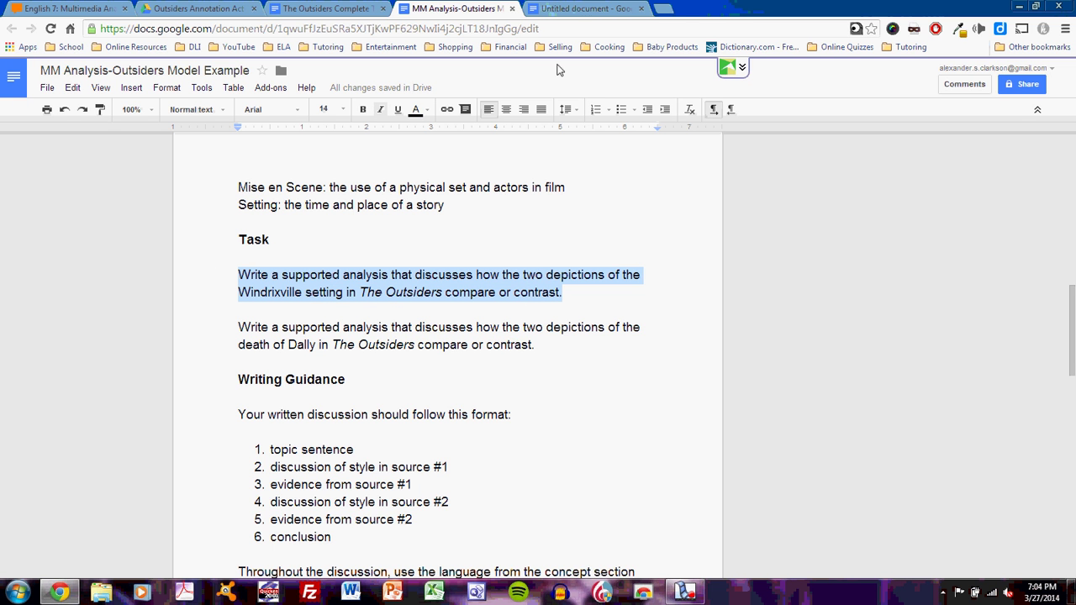
left_click(584, 9)
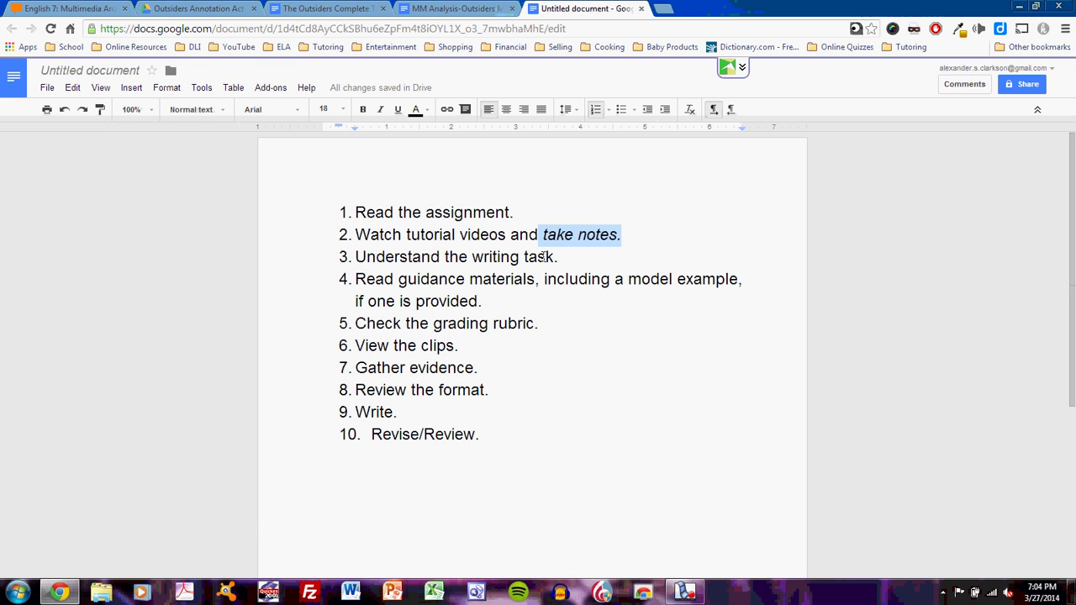
left_click(571, 256)
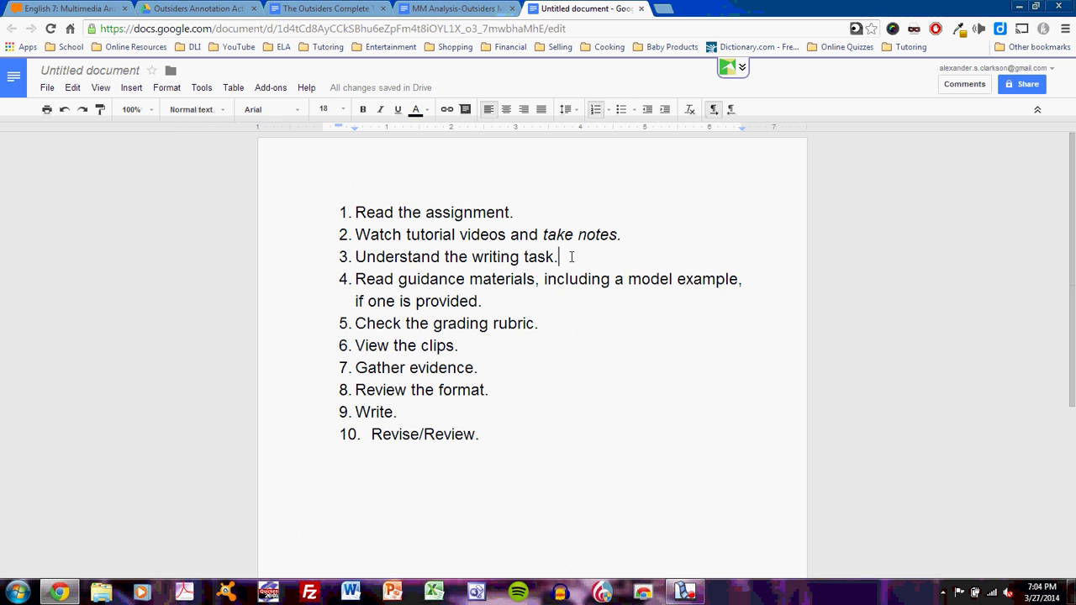
Step: Read the Writing Guidance section of the model example, covering the six-part format and topic sentence instructions
left_click(450, 10)
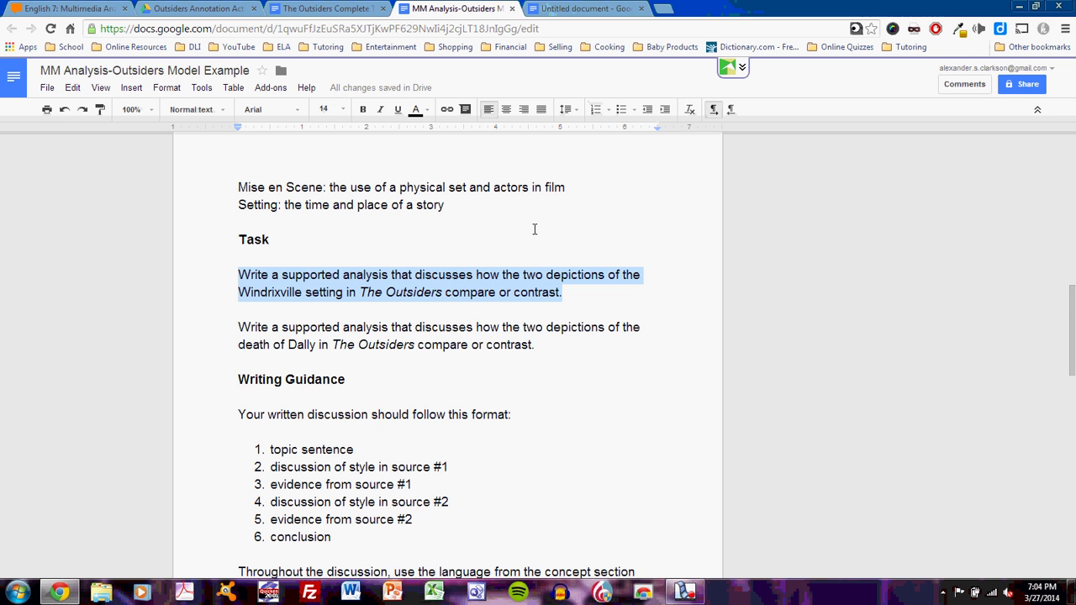
scroll(487, 340, "down", 3)
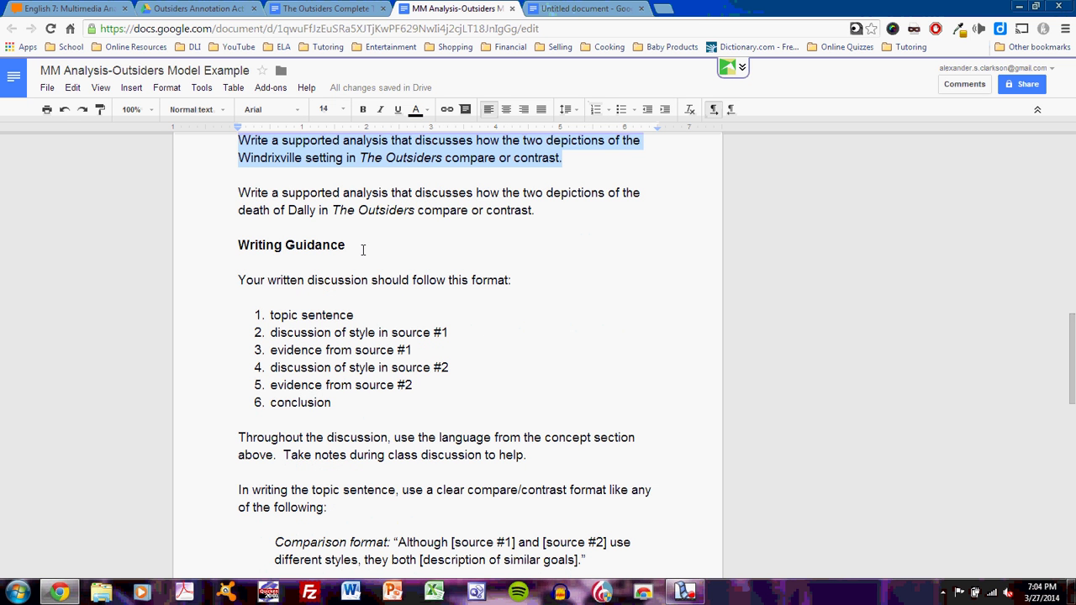
scroll(363, 250, "down", 2)
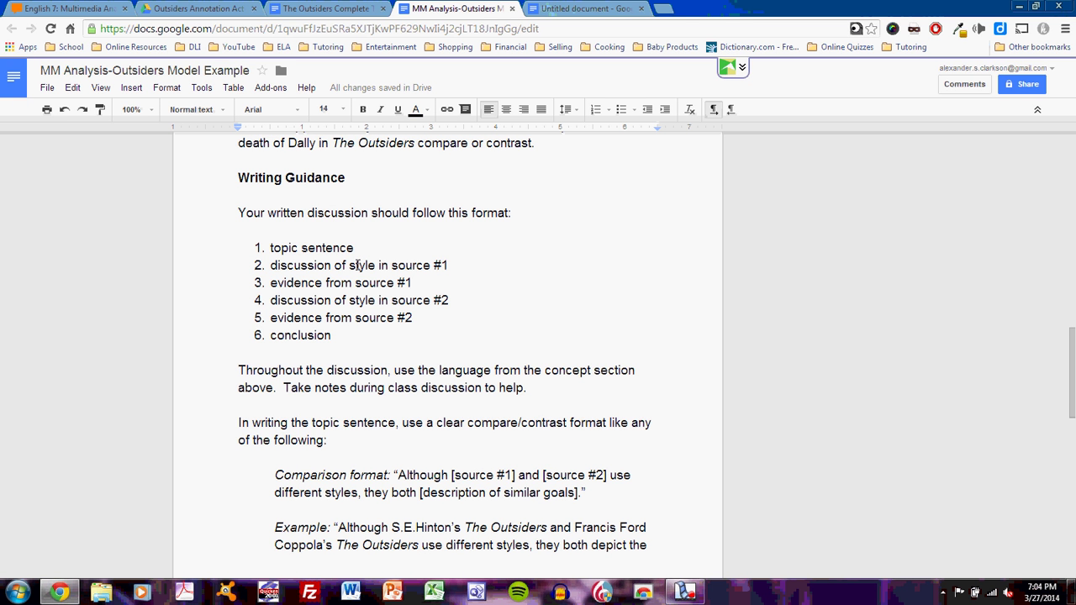
Step: Add the comment "?" to the word "style" in the second item of the Writing Guidance format list
scroll(357, 265, "up", 3)
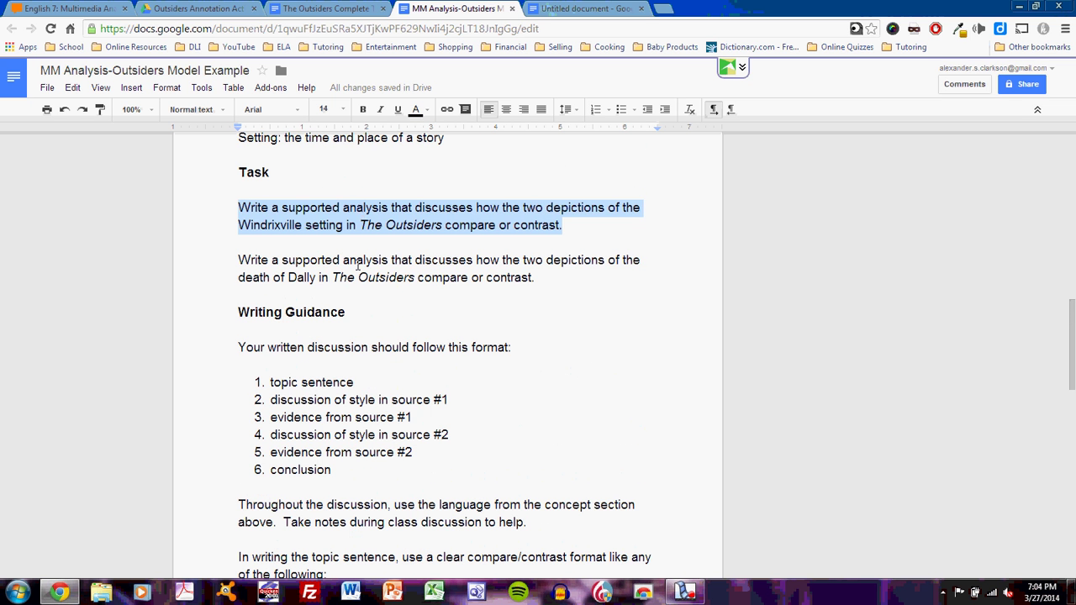
left_click(382, 211)
left_click(357, 382)
scroll(353, 387, "down", 2)
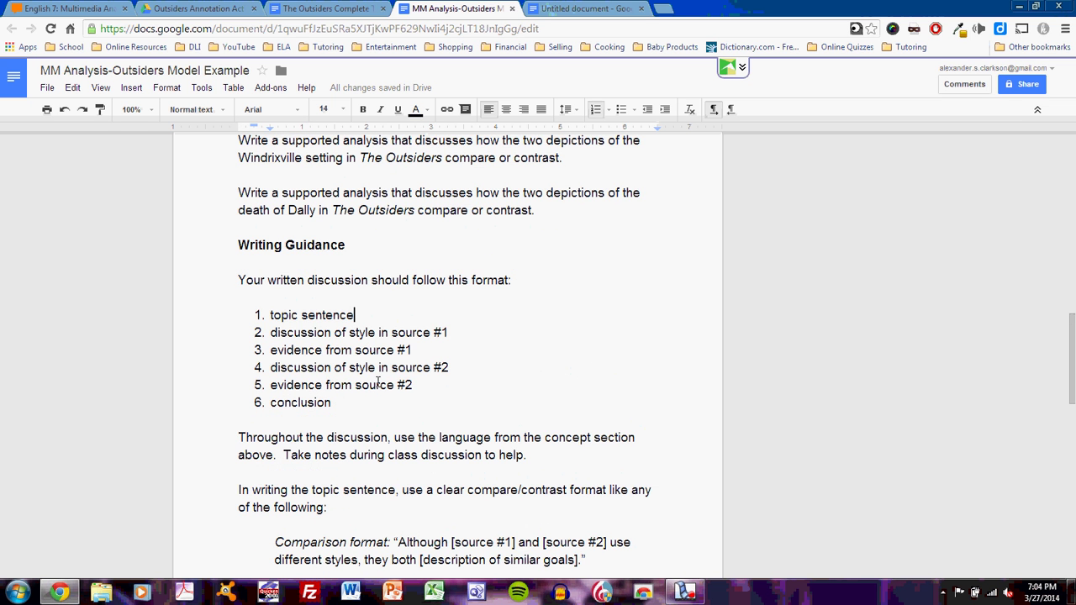
double_click(366, 332)
key("ctrl+alt+m")
type("?")
key("ctrl+Return")
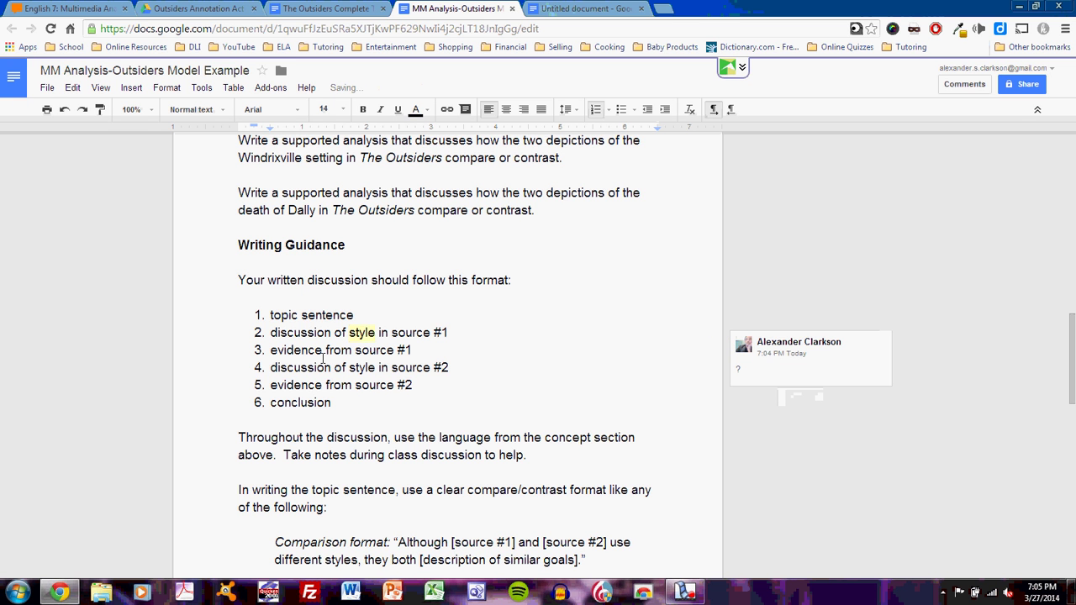
Step: Comment "novel" on "source #1" in the format list's second item, "discussion of style in source #1"
left_click(294, 350)
left_click_drag(450, 332, 392, 335)
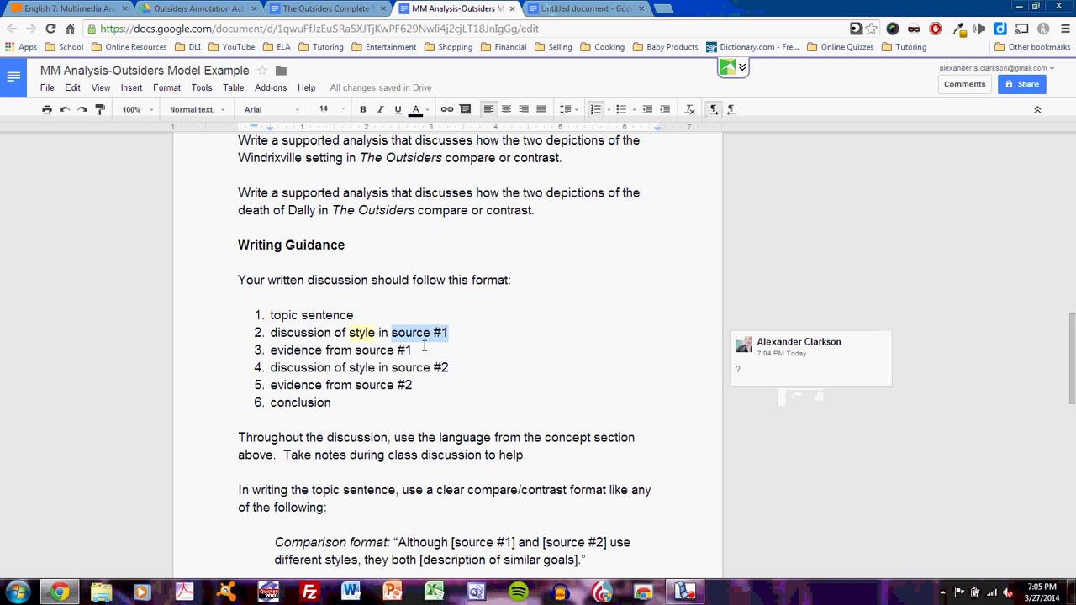
key("ctrl+alt+m")
type("novel")
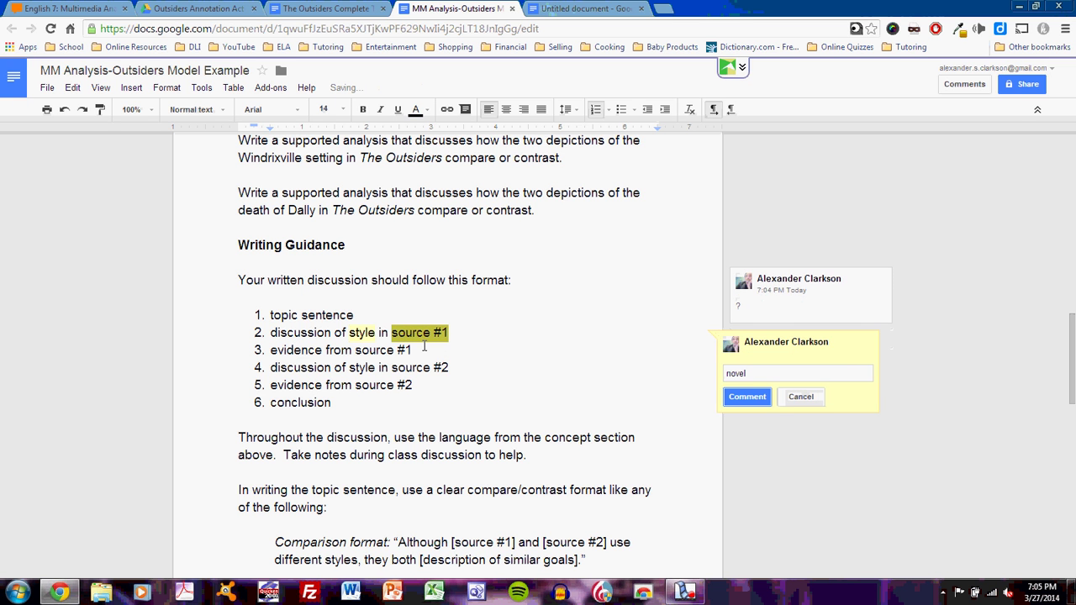
key("ctrl+Return")
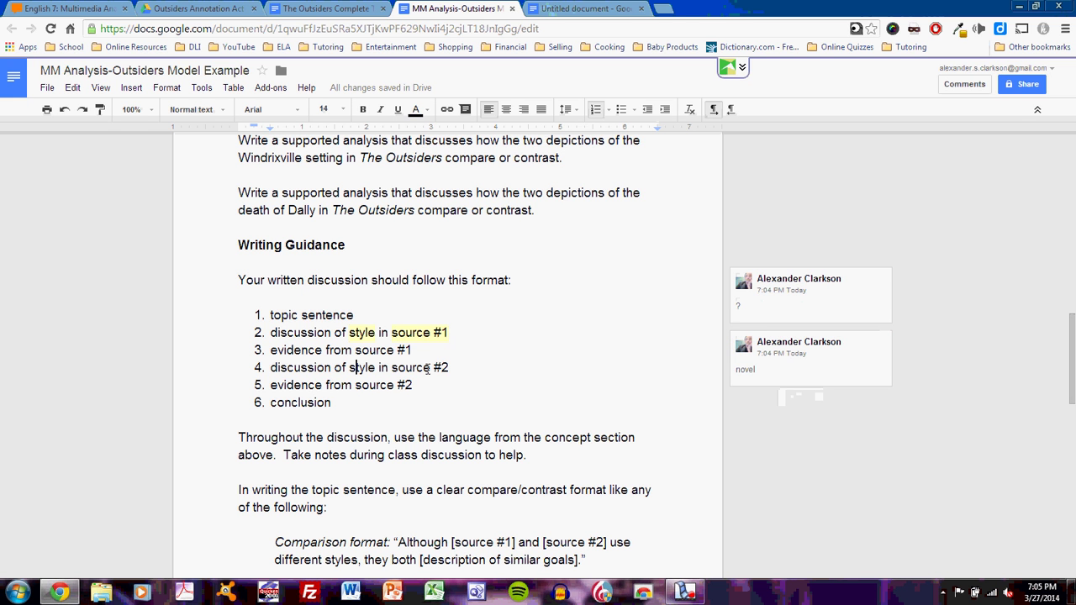
Step: Add the comment "?" to the word "style" in the fourth item of the format list
key("ctrl+alt+m")
type("?")
key("ctrl+Return")
Step: Comment "film" on "source #2" in the format list's fifth item, "evidence from source #2"
left_click_drag(413, 385, 356, 386)
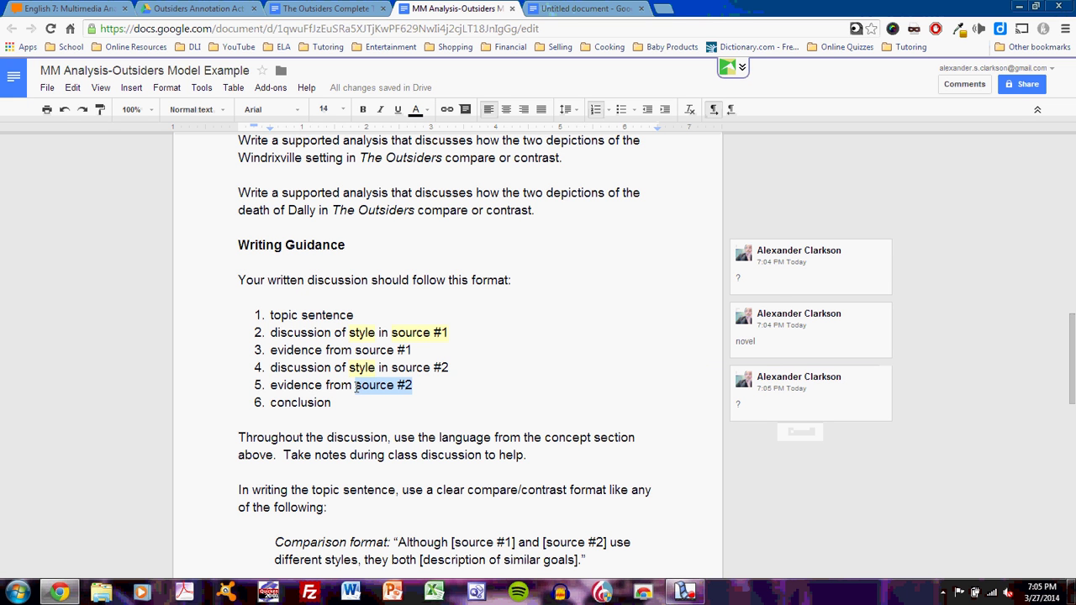
key("ctrl+alt+m")
type("film")
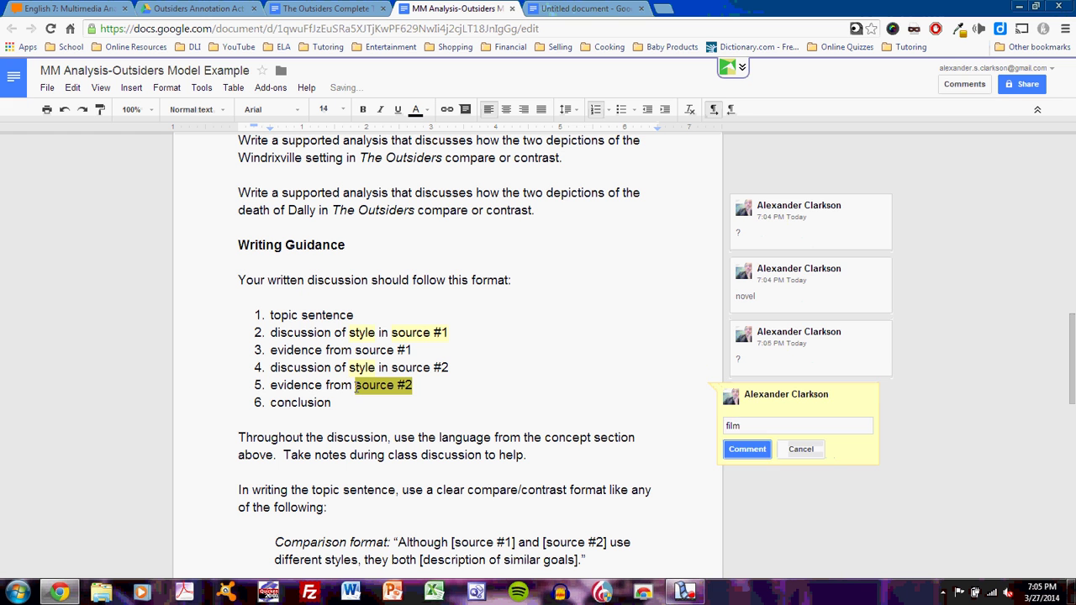
key("ctrl+Return")
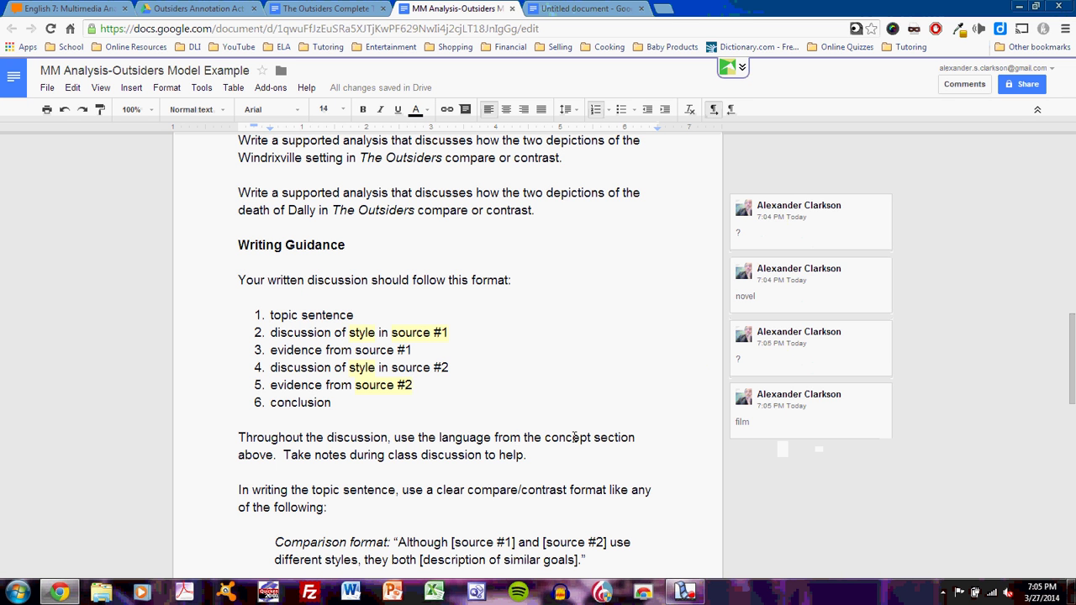
Step: Review the Concepts section, and reply "descriptive language" to the "?" comment on "style" for source #1
scroll(573, 434, "up", 5)
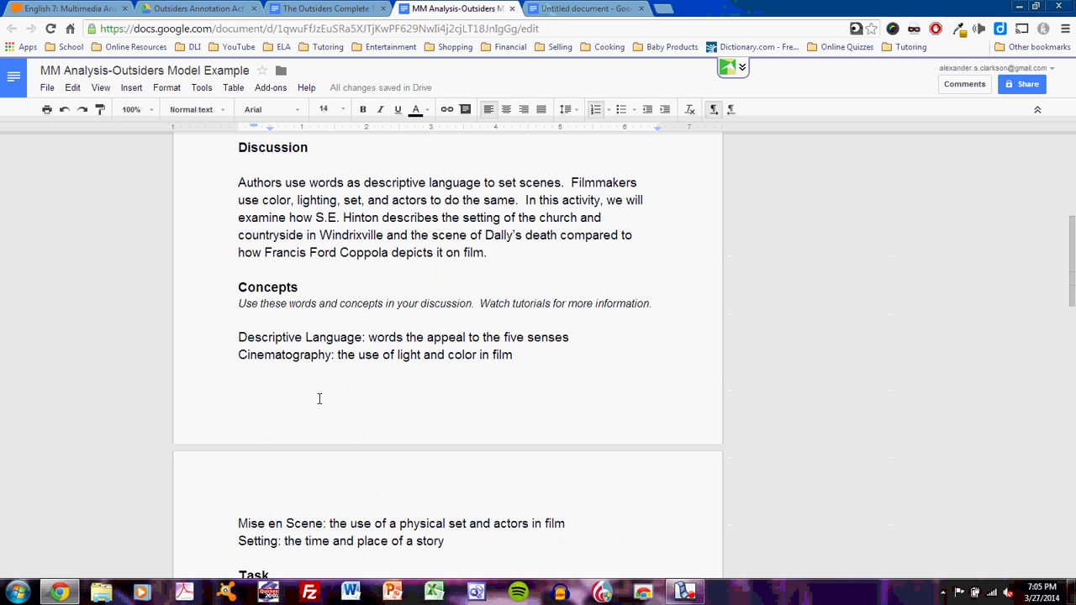
scroll(319, 399, "down", 6)
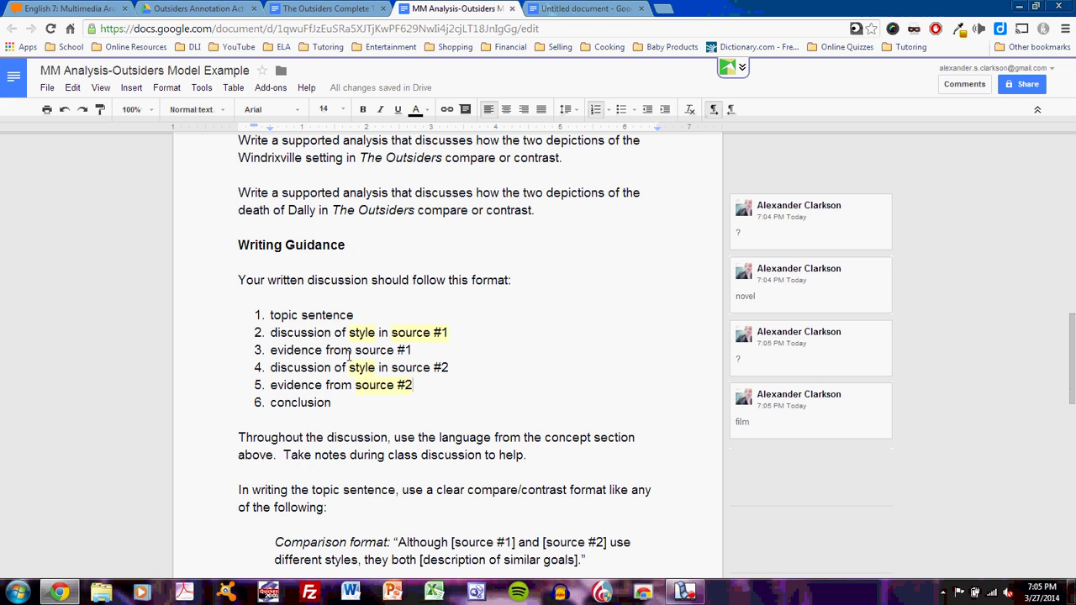
left_click(359, 332)
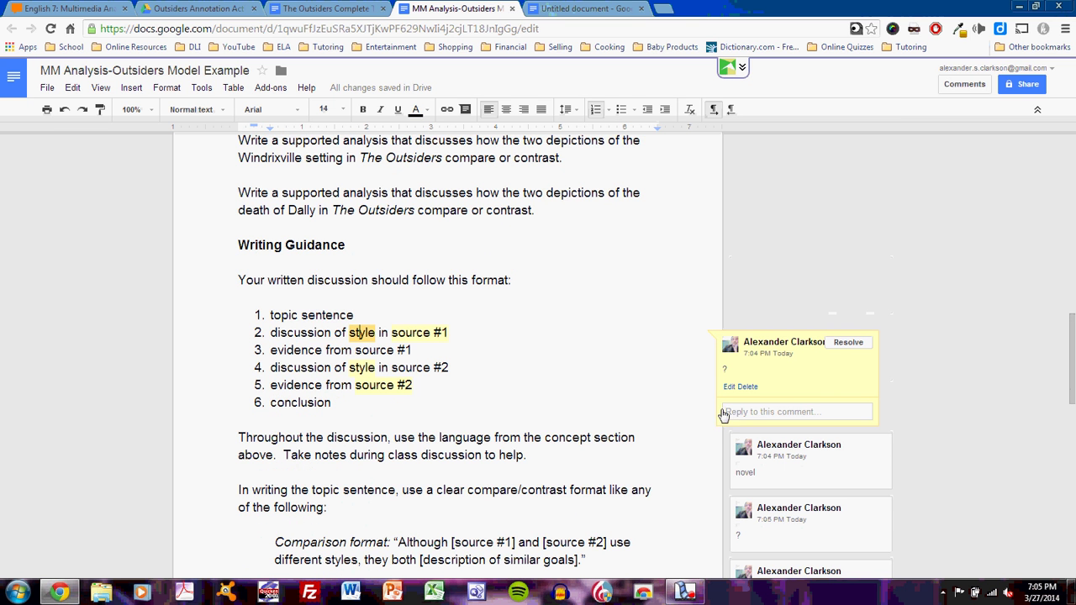
left_click(754, 412)
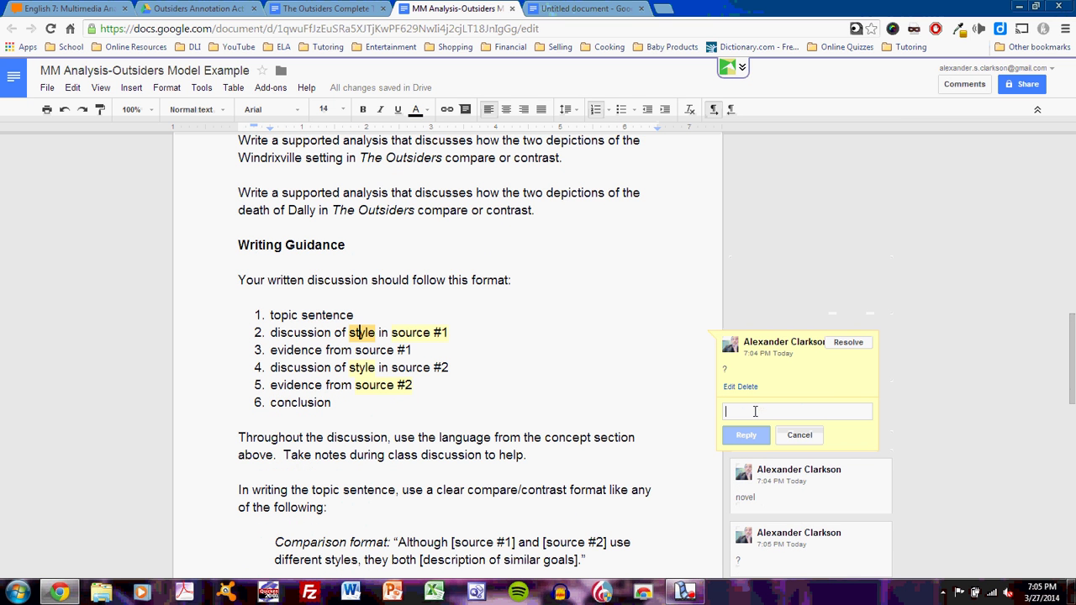
type("descriptive language")
key("Return")
Step: Reply "cinematography, light, color, mise en scene, framing, production design" to the "?" comment on "style" for source #2
scroll(748, 410, "down", 2)
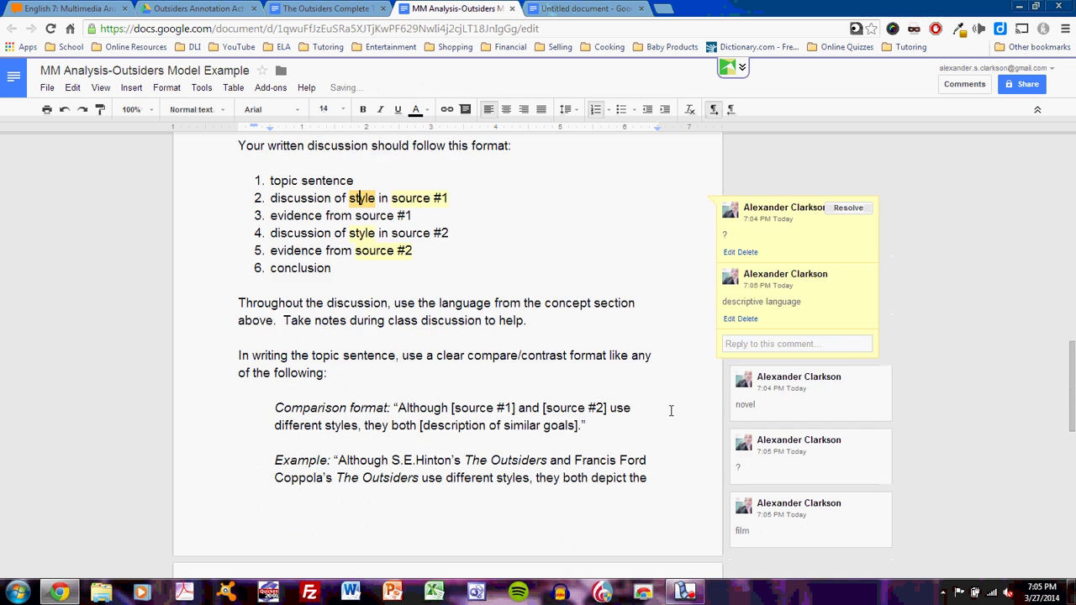
left_click(759, 486)
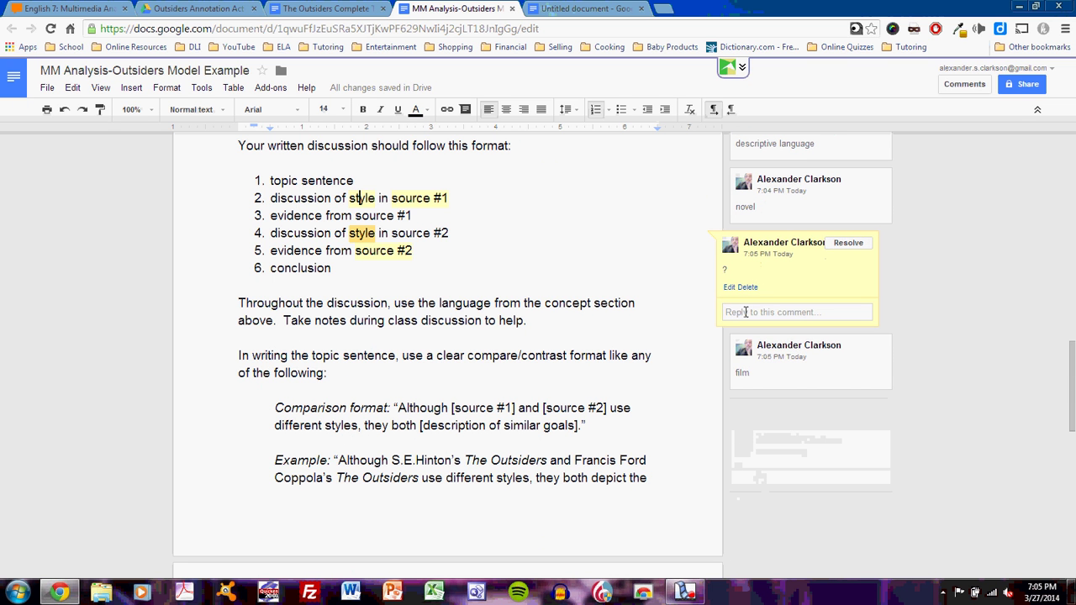
left_click(746, 312)
type("cine")
type("n")
type("at")
type("ograp")
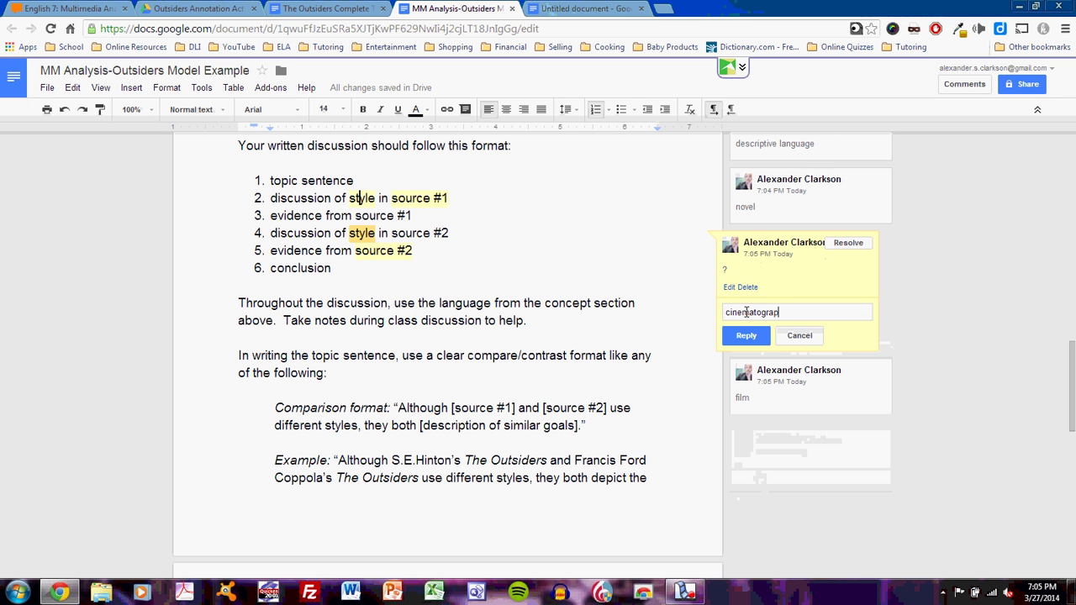
type("hy, light, color, mise en scene, framing")
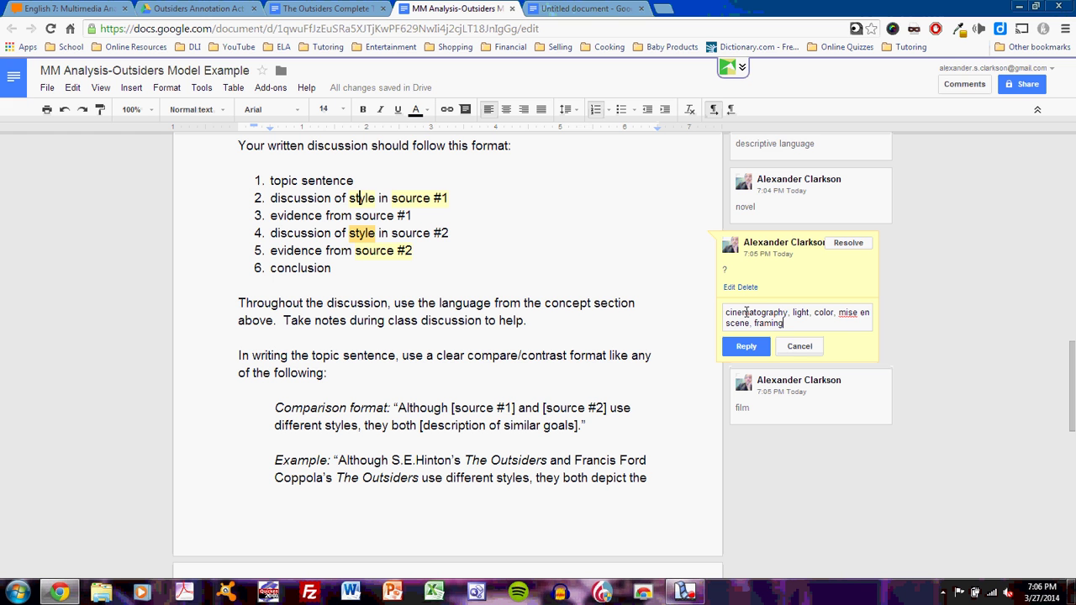
type(", production design")
left_click(745, 345)
Step: Return to the checklist document and review items 3 and 4, highlighting "Understand the writing task." and "Read guidance materials,"
left_click(588, 8)
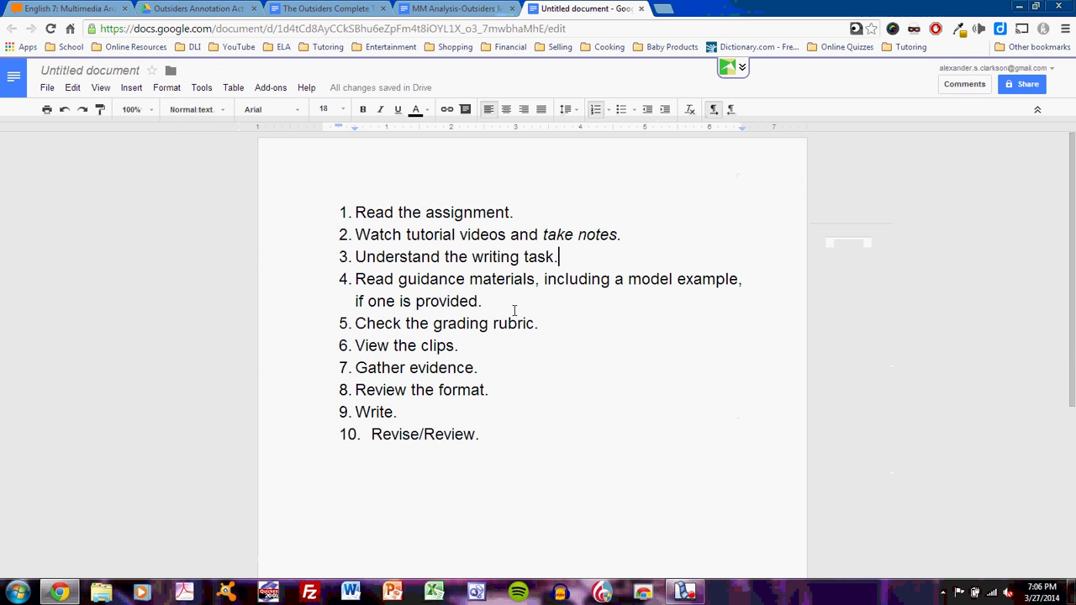
left_click_drag(558, 256, 354, 256)
left_click_drag(543, 279, 351, 280)
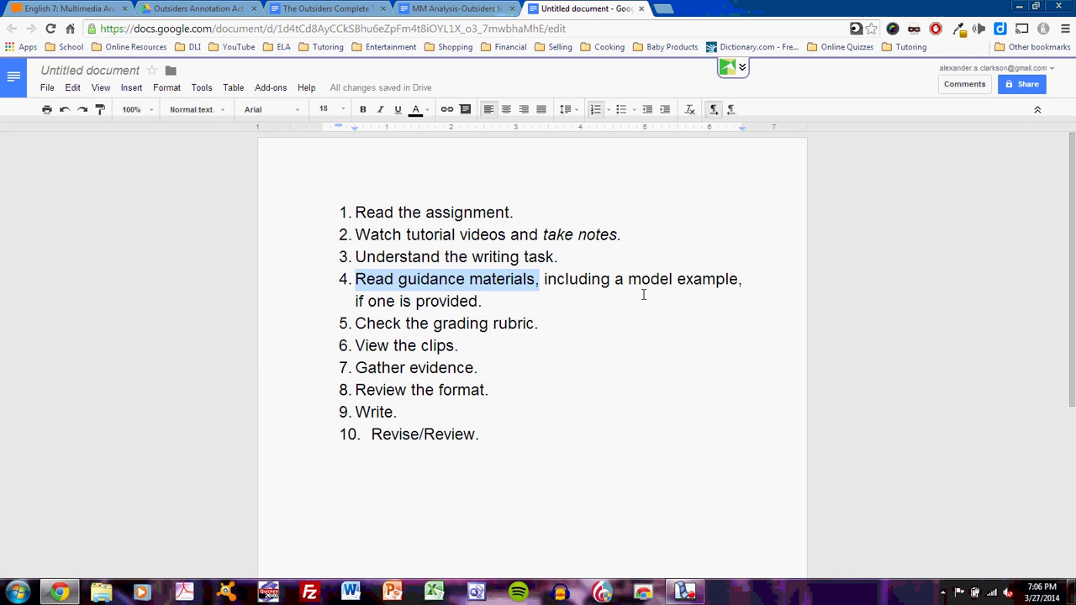
left_click(510, 302)
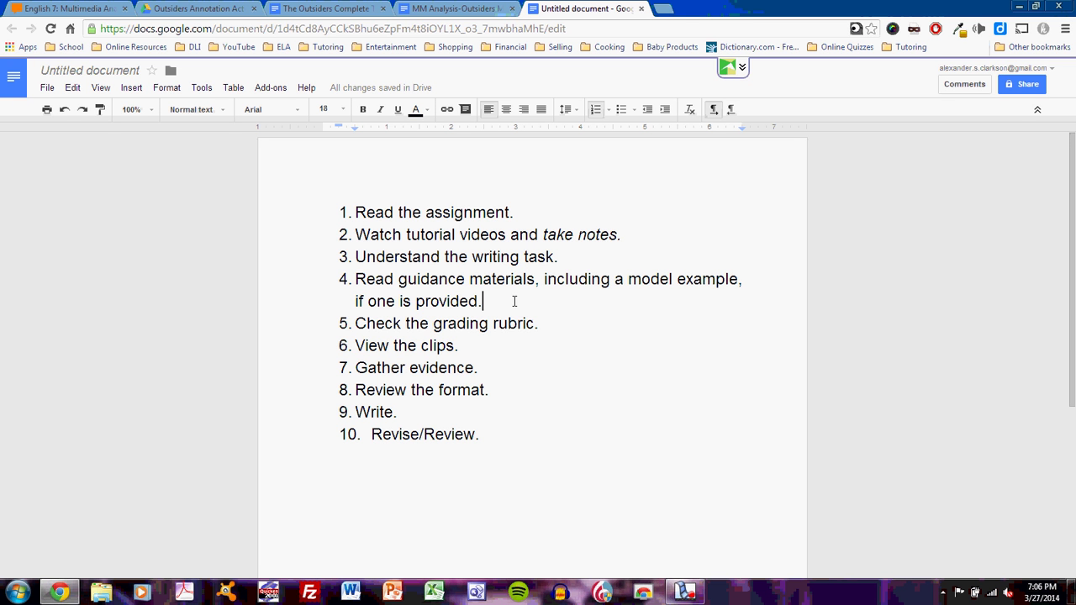
Step: Recheck the Concepts section of the model example against the film tutorial videos on the course page
key("ctrl+shift+Tab")
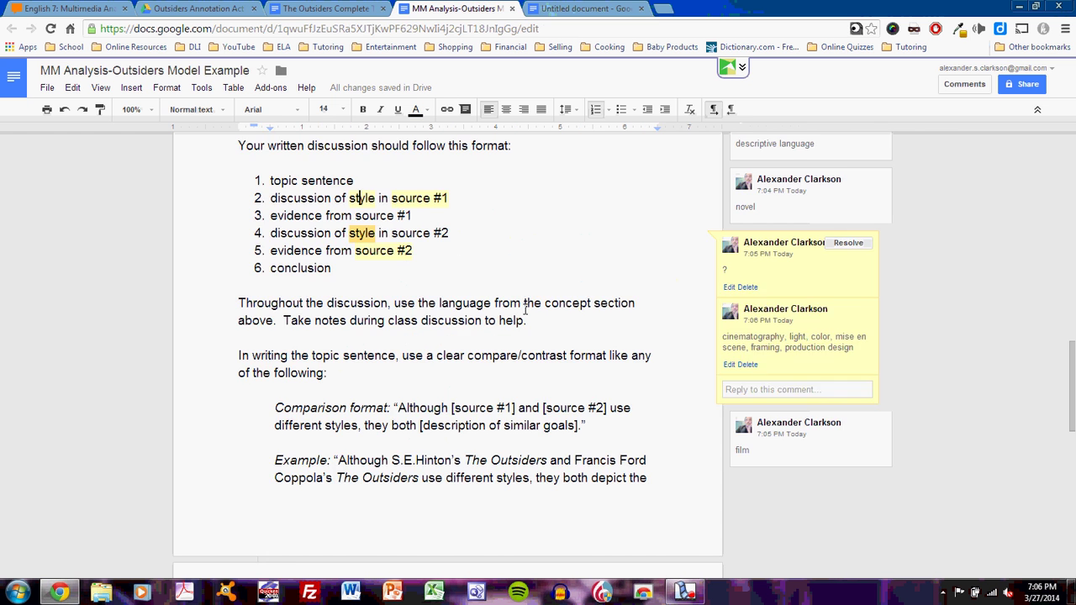
scroll(525, 308, "up", 1)
scroll(519, 266, "up", 1)
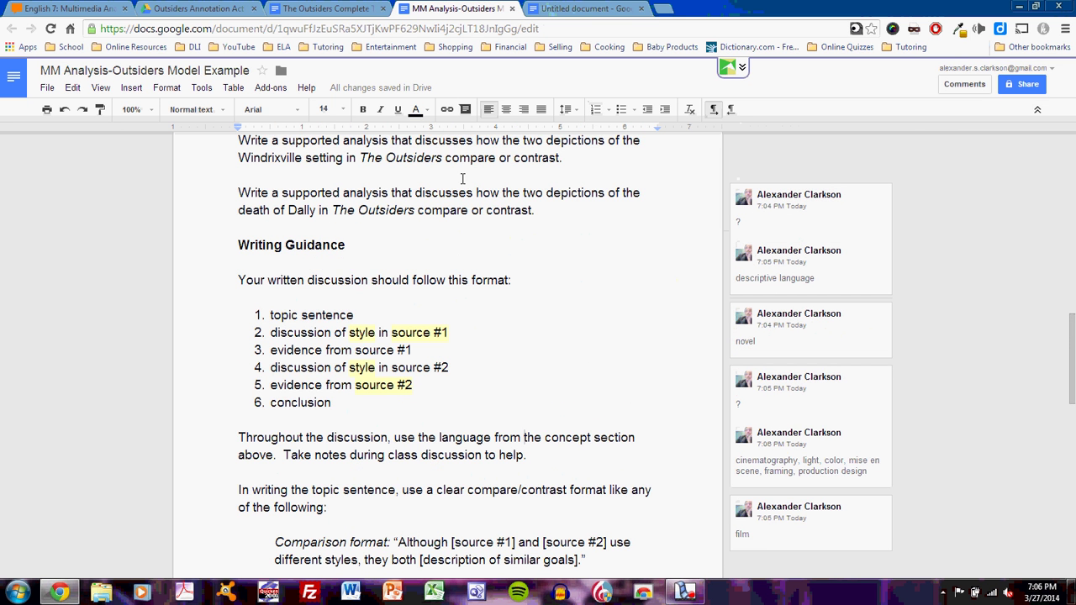
scroll(462, 178, "up", 5)
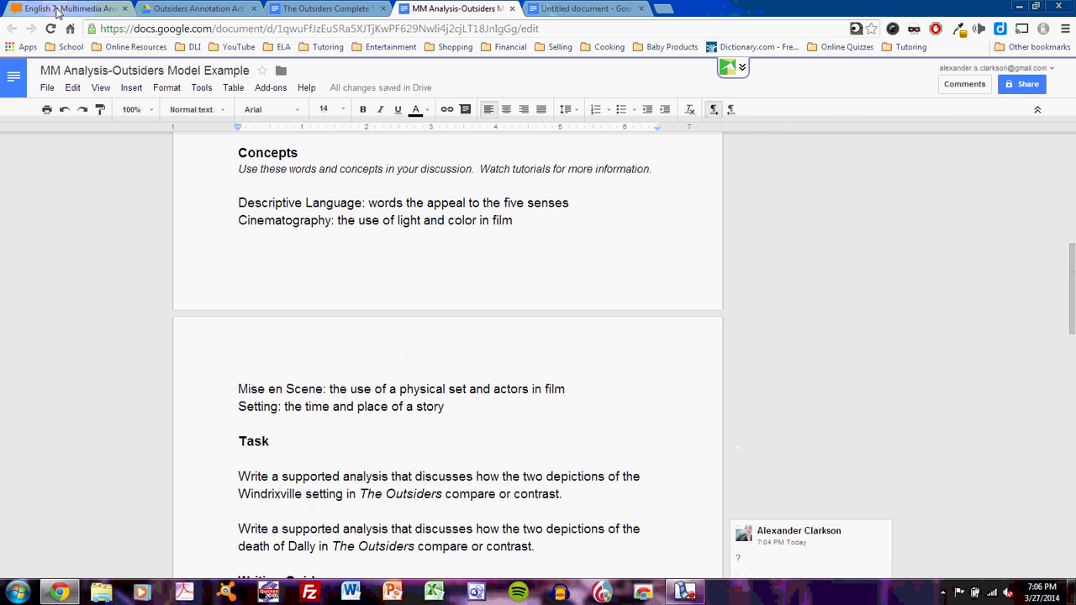
left_click(67, 8)
scroll(395, 286, "up", 5)
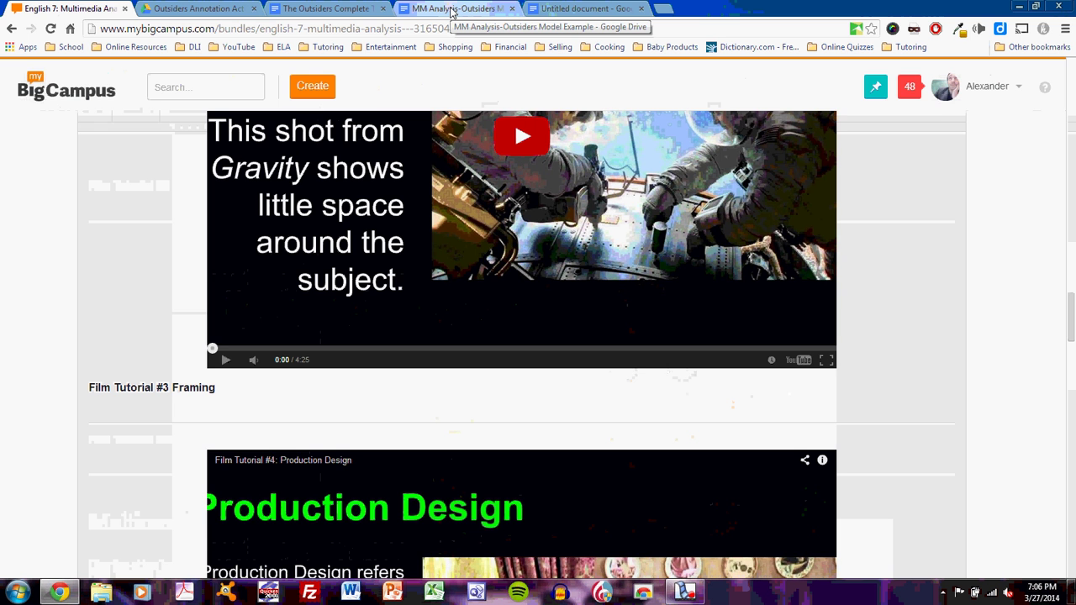
left_click(451, 8)
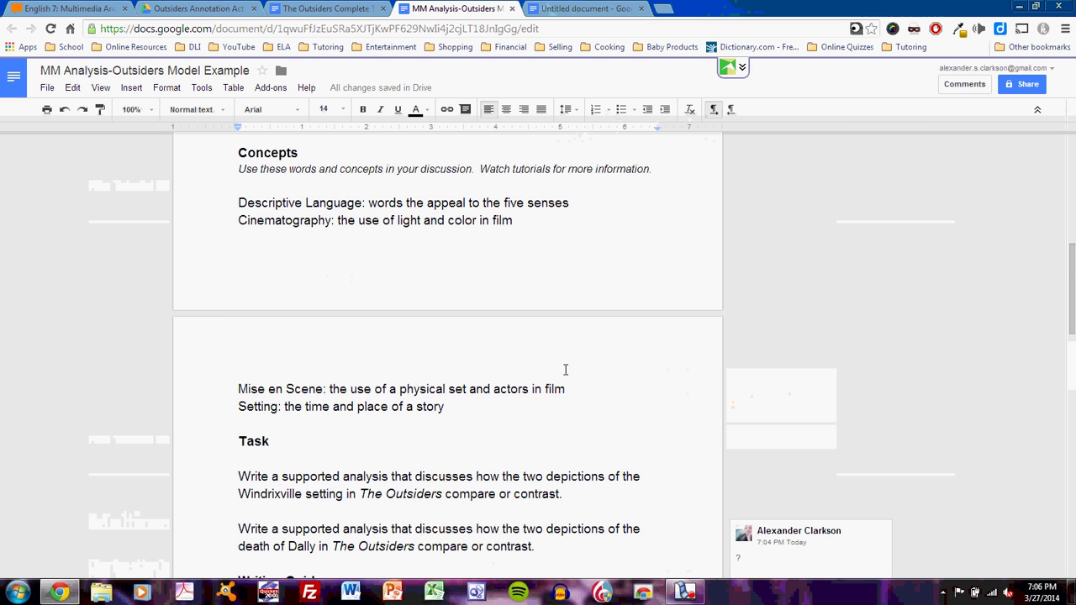
Step: Read the topic sentence guidance in the model example, covering the comparison and contrast formats and their examples, down to the grading rubric link
scroll(565, 370, "down", 3)
scroll(565, 370, "down", 4)
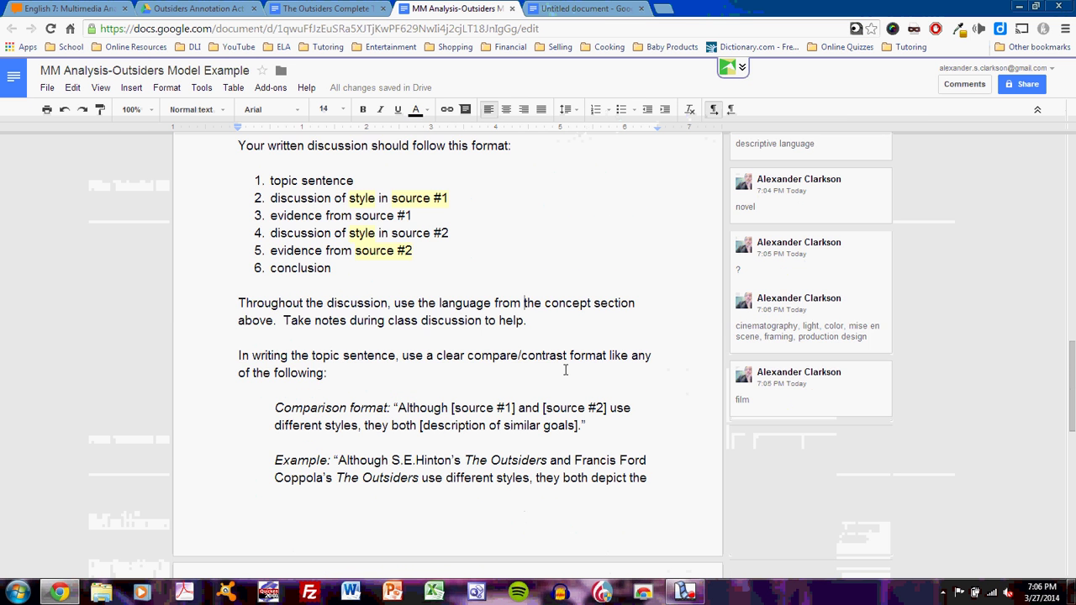
scroll(565, 370, "down", 2)
scroll(437, 319, "down", 1)
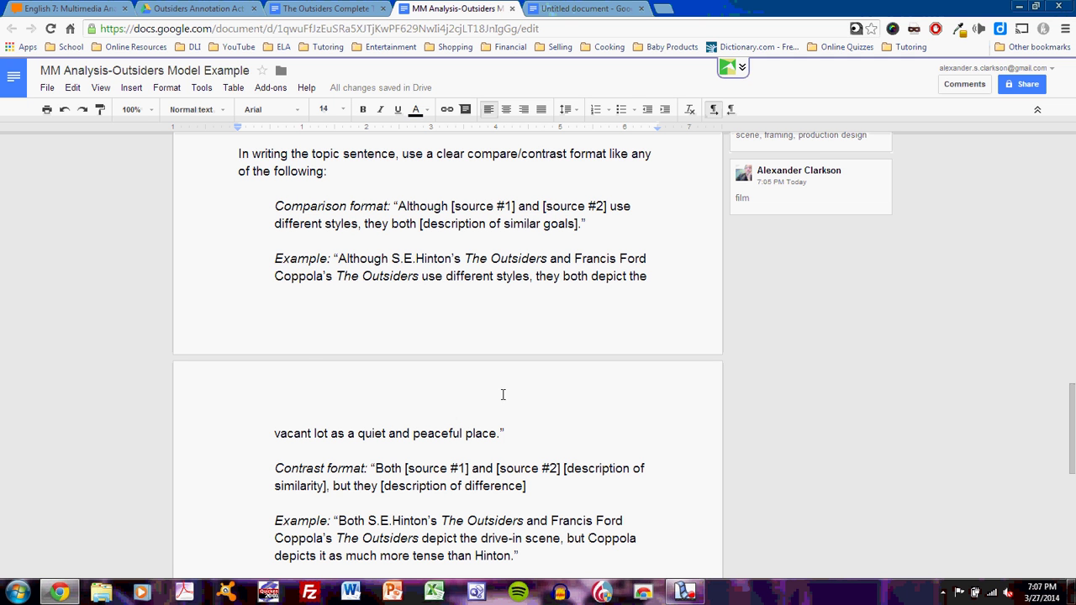
scroll(503, 394, "down", 3)
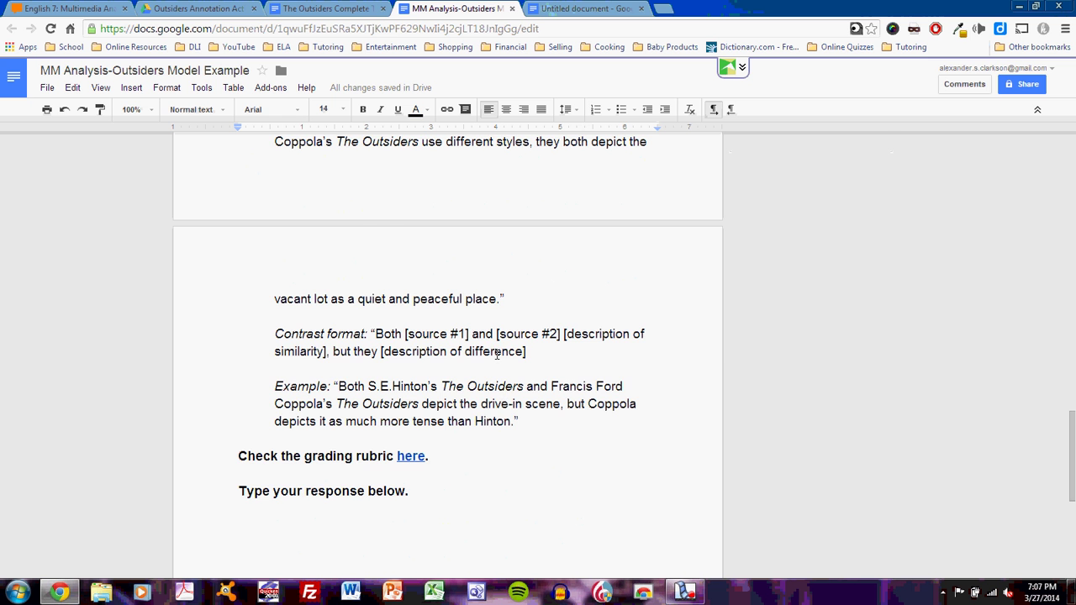
scroll(497, 353, "up", 3)
scroll(497, 354, "up", 7)
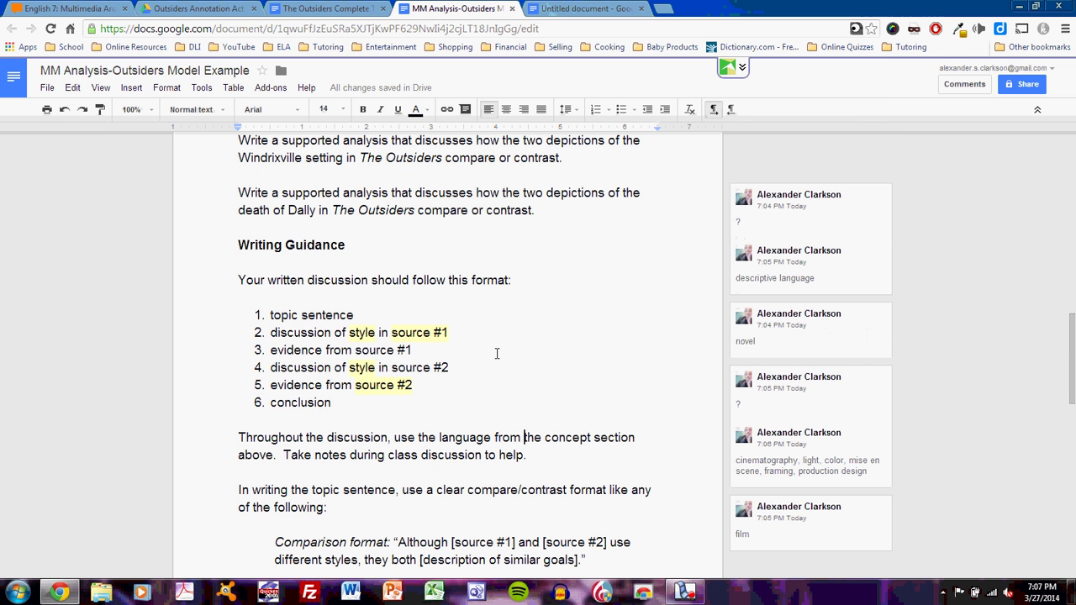
left_click(307, 315)
scroll(324, 403, "down", 5)
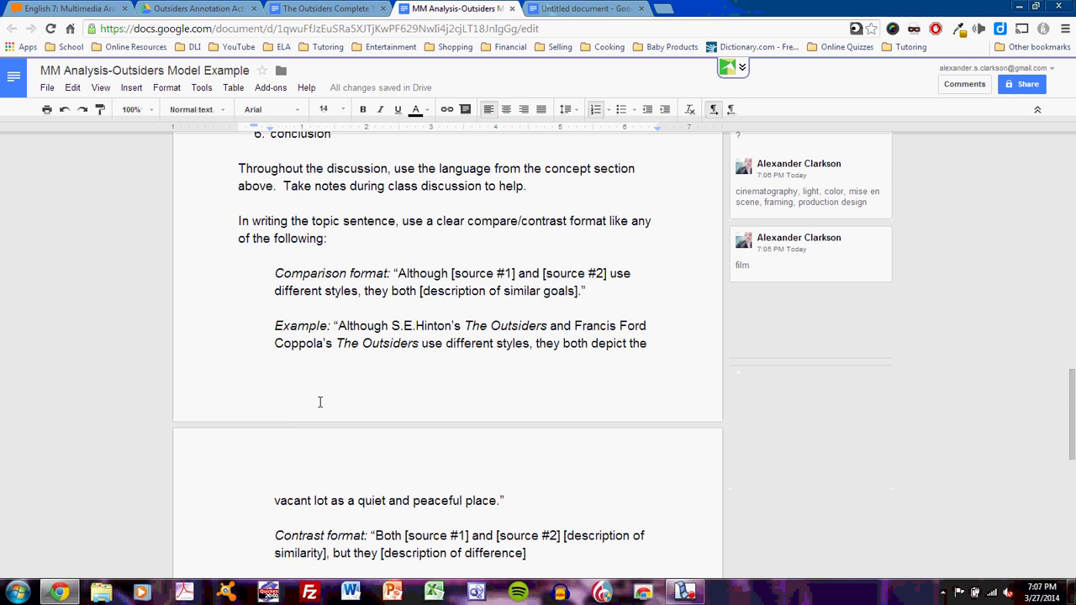
scroll(319, 402, "down", 4)
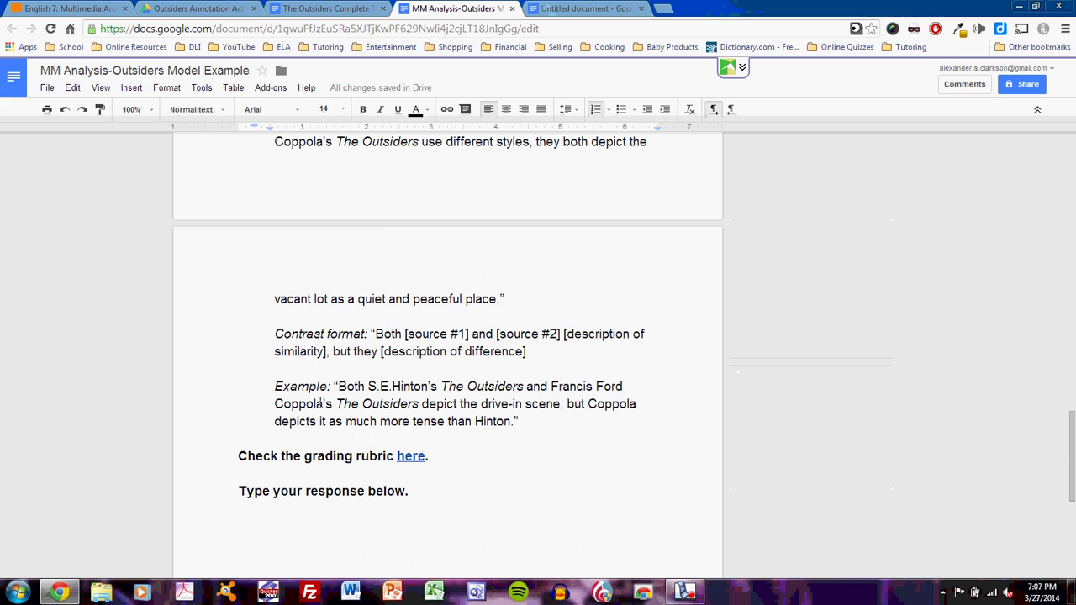
Step: Switch to the MM Analysis Rubric spreadsheet and go through its criteria, from Topic Sentence to Conclusion, and Idea Discussion
left_click(576, 8)
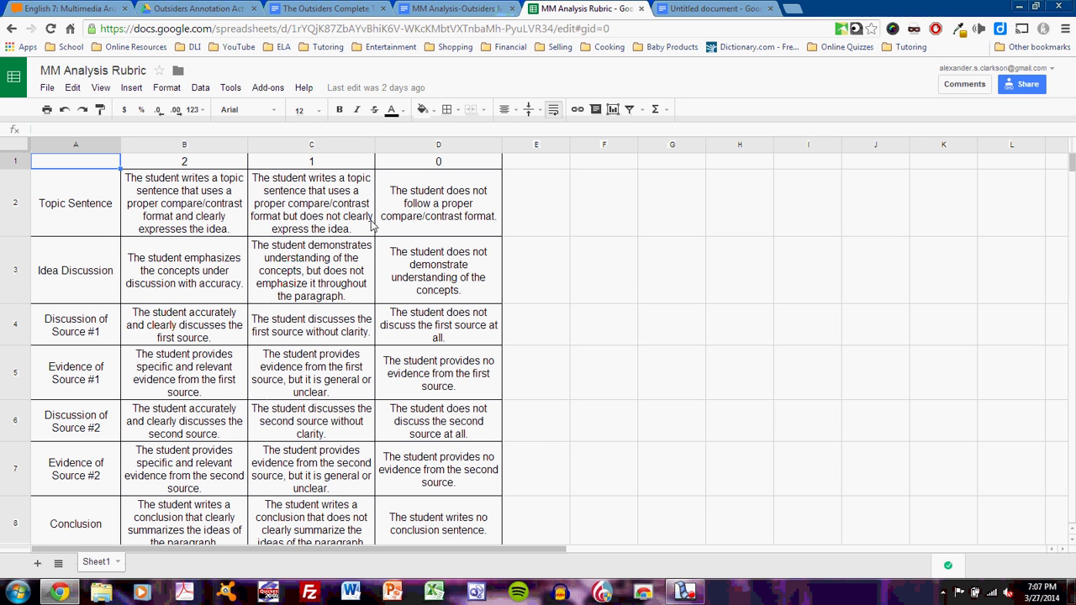
left_click(45, 204)
left_click(91, 330)
left_click(92, 366)
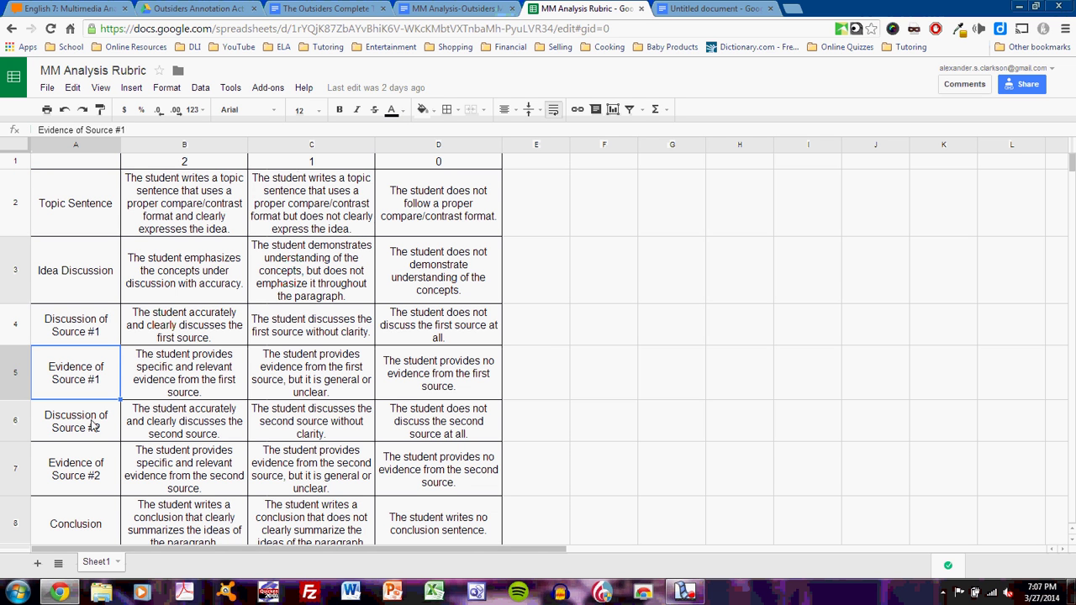
left_click(89, 428)
left_click(87, 487)
left_click(89, 516)
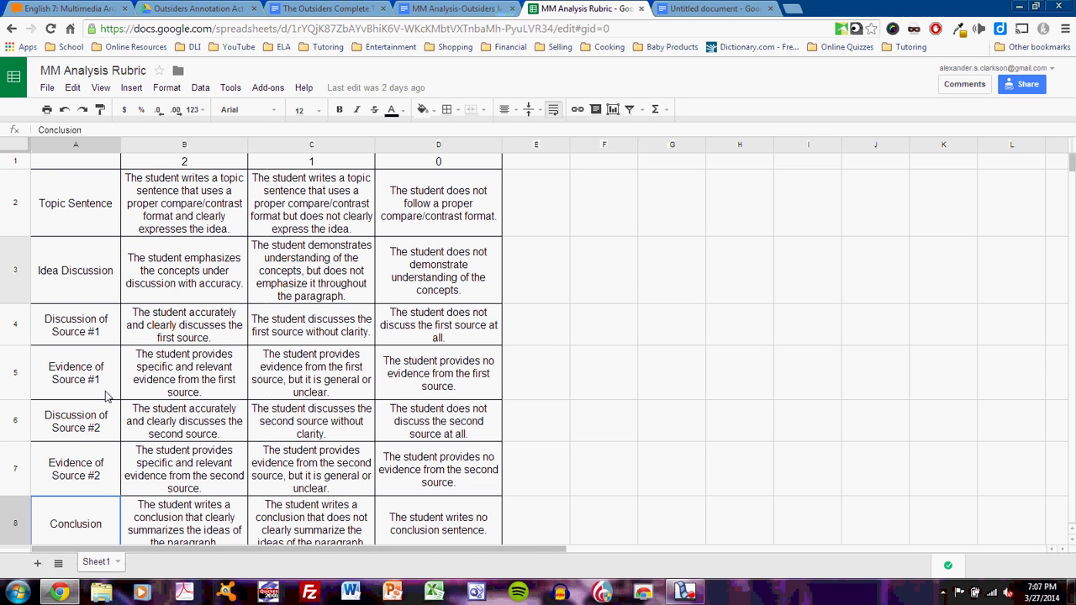
left_click(94, 286)
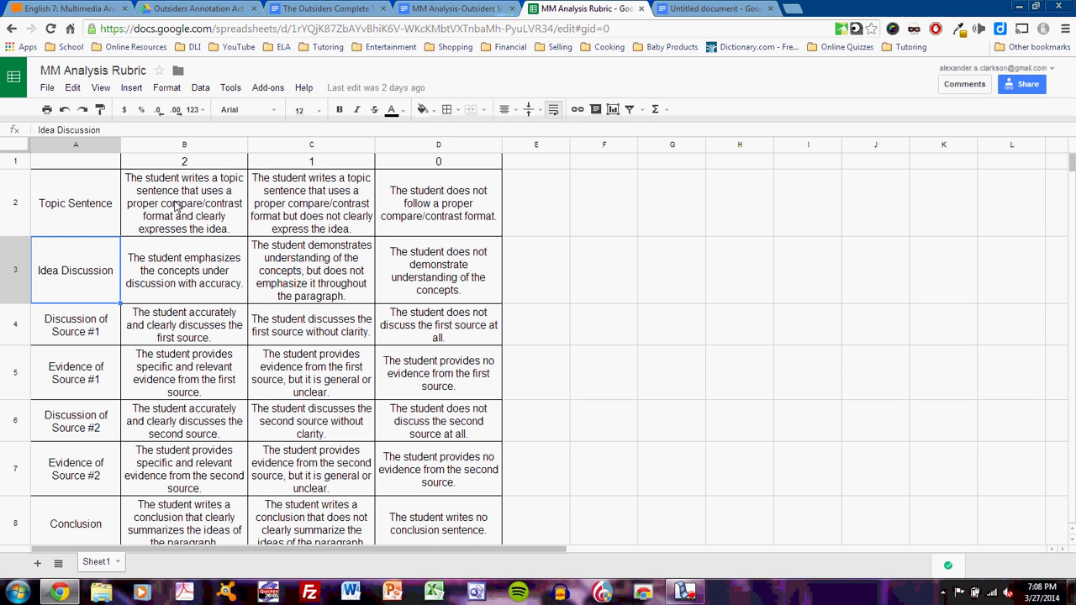
Step: Compare the writing format list in the model example with the rubric's full-score criterion for Discussion of Source #1
left_click(454, 8)
scroll(375, 313, "up", 8)
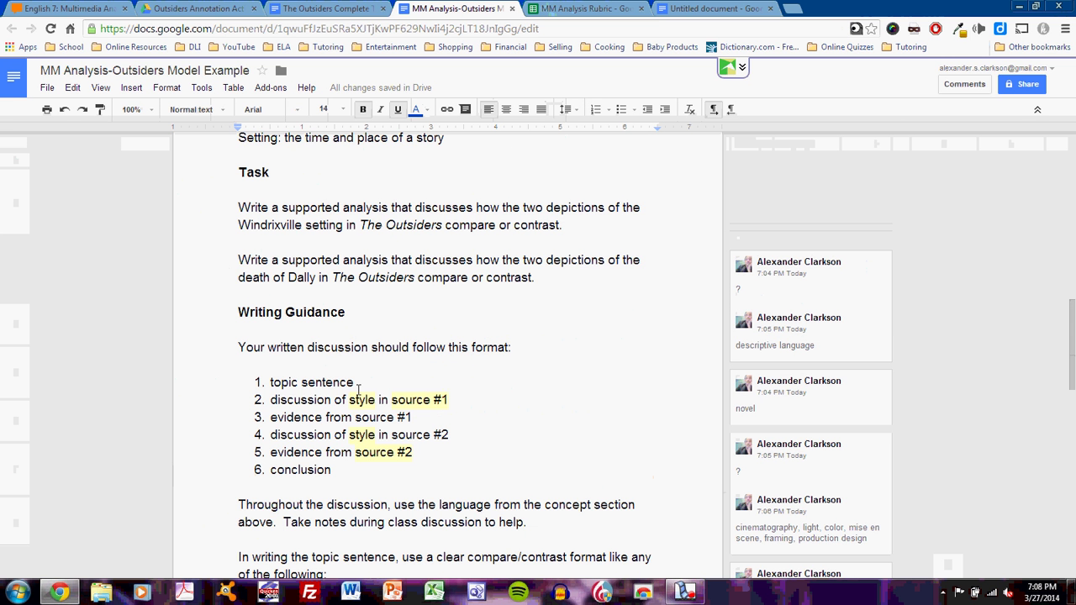
scroll(358, 389, "down", 3)
left_click(587, 9)
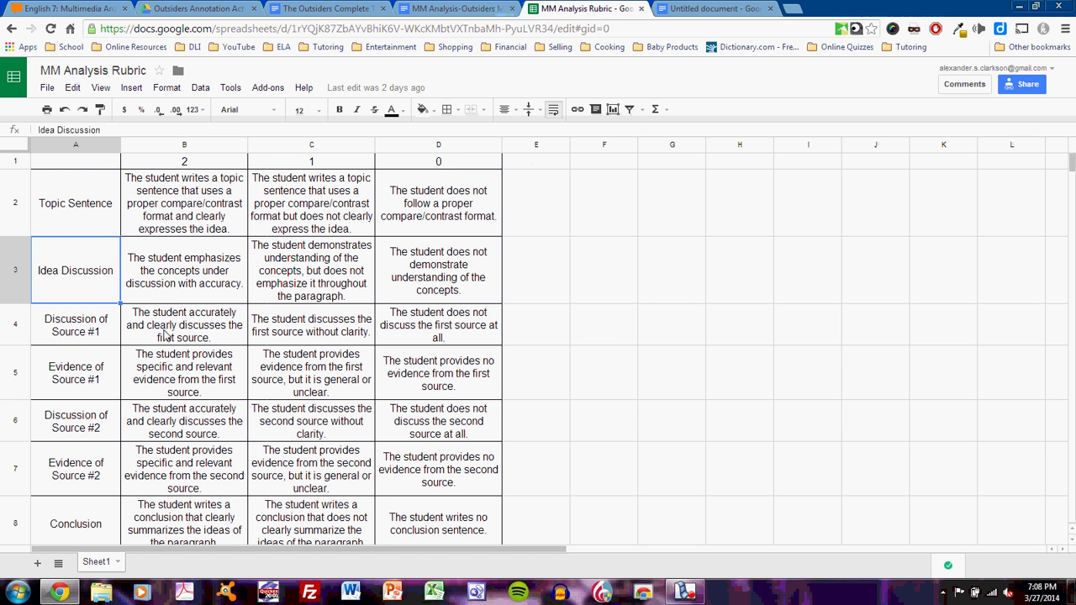
left_click(185, 333)
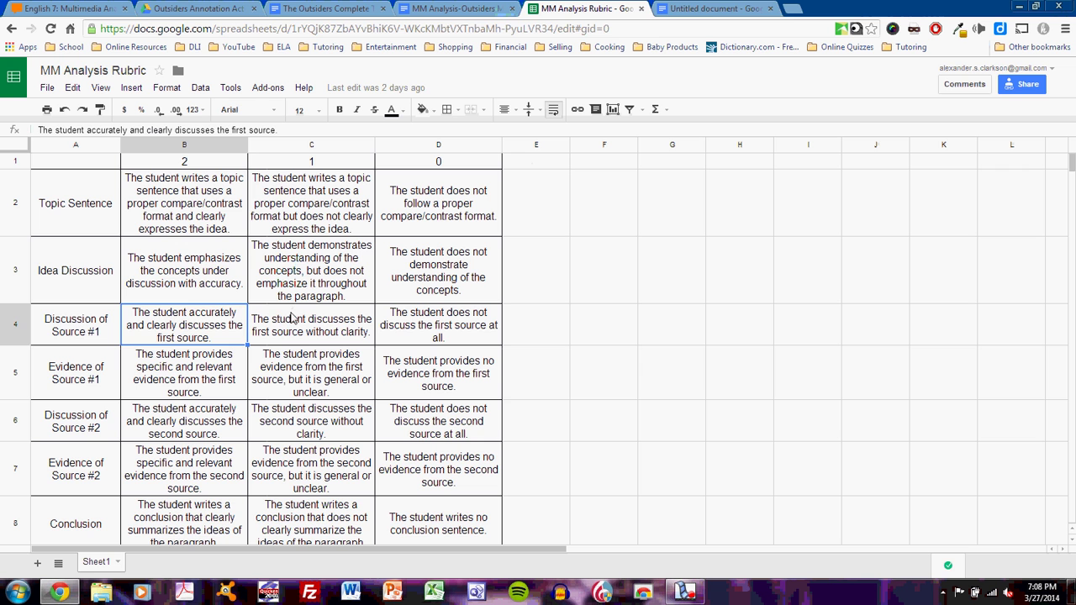
Step: Check the checklist, and reread the model example's writing guidance from the response area back up to the format list
left_click(709, 10)
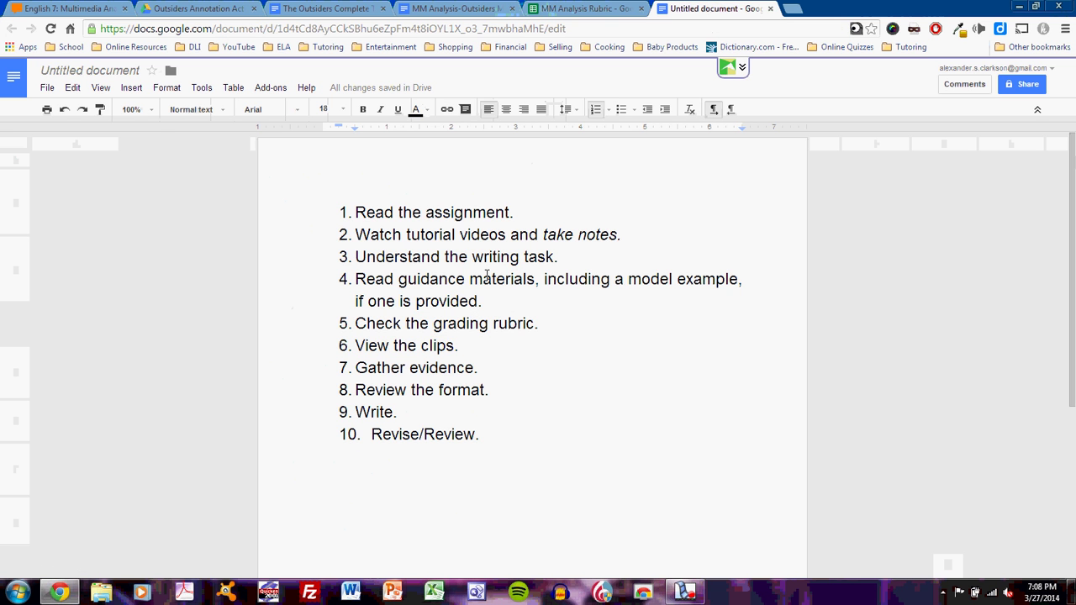
left_click(456, 9)
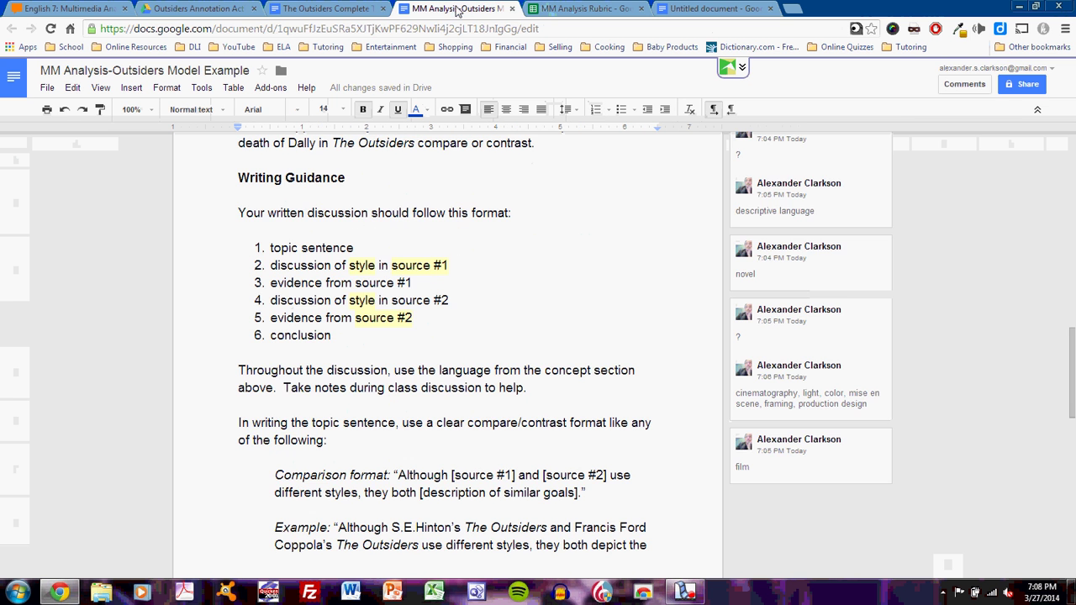
scroll(405, 396, "down", 10)
left_click(413, 235)
scroll(405, 188, "up", 3)
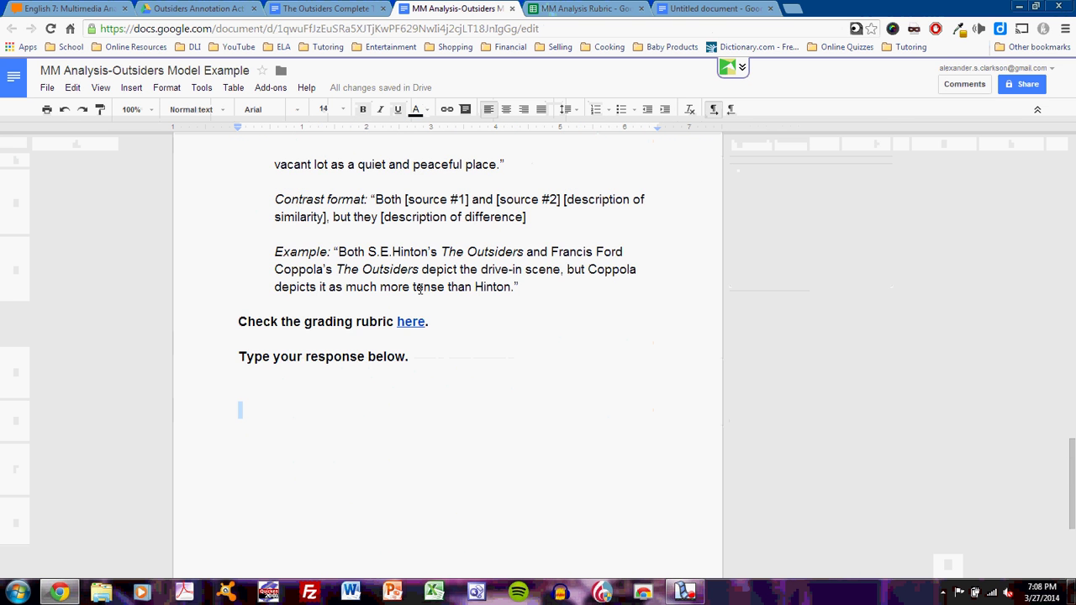
scroll(420, 290, "up", 6)
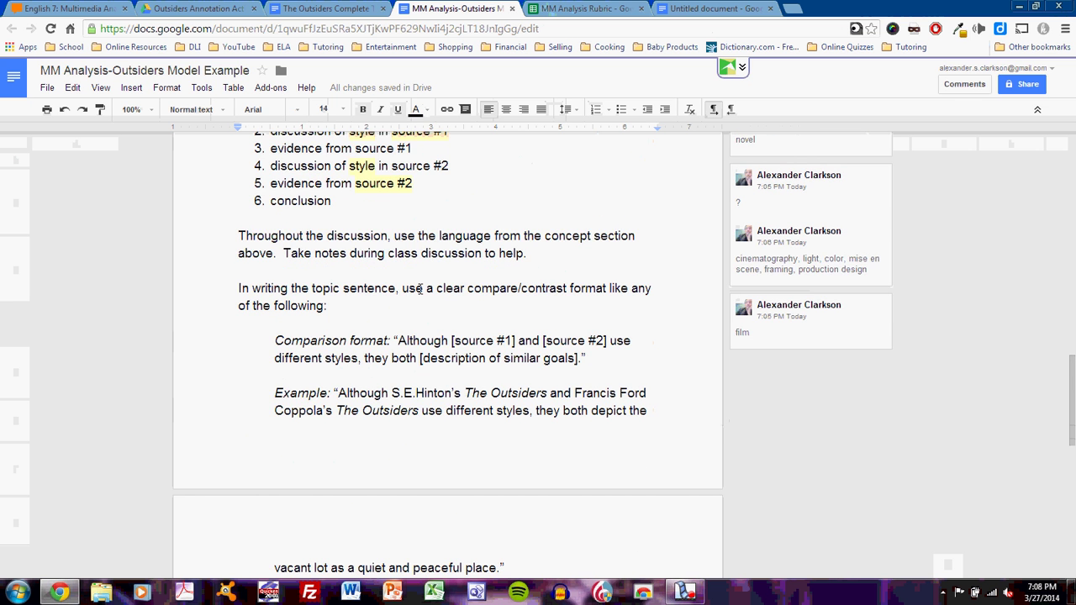
scroll(419, 289, "up", 1)
Step: Check the checklist for viewing the clips, and play "The Outsiders-Dally's Death" on the course page
left_click(715, 8)
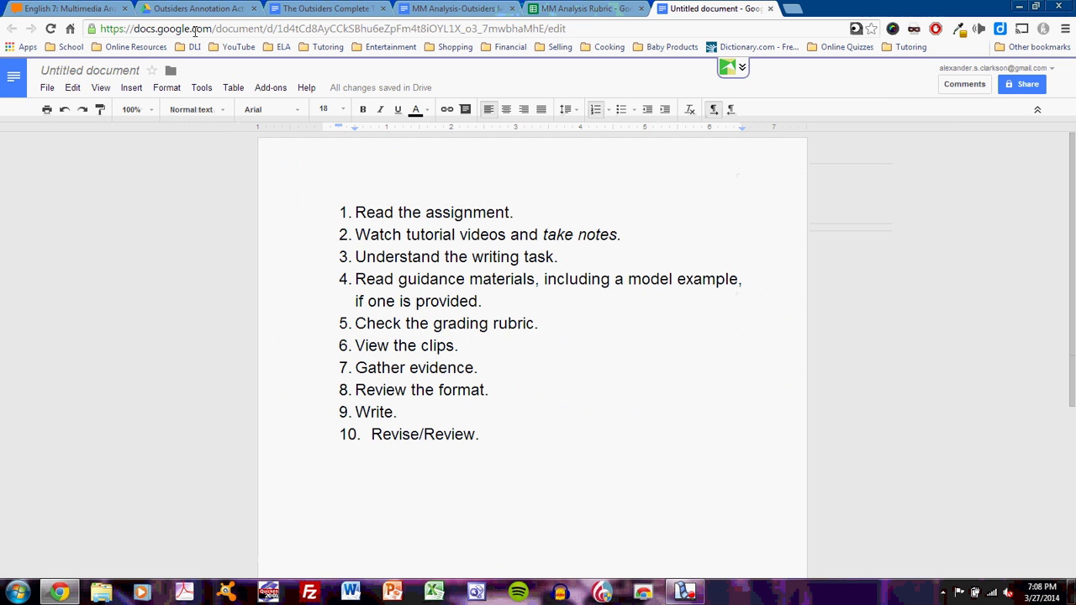
left_click(100, 9)
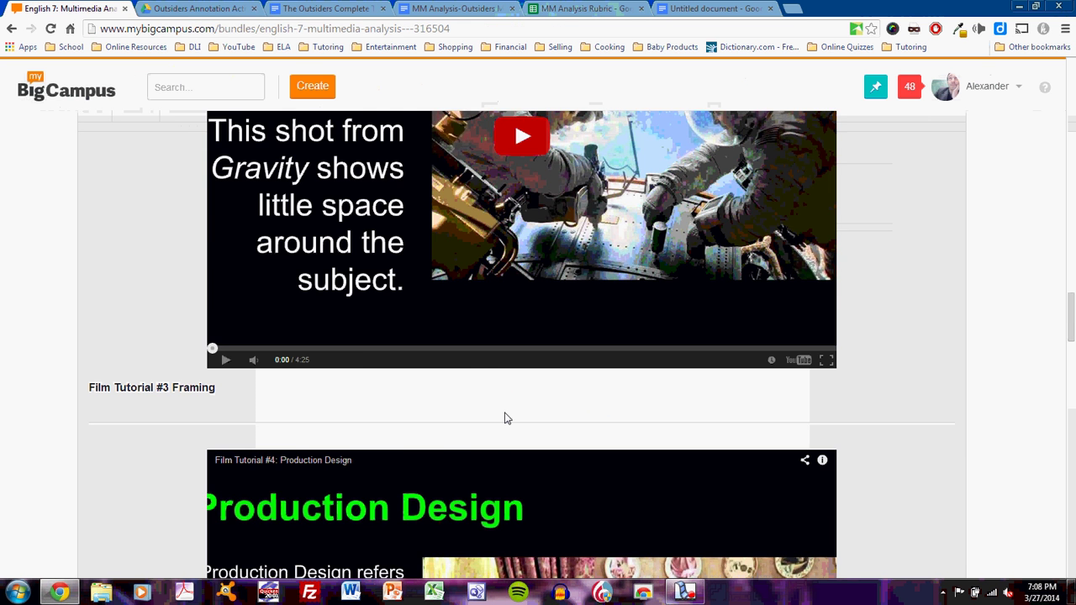
scroll(507, 418, "down", 3)
scroll(507, 417, "down", 10)
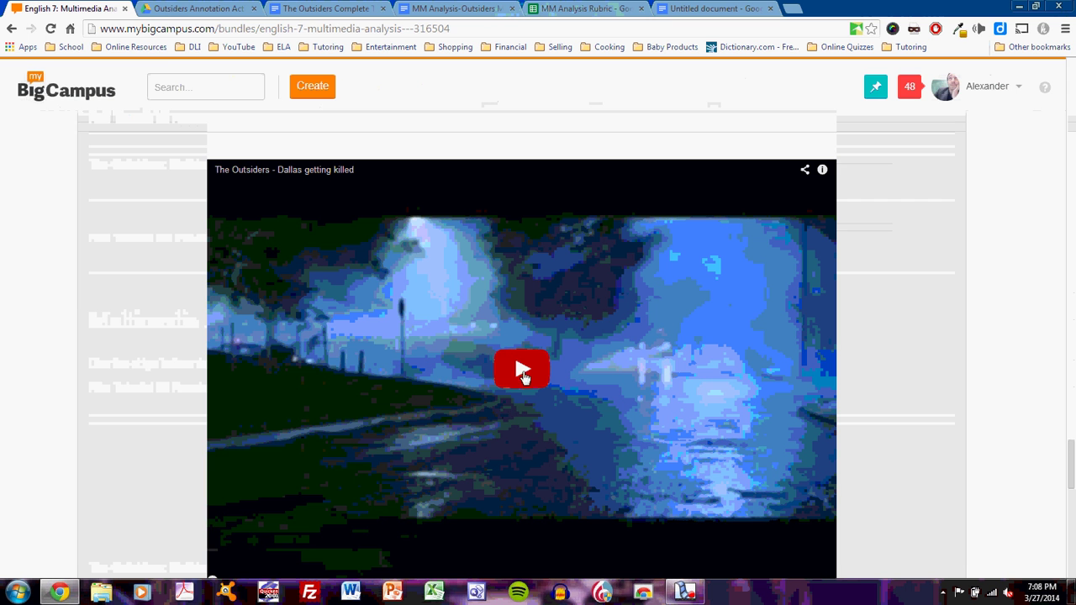
left_click(522, 370)
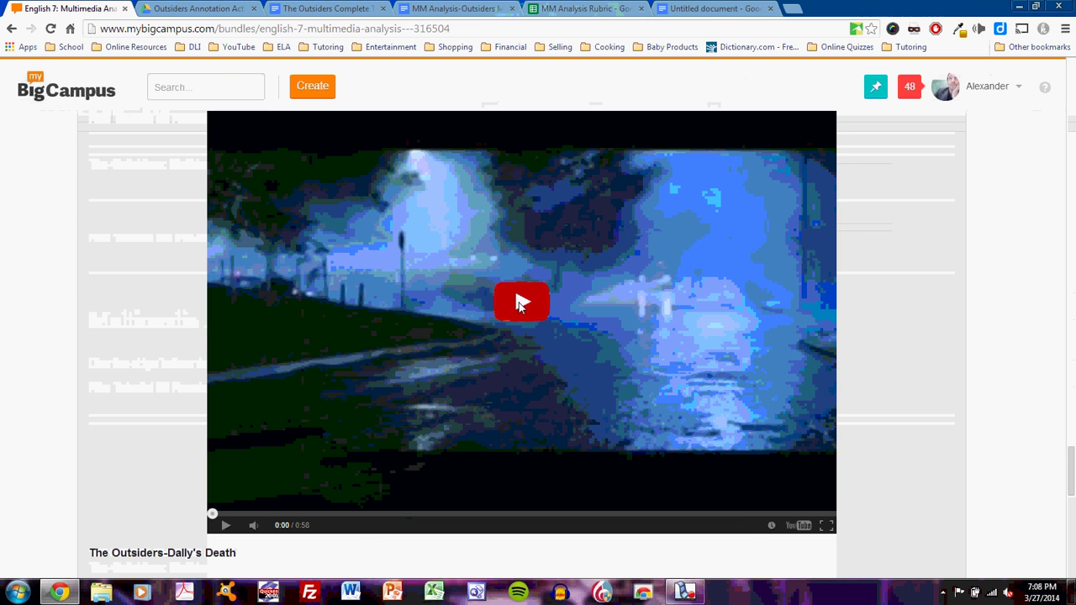
left_click(521, 304)
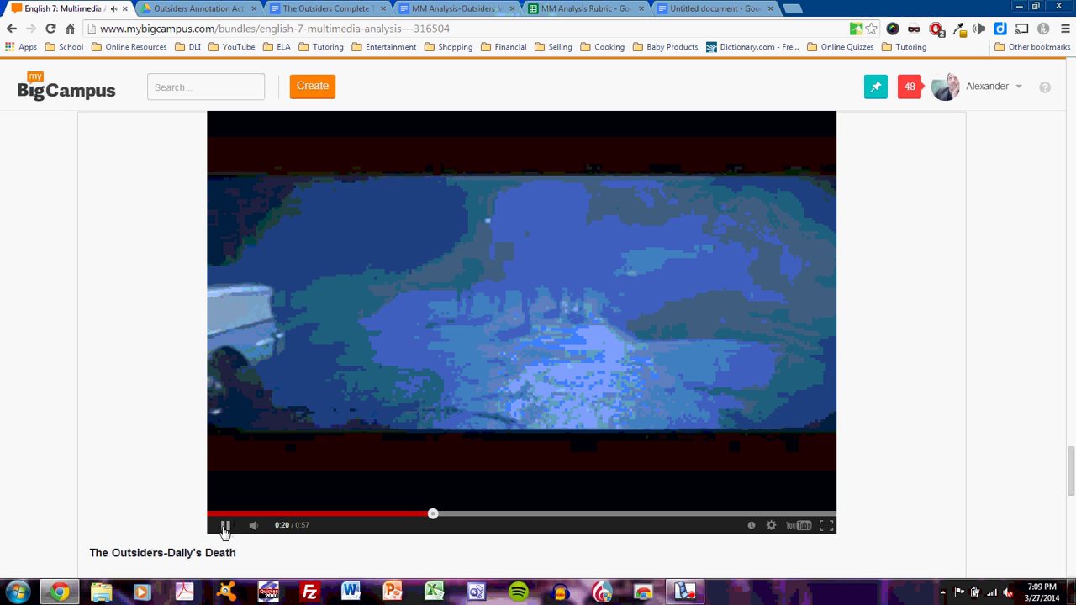
Step: Pause and resume the Dally's Death clip at several points up to 0:28 to examine its light, color and setting
left_click(225, 526)
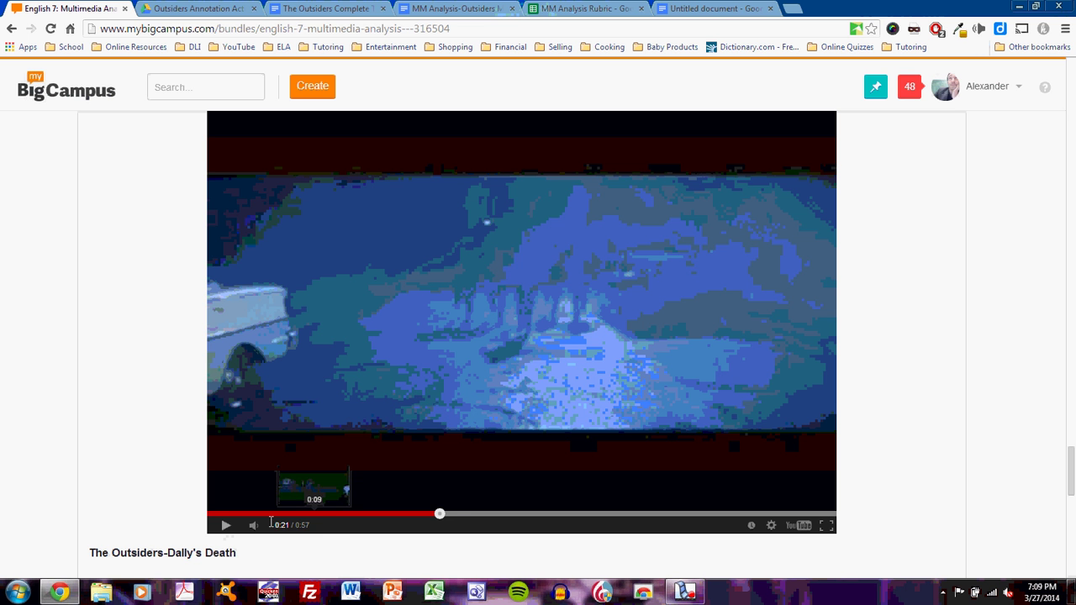
left_click(226, 527)
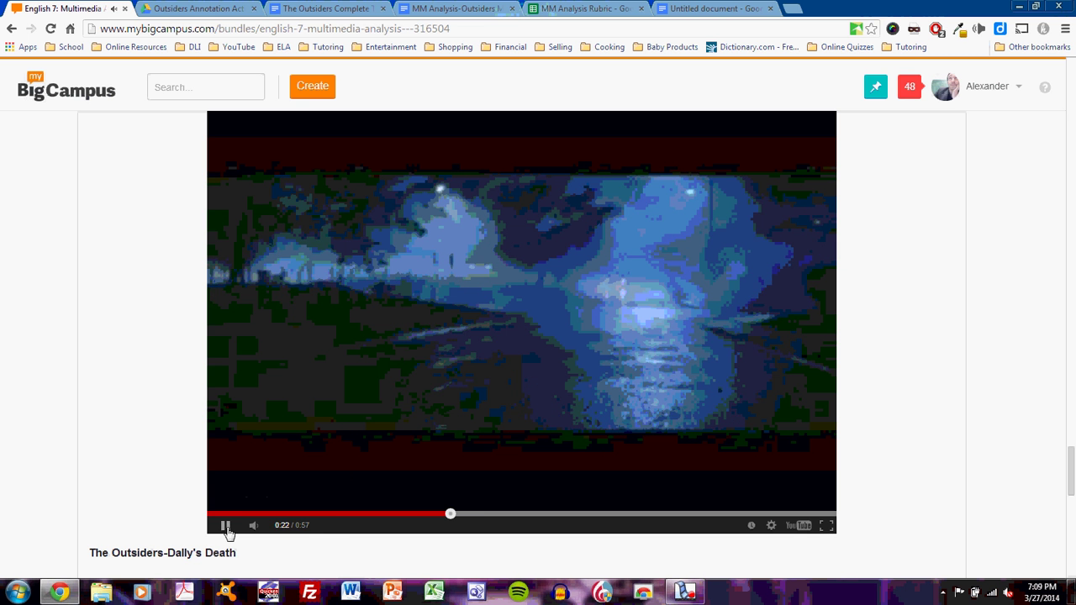
left_click(225, 526)
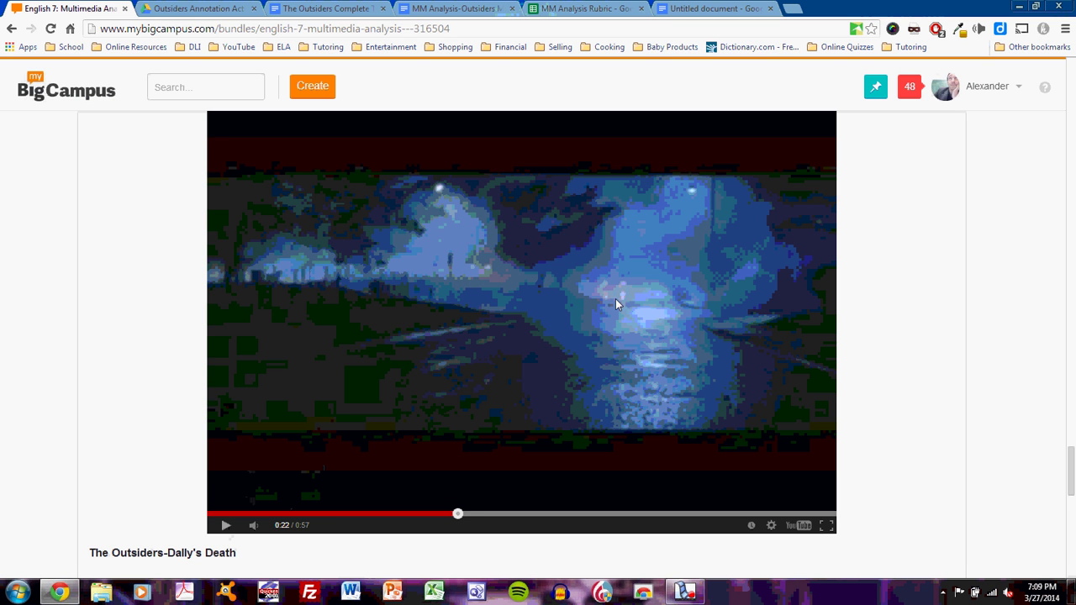
left_click(225, 525)
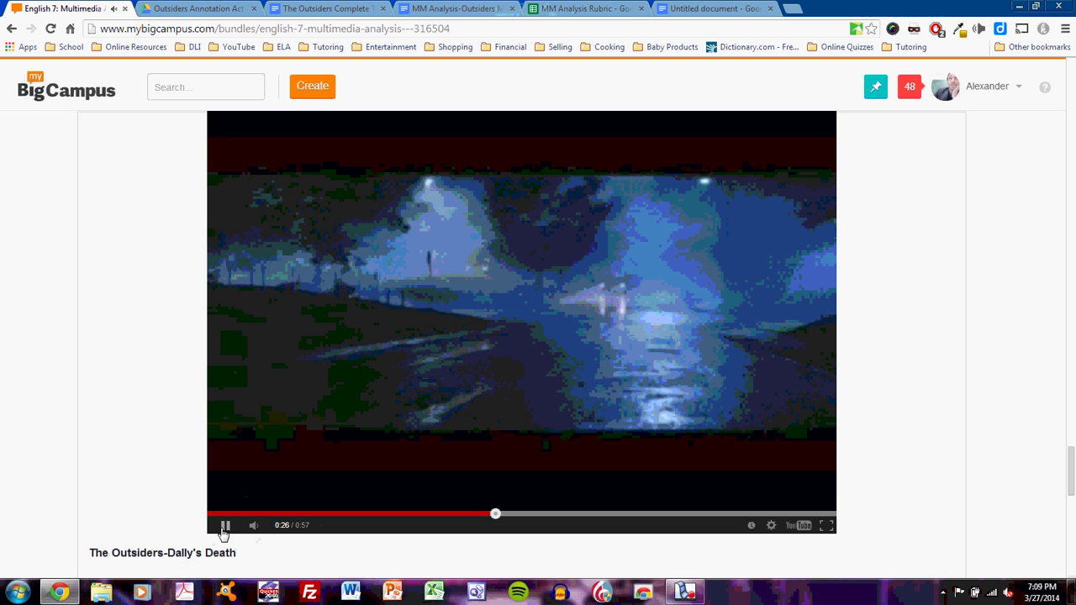
left_click(223, 527)
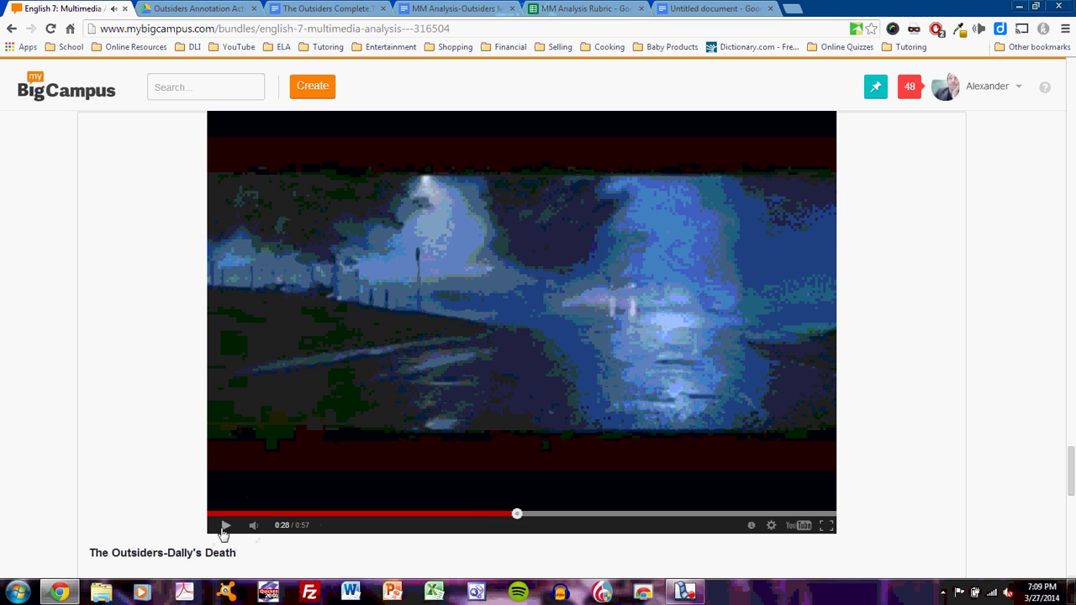
Step: Enter the evidence note "Film-low light, blue and black, fog" below the response prompt in the model example and start a new line
left_click(458, 9)
key("ctrl+End")
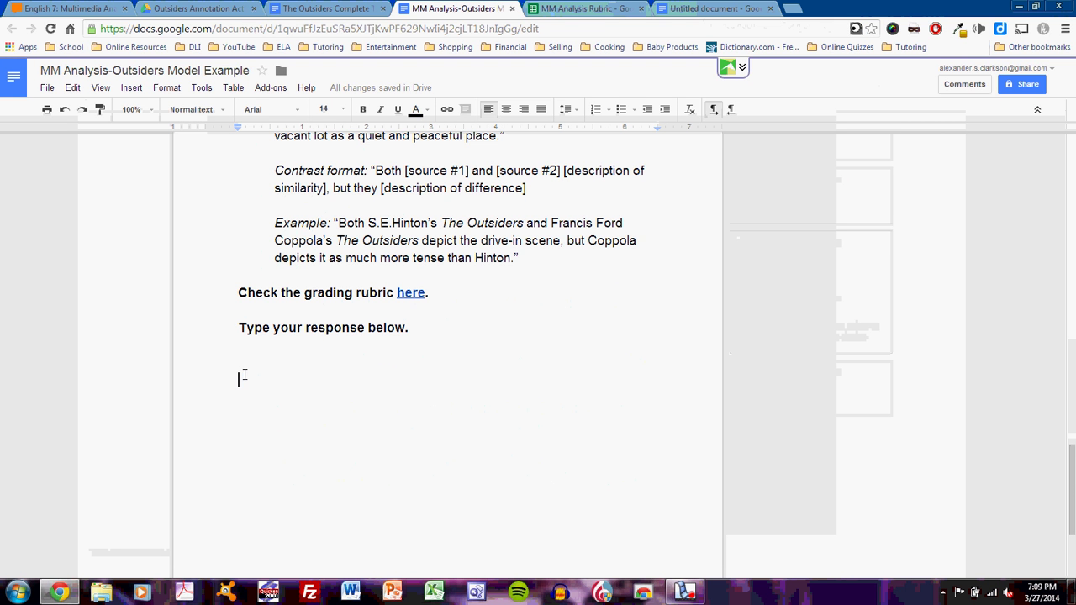
type("Film-low light, blue and blac")
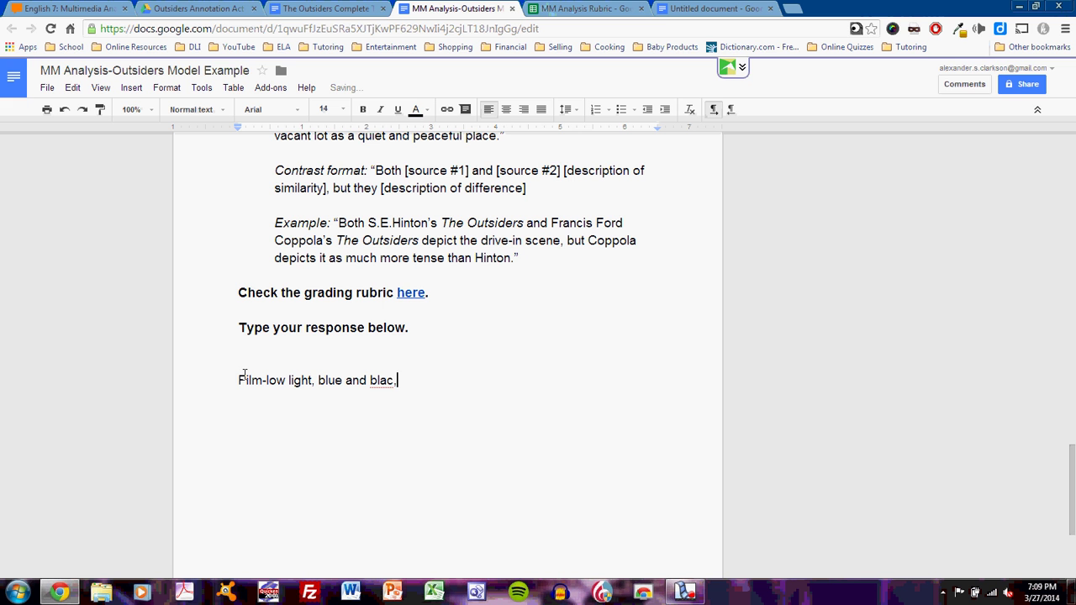
type("k fog")
key("Left")
key("Left")
key("Left")
type(",")
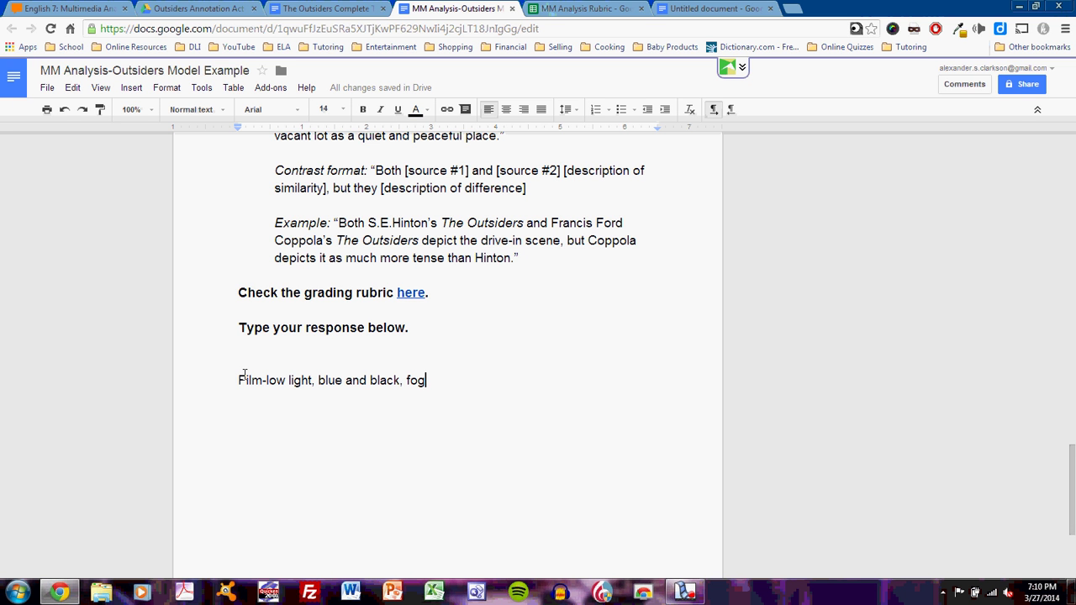
key("Return")
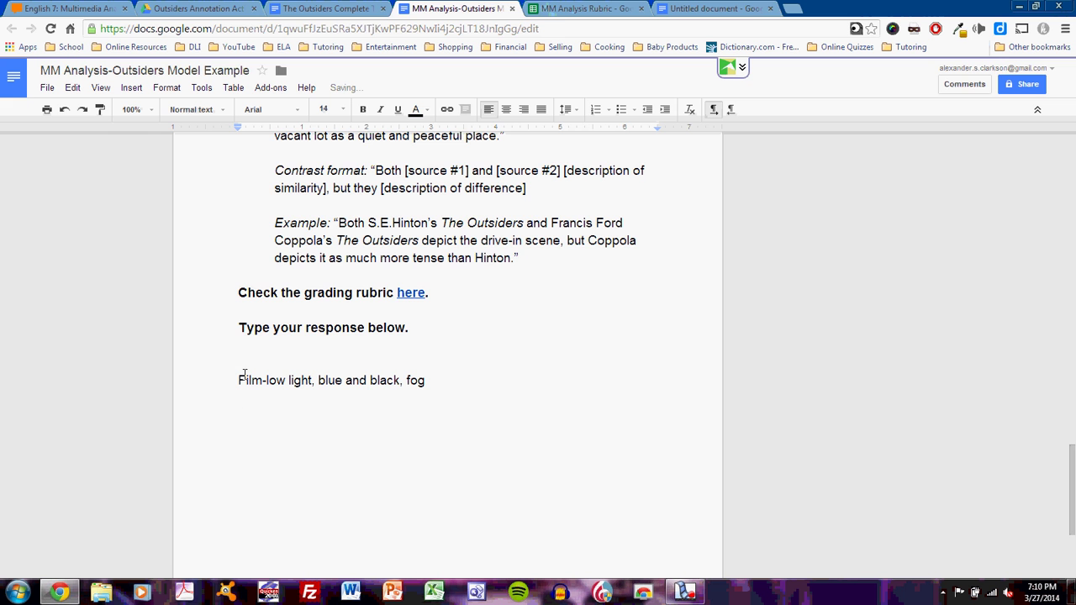
Step: Check the checklist, and browse The Outsiders Complete Text from page 80 through Chapter 8 for the scene of Dally's death
left_click(672, 10)
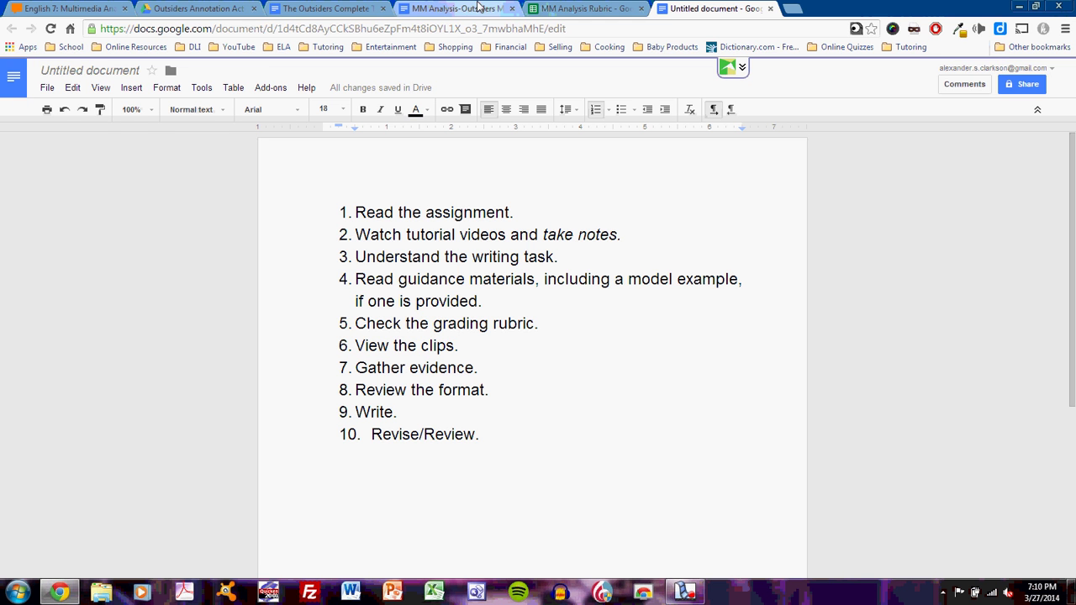
left_click(330, 10)
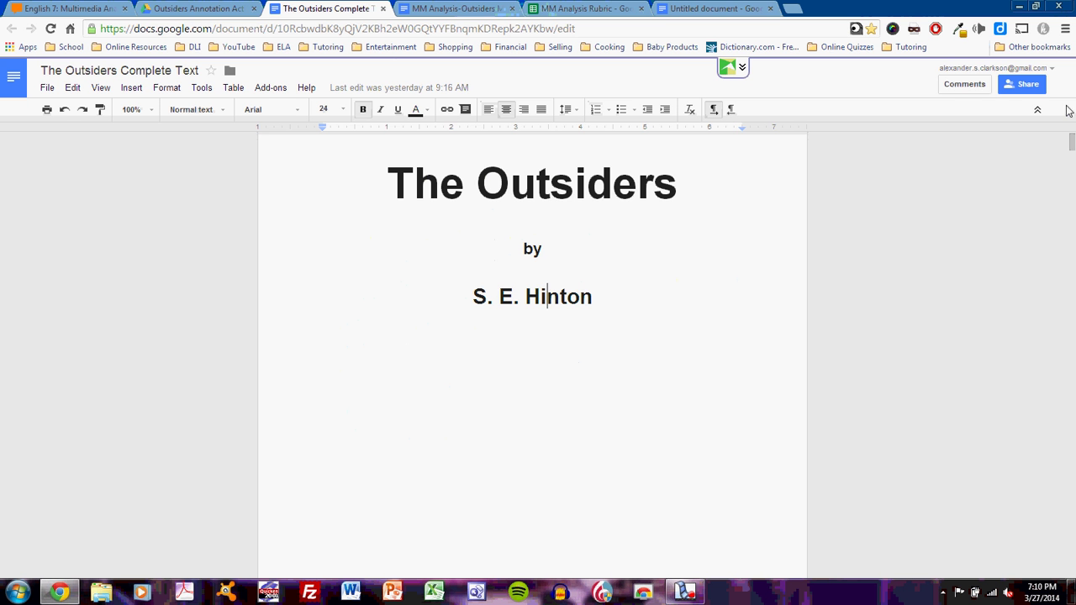
left_click_drag(1073, 144, 1073, 407)
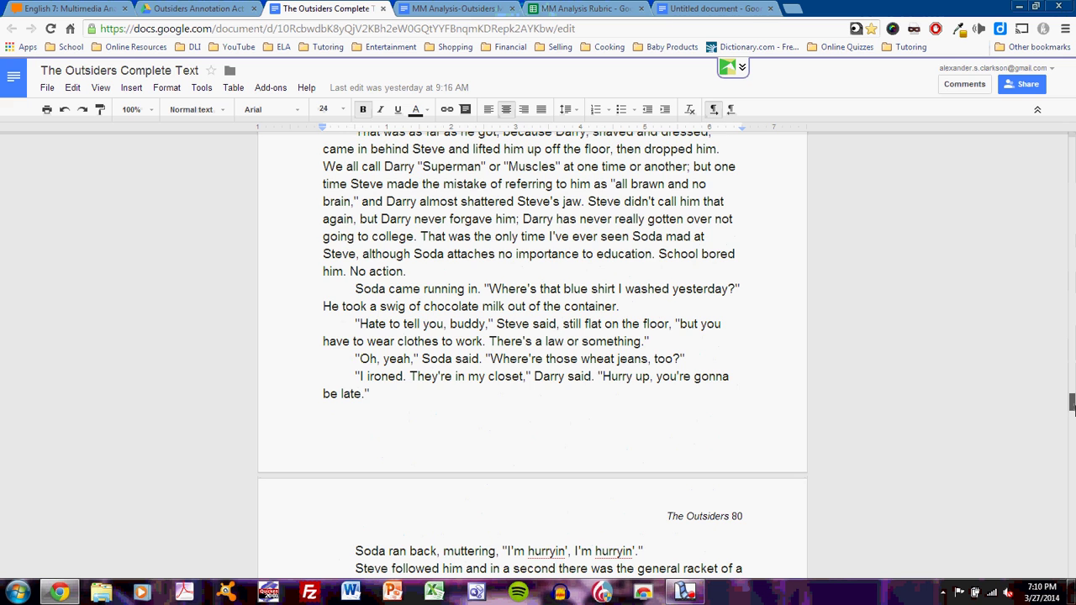
scroll(601, 364, "down", 15)
scroll(601, 363, "down", 12)
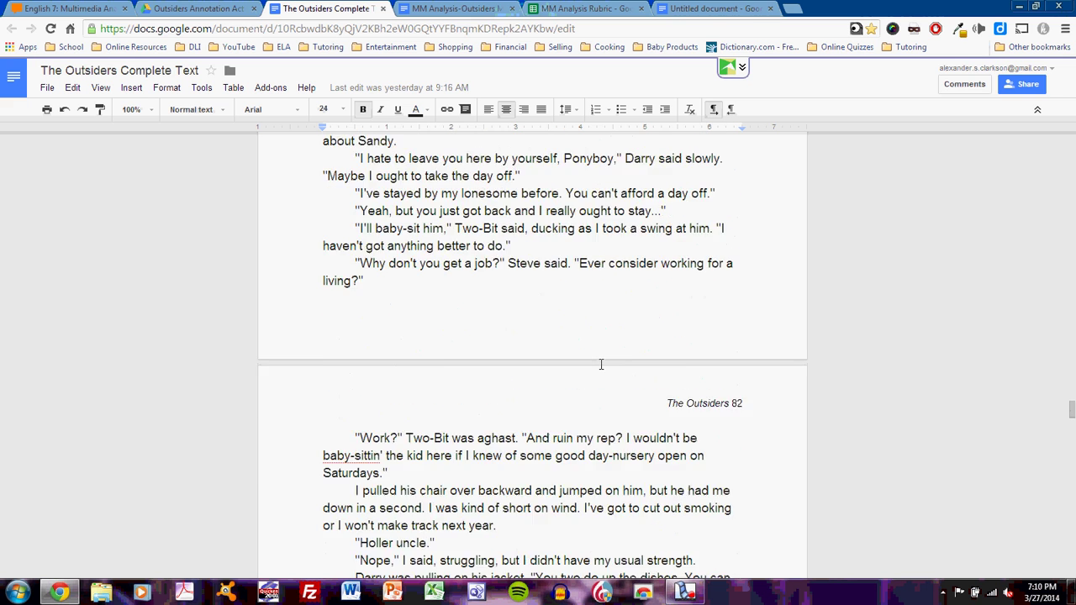
scroll(601, 364, "down", 15)
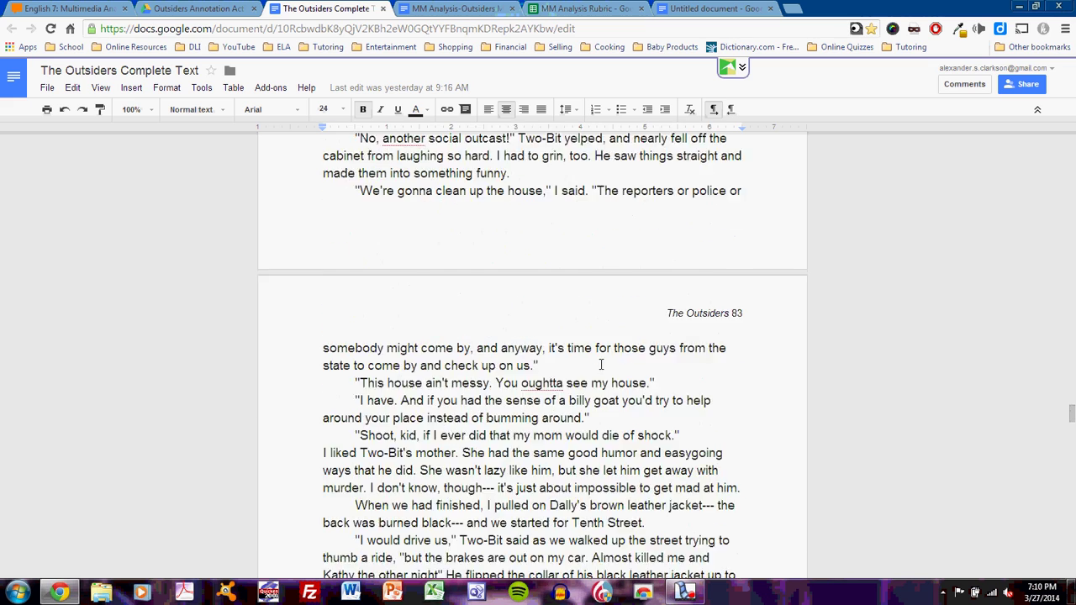
scroll(601, 364, "down", 15)
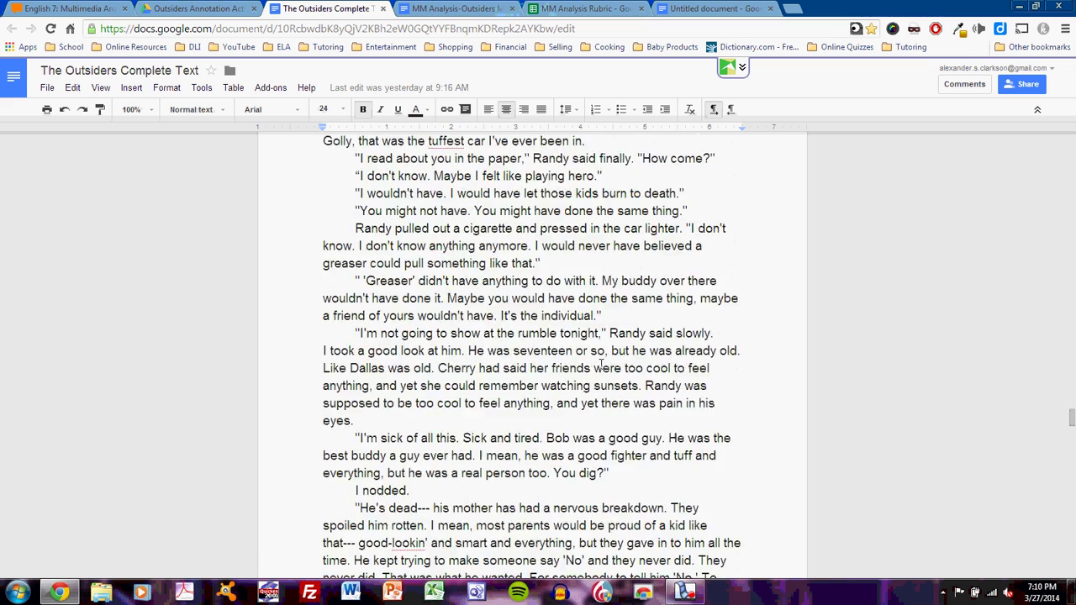
scroll(601, 364, "down", 15)
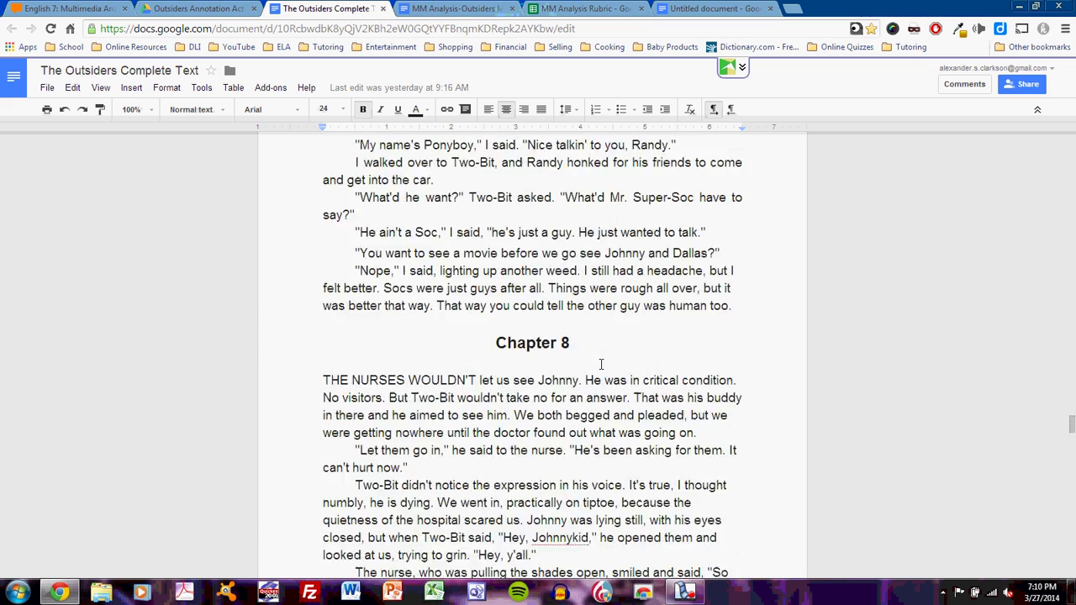
scroll(601, 364, "down", 5)
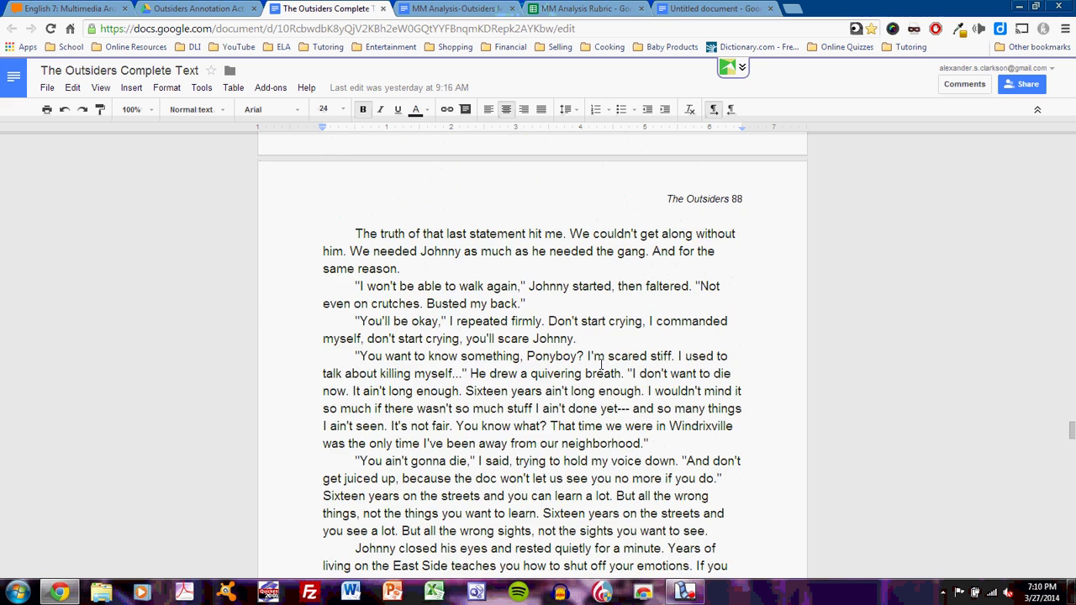
scroll(601, 364, "down", 5)
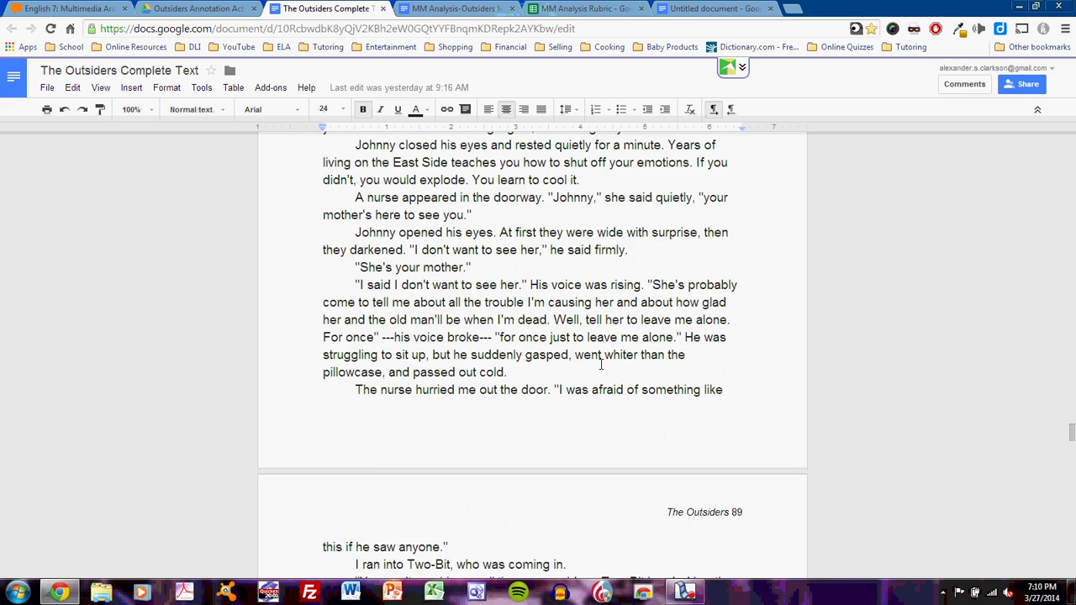
scroll(601, 364, "down", 7)
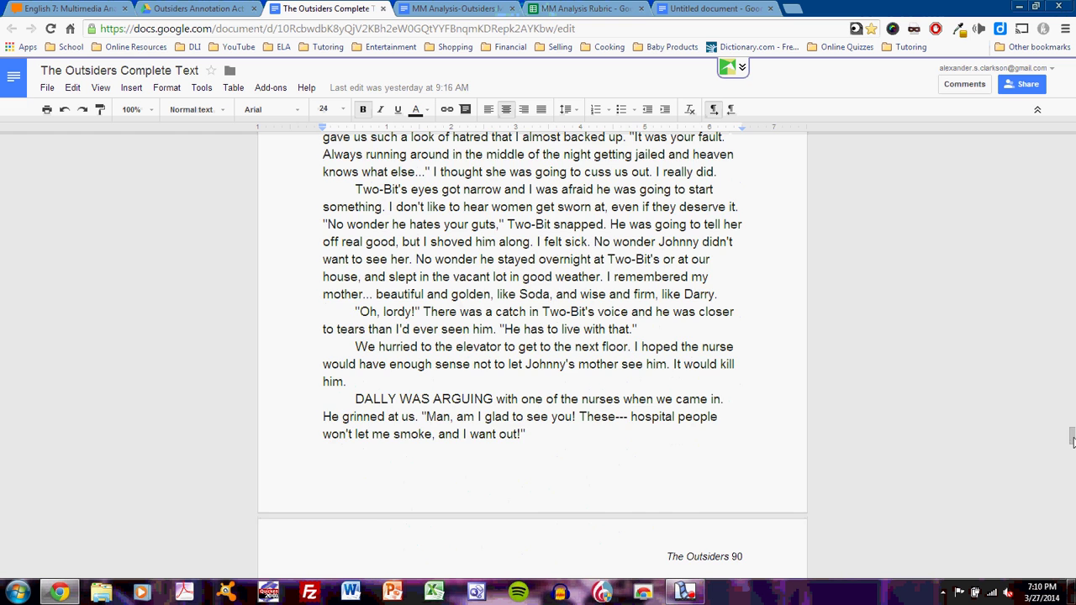
Step: Copy the novel passage from "WE REACHED THE vacant lot" to "from his waistband." and paste it below the film note in the model example
left_click_drag(1072, 435, 1072, 505)
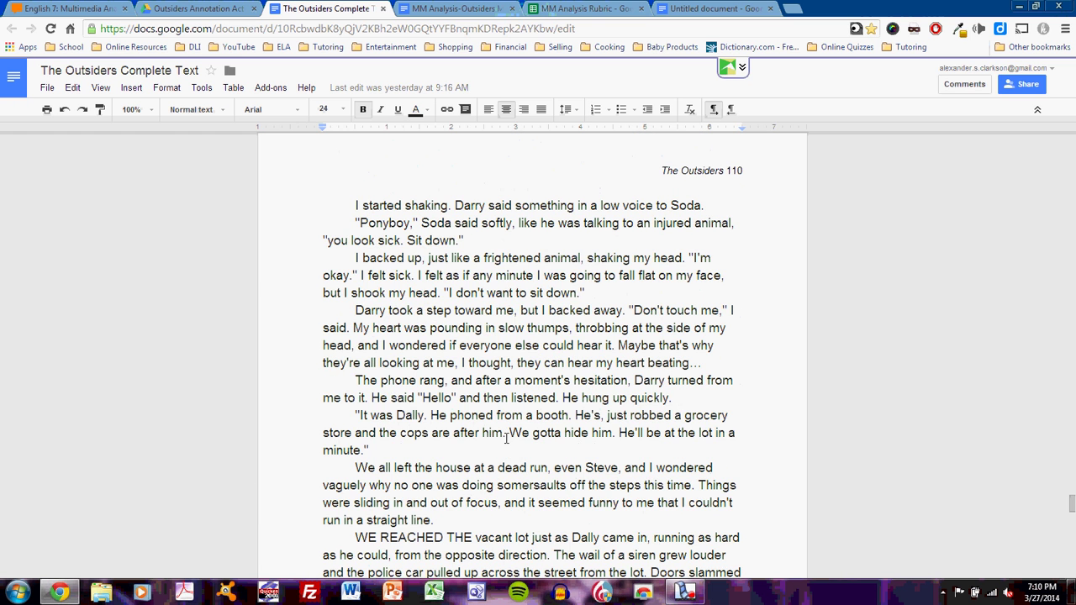
scroll(519, 439, "down", 2)
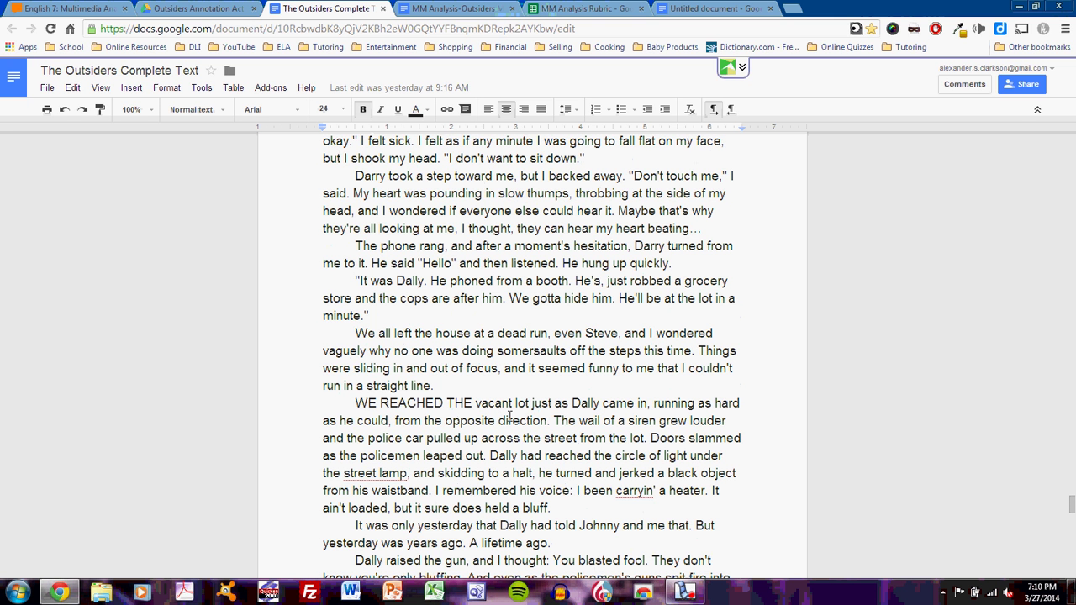
left_click_drag(354, 403, 431, 491)
key("ctrl+c")
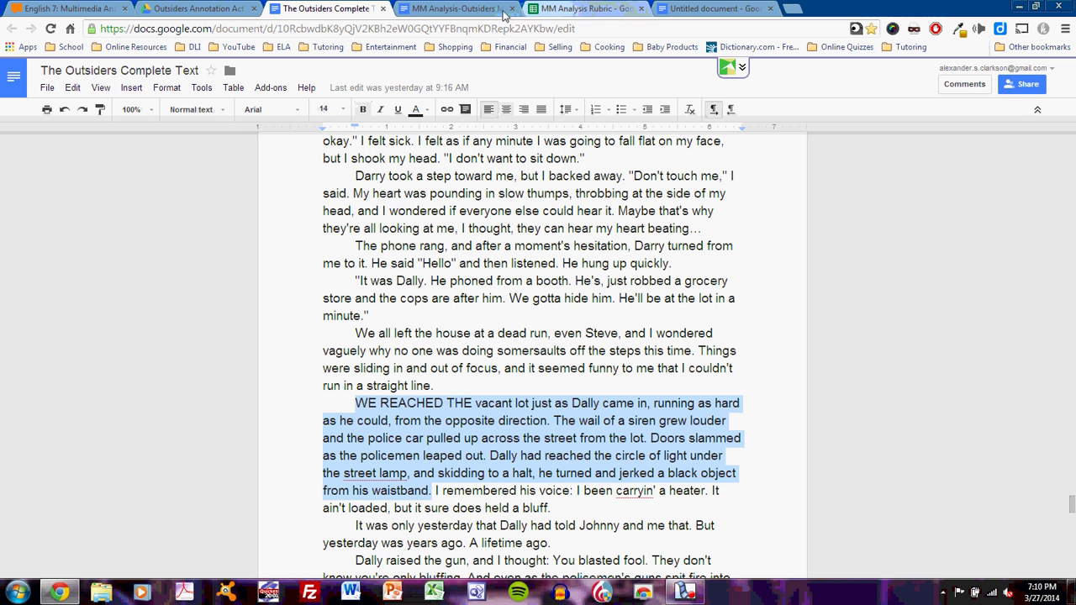
left_click(462, 10)
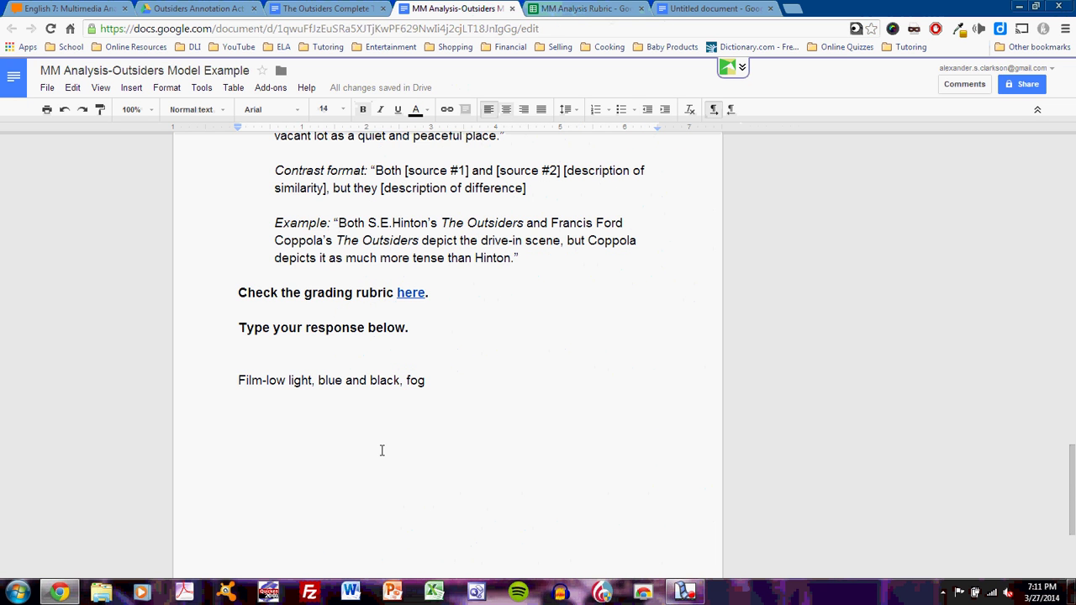
key("ctrl+v")
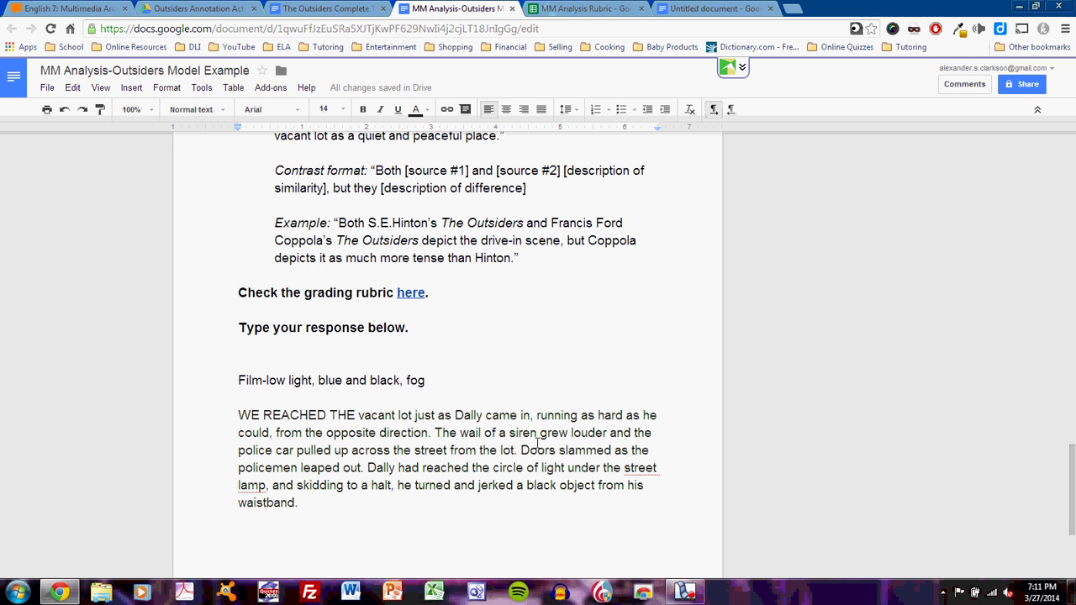
Step: Review the Concepts and six-part Writing Guidance format in the model example, and check the checklist for the format review item
scroll(537, 443, "up", 4)
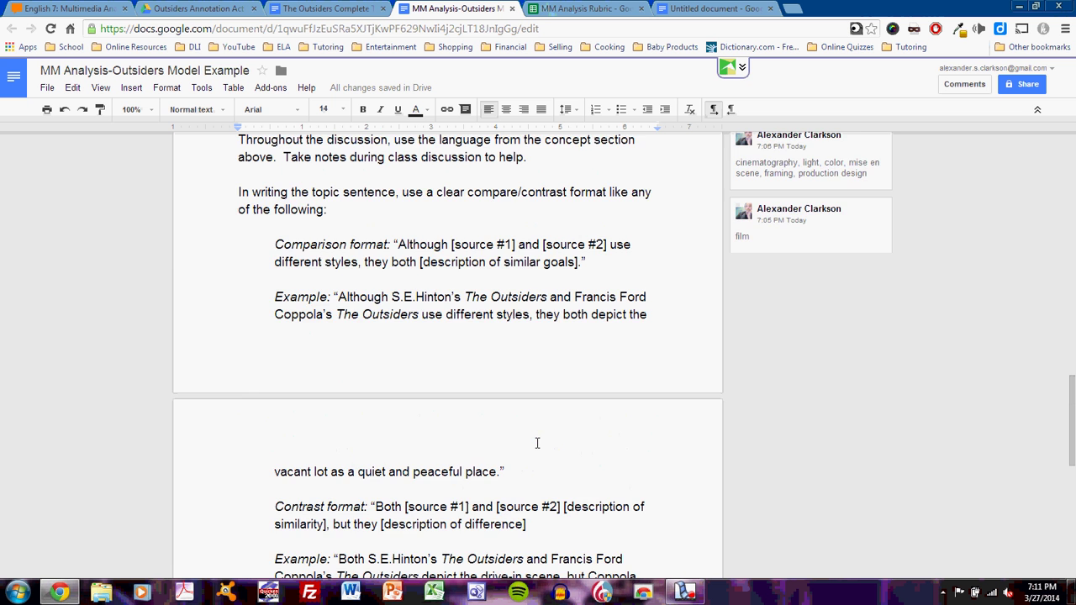
scroll(537, 443, "up", 8)
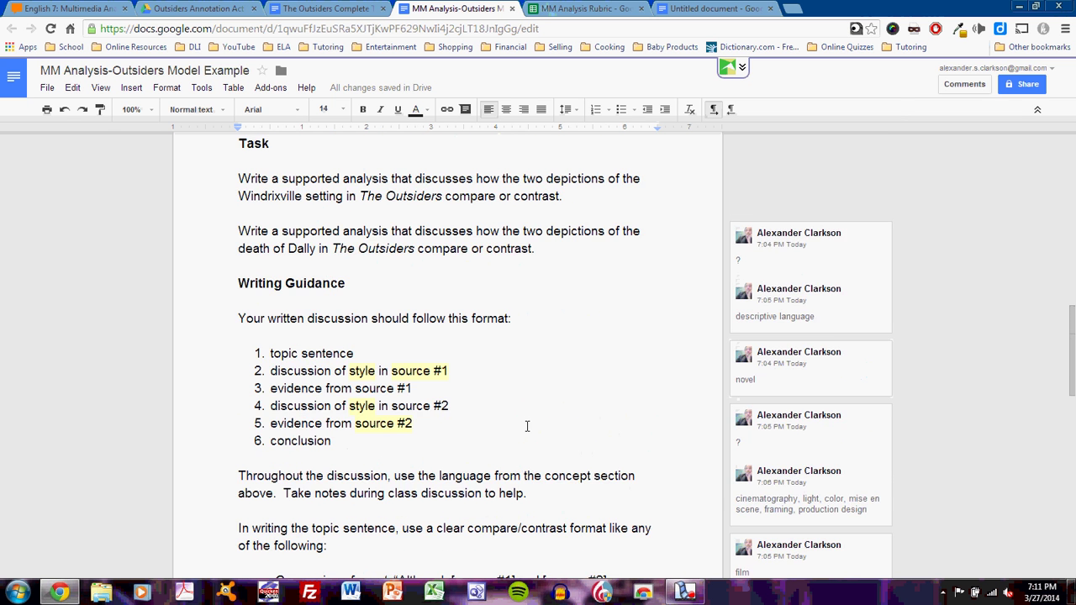
scroll(526, 426, "up", 2)
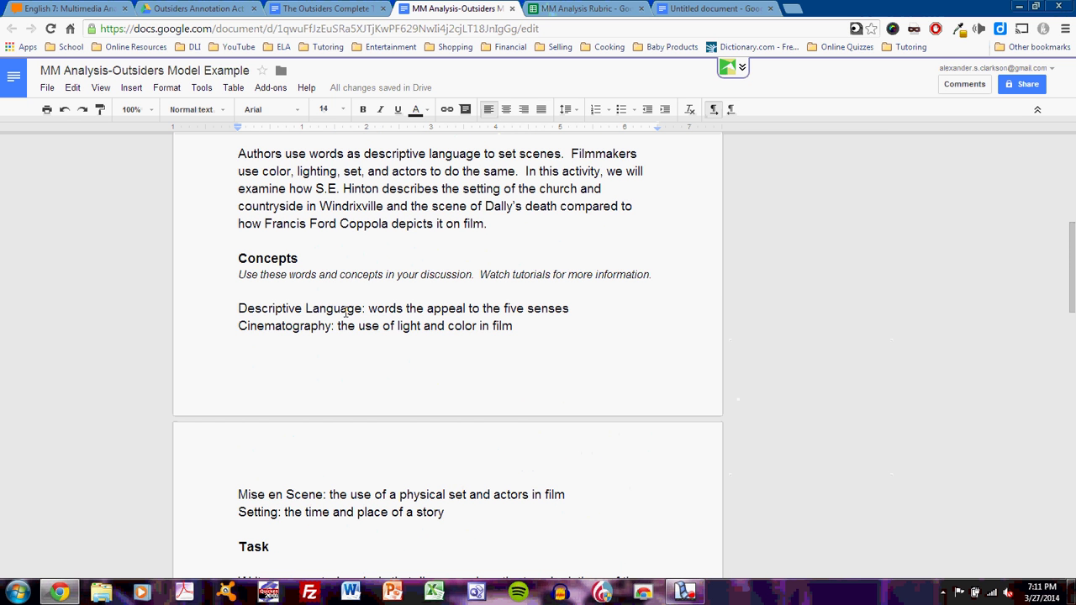
scroll(463, 413, "down", 8)
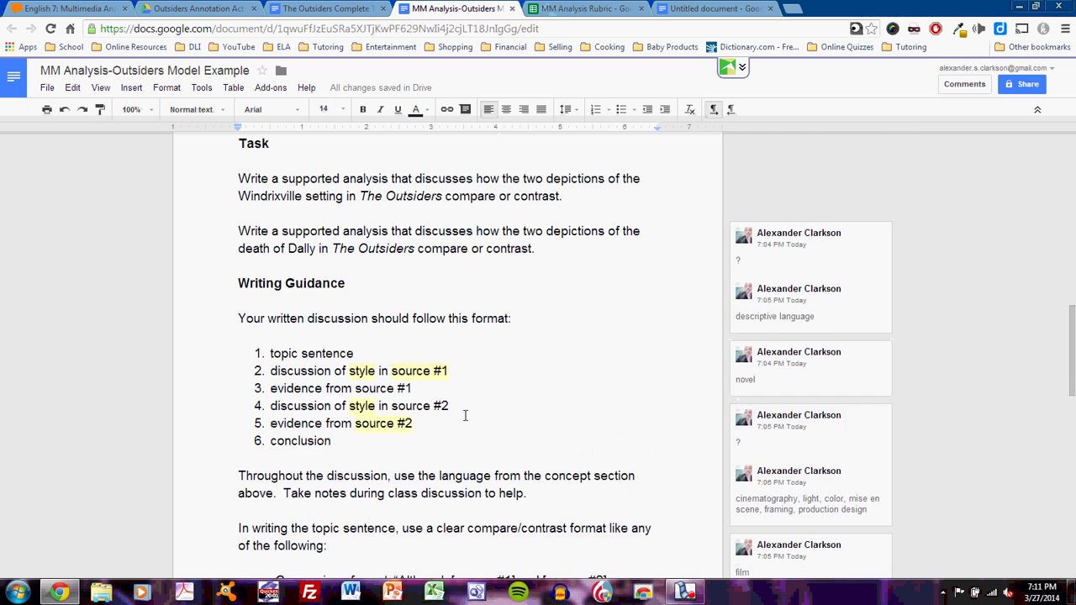
key("ctrl+Tab")
key("ctrl+Tab")
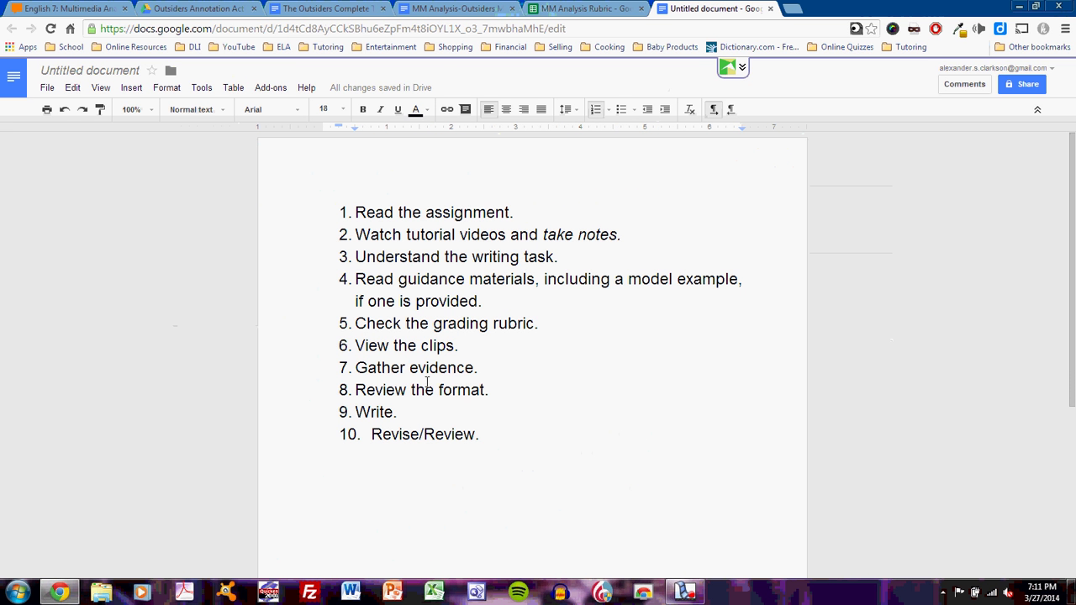
left_click(455, 15)
scroll(278, 290, "up", 5)
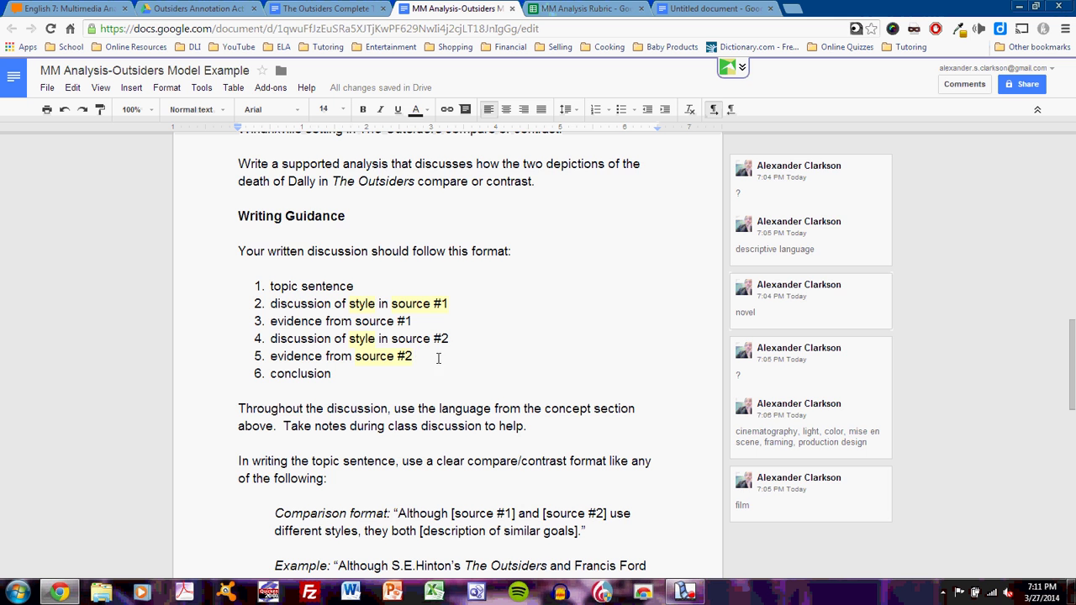
scroll(479, 445, "down", 2)
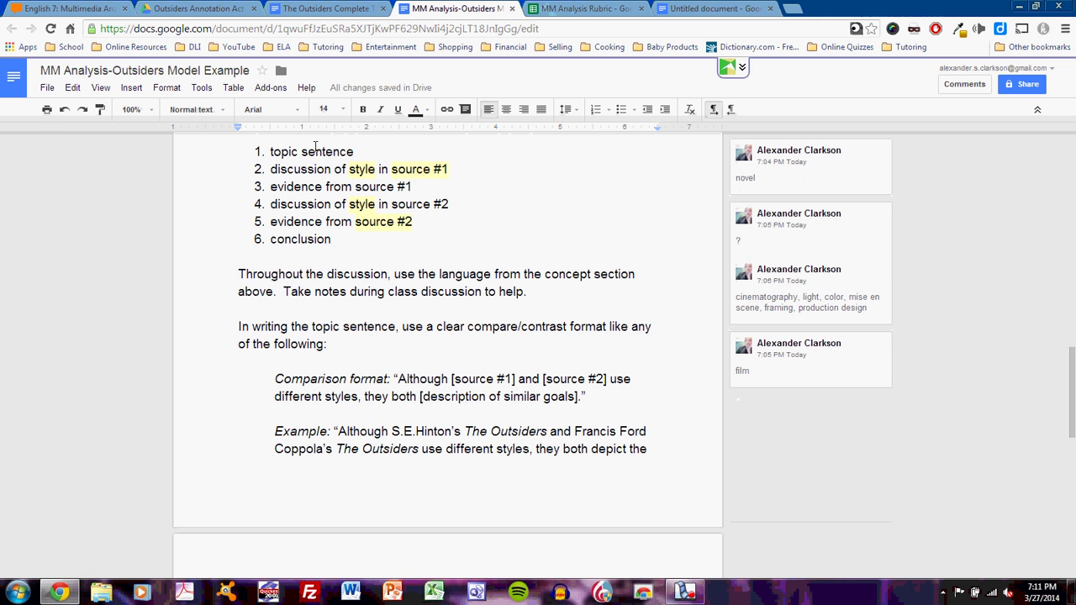
Step: Check the rubric's two-point topic sentence criterion, and read the comparison and contrast formats in the model example
left_click(579, 13)
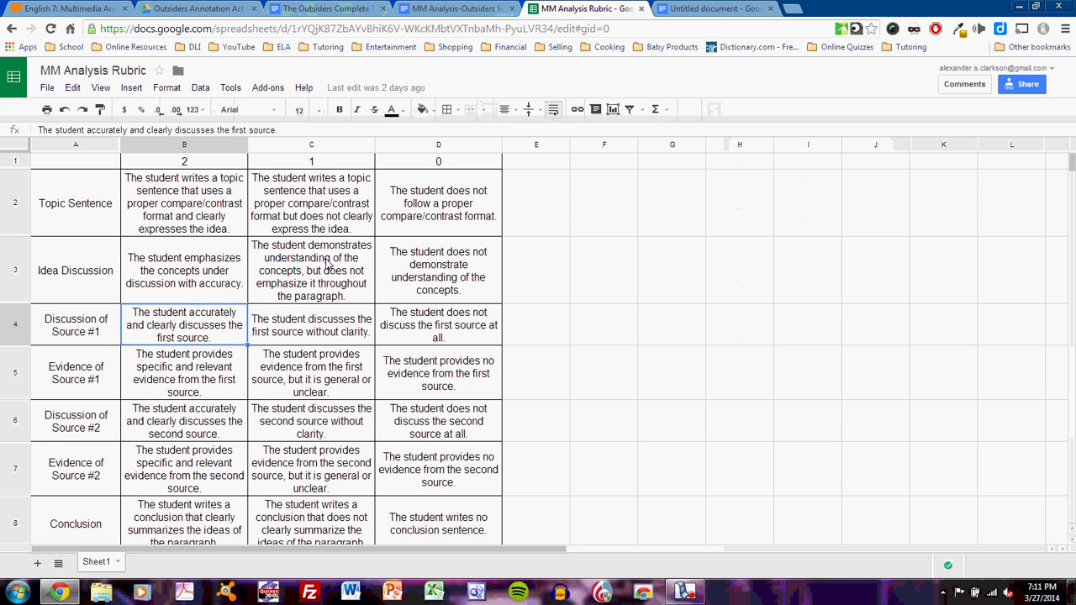
left_click(227, 228)
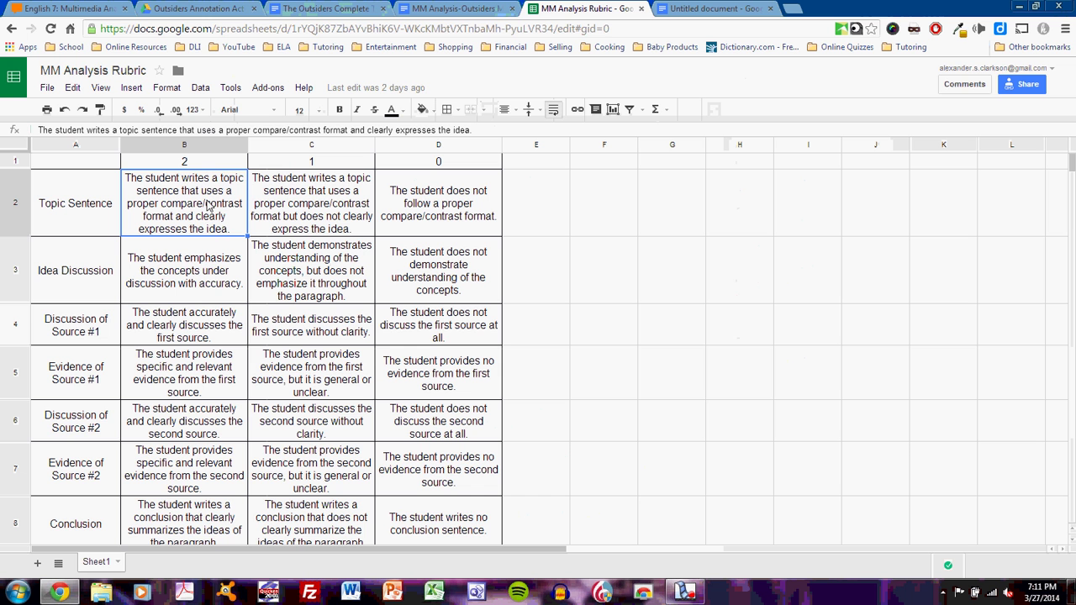
left_click(465, 11)
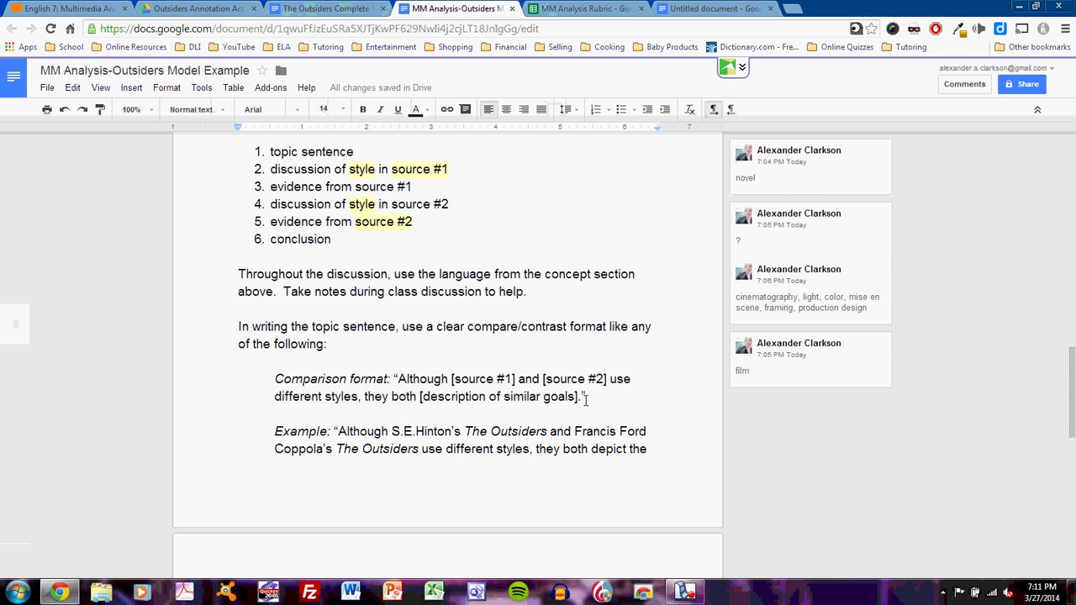
scroll(586, 400, "down", 5)
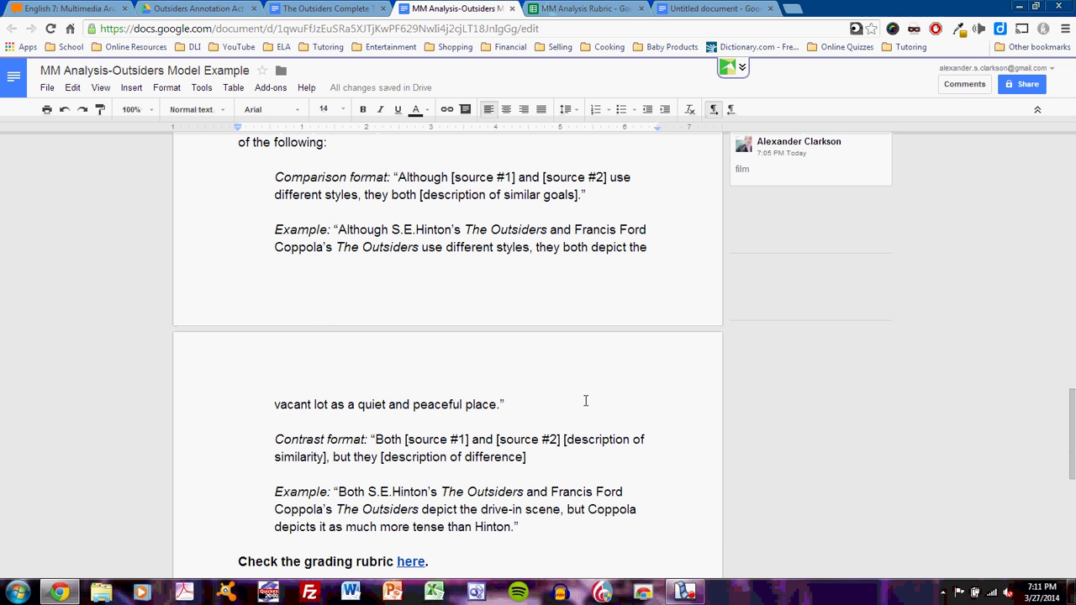
scroll(585, 400, "down", 2)
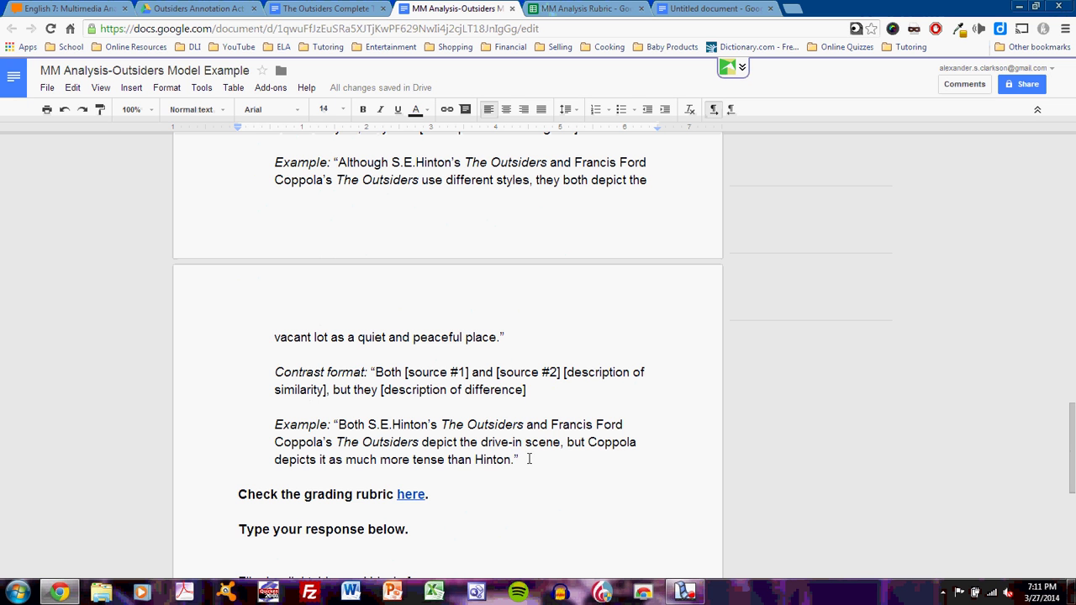
Step: Copy the contrast format sentence "Both [source #1] and [source #2]..." without its quotation marks and paste it below the novel passage
left_click_drag(528, 459, 338, 424)
left_click(526, 389)
left_click_drag(535, 385, 378, 373)
key("ctrl+c")
scroll(535, 383, "down", 4)
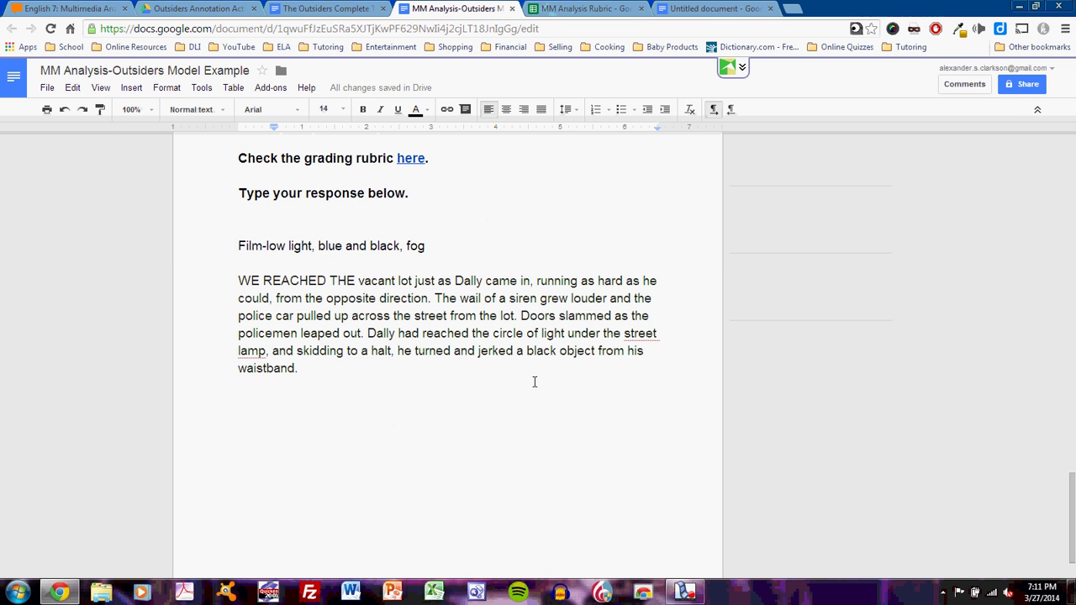
left_click(335, 375)
key("ctrl+v")
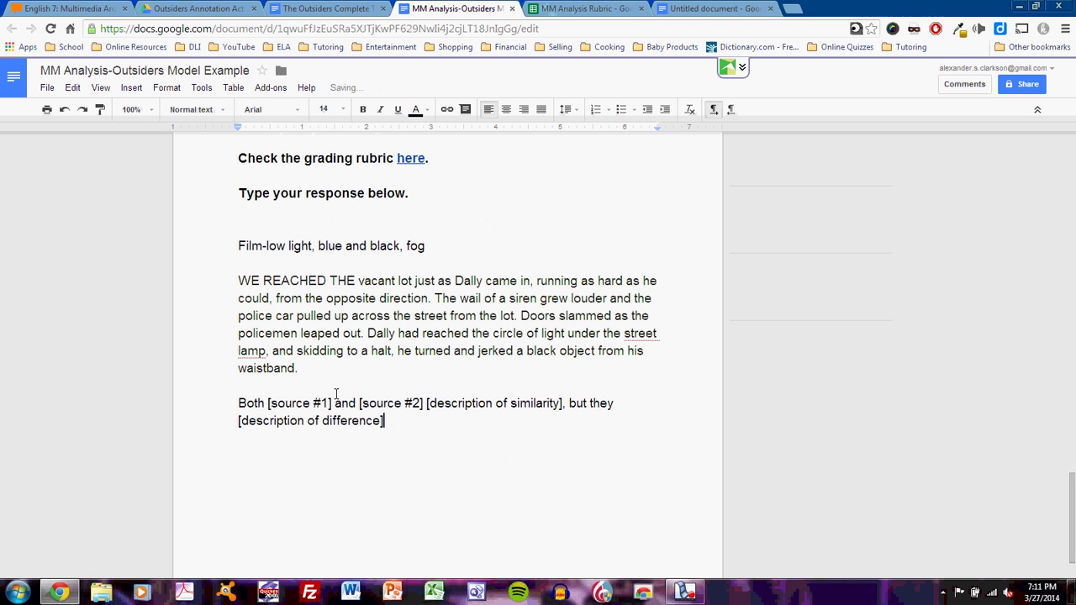
Step: Replace the [source #1] placeholder in the pasted sentence with "S.E. Hinton's The Outsiders", with the book title in italics
left_click(333, 404)
key("BackSpace")
key("BackSpace")
key("BackSpace")
key("BackSpace")
key("BackSpace")
key("BackSpace")
key("BackSpace")
key("BackSpace")
key("BackSpace")
key("BackSpace")
key("BackSpace")
type("S.E. ")
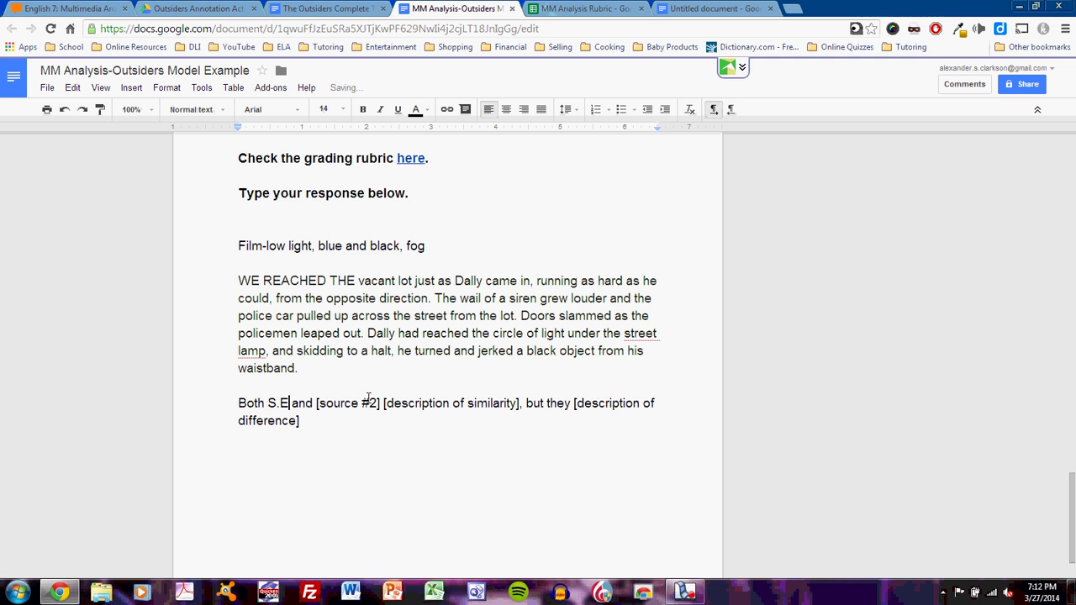
type("Hin")
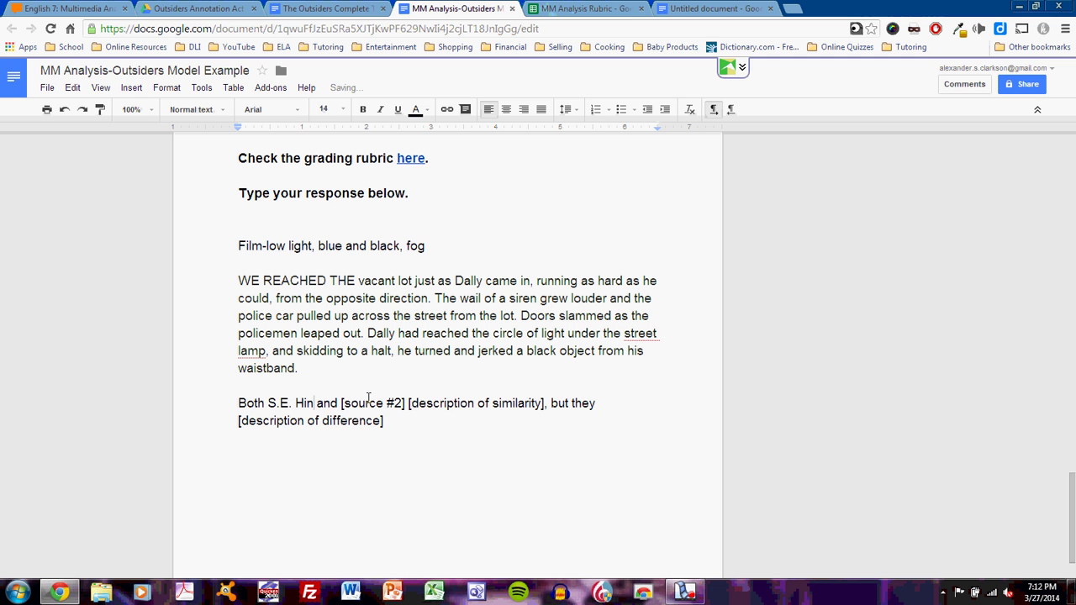
type("to")
type("n's")
key("ctrl+i")
type("The")
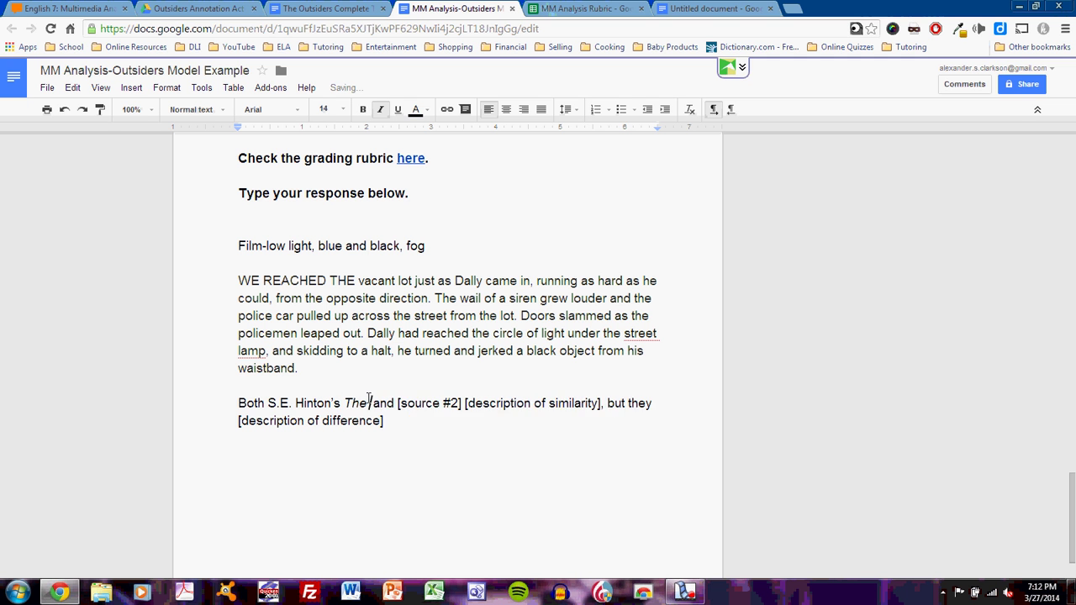
type(" Outsider")
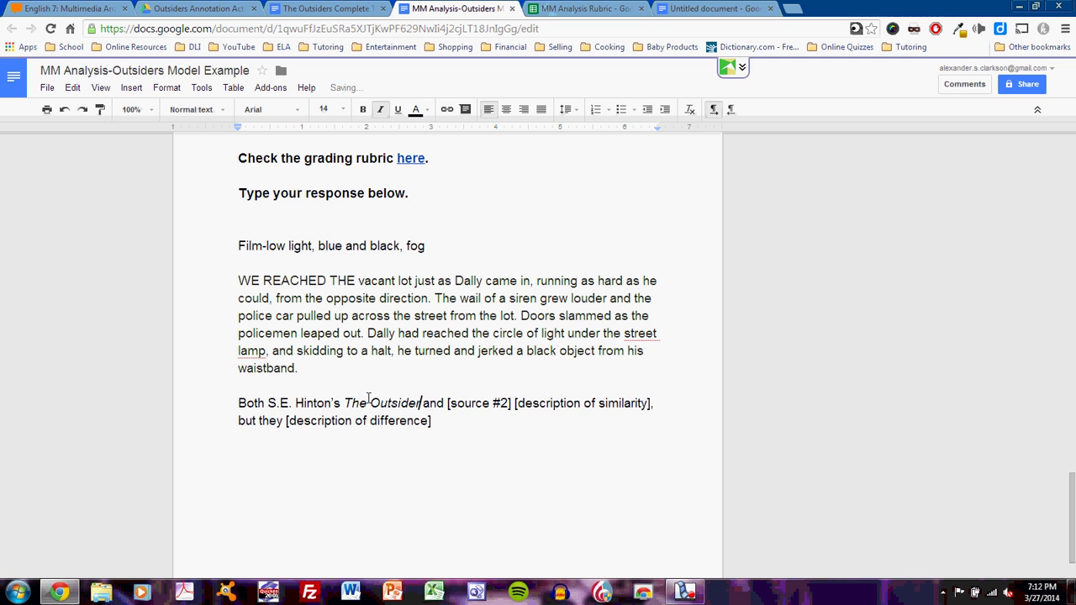
type("s")
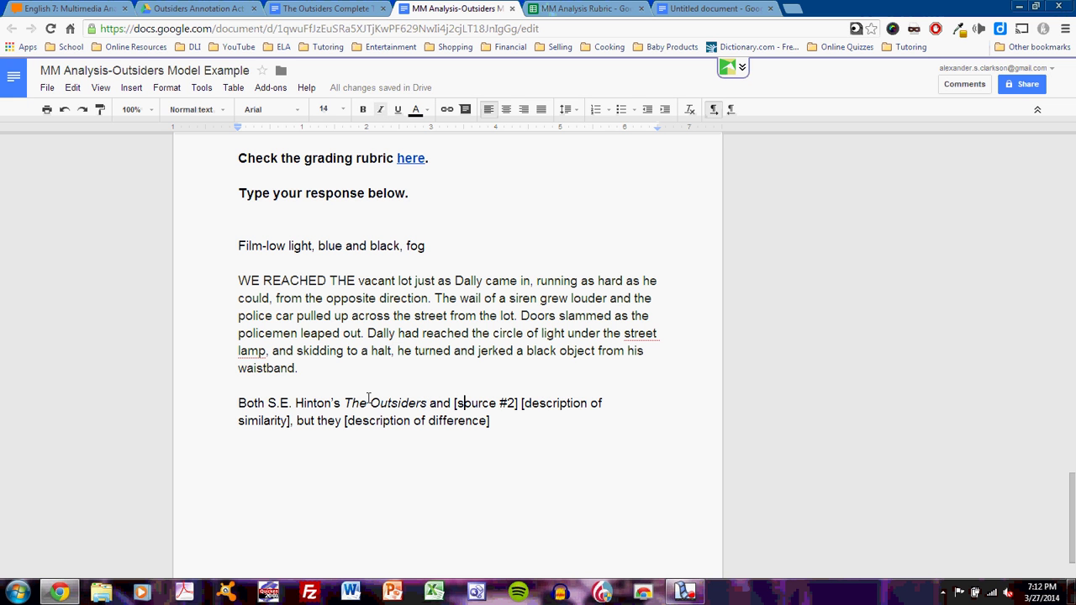
Step: Replace the [source #2] placeholder with "Francis Ford Coppola's The Outsiders", reusing the italic title copied from earlier in the sentence
key("ctrl+i")
type("Francis For")
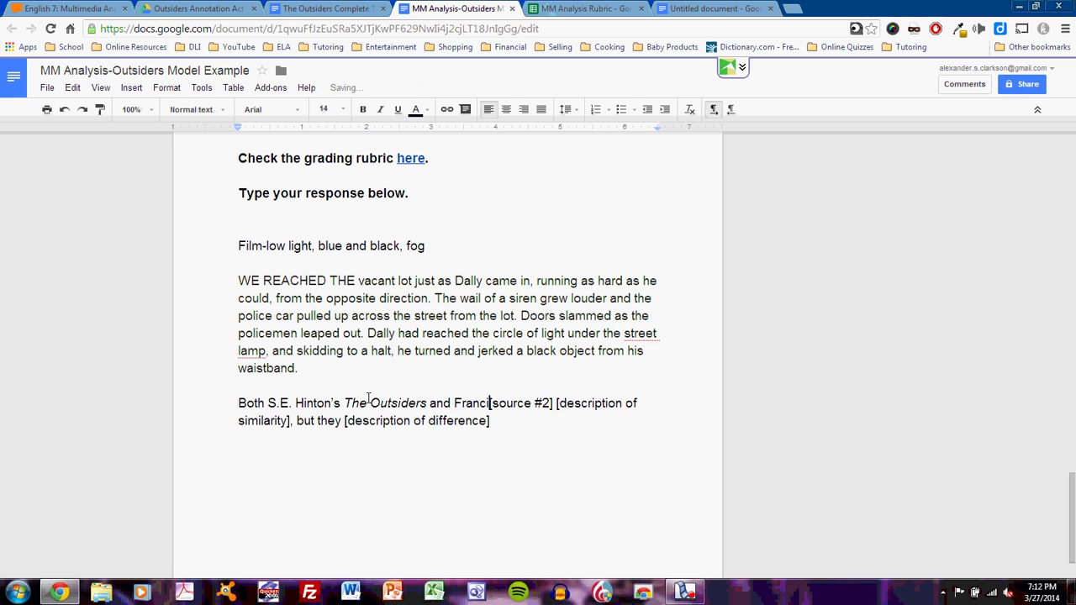
type("d C")
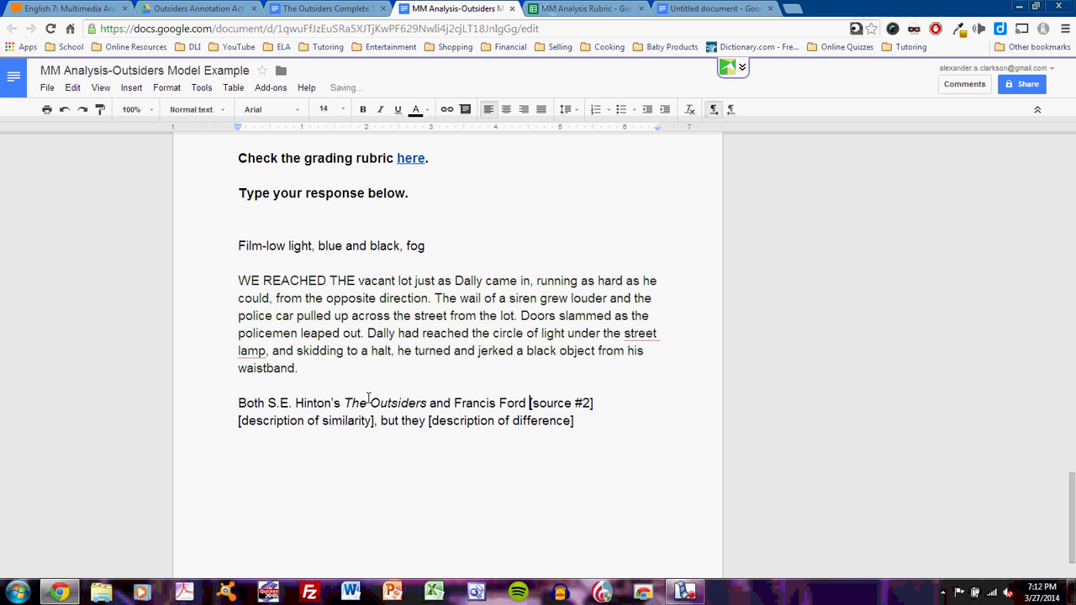
type("oppola")
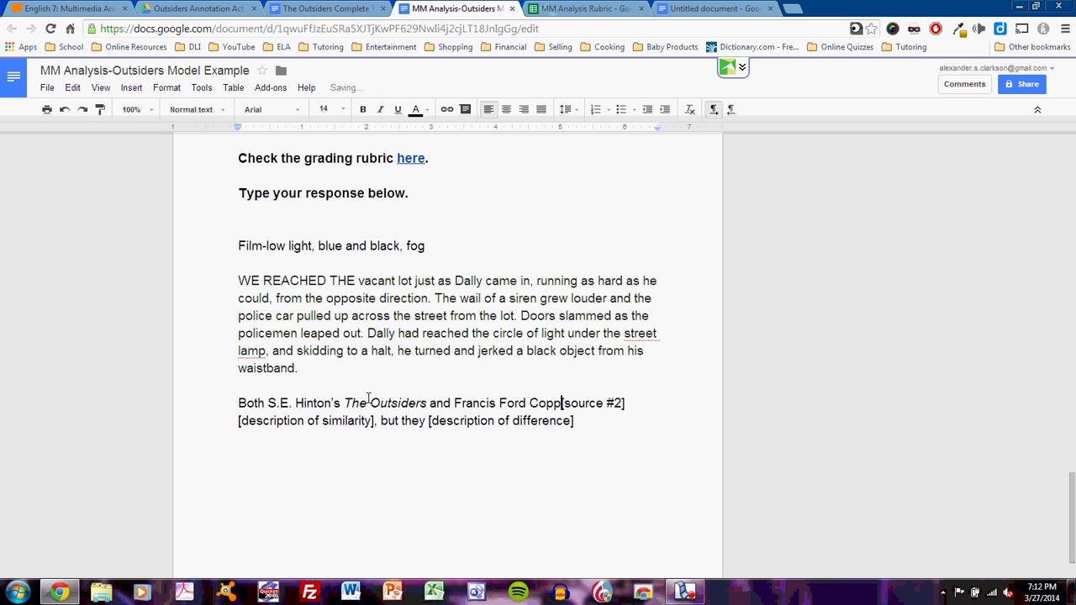
type("'s")
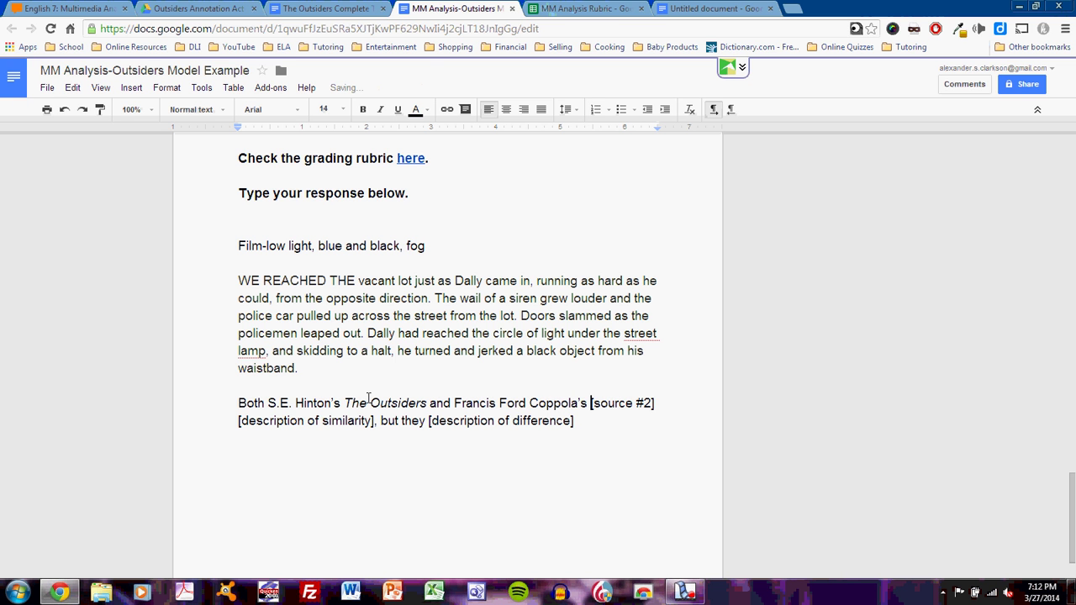
left_click_drag(428, 403, 343, 403)
key("ctrl+c")
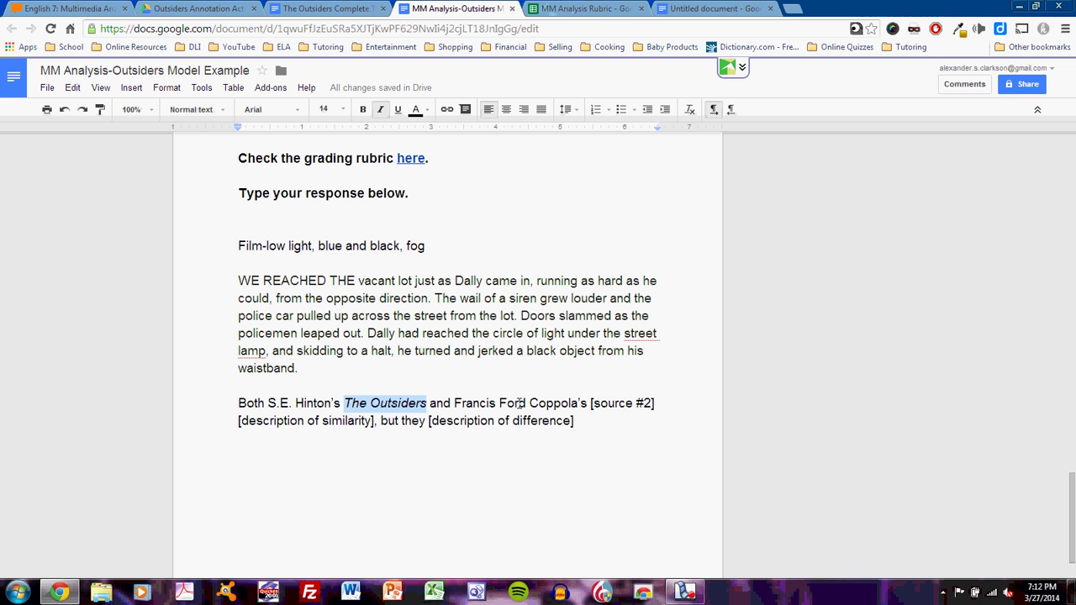
left_click(590, 403)
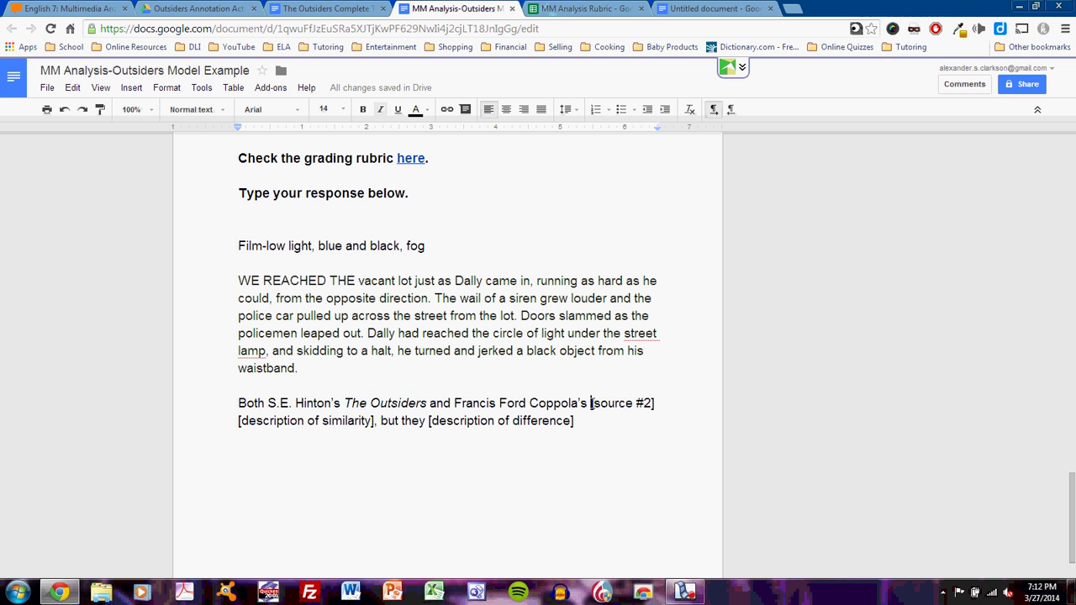
key("ctrl+v")
key("Delete")
key("Delete")
key("Delete")
key("Delete")
key("Delete")
key("Delete")
key("Delete")
key("Delete")
key("Delete")
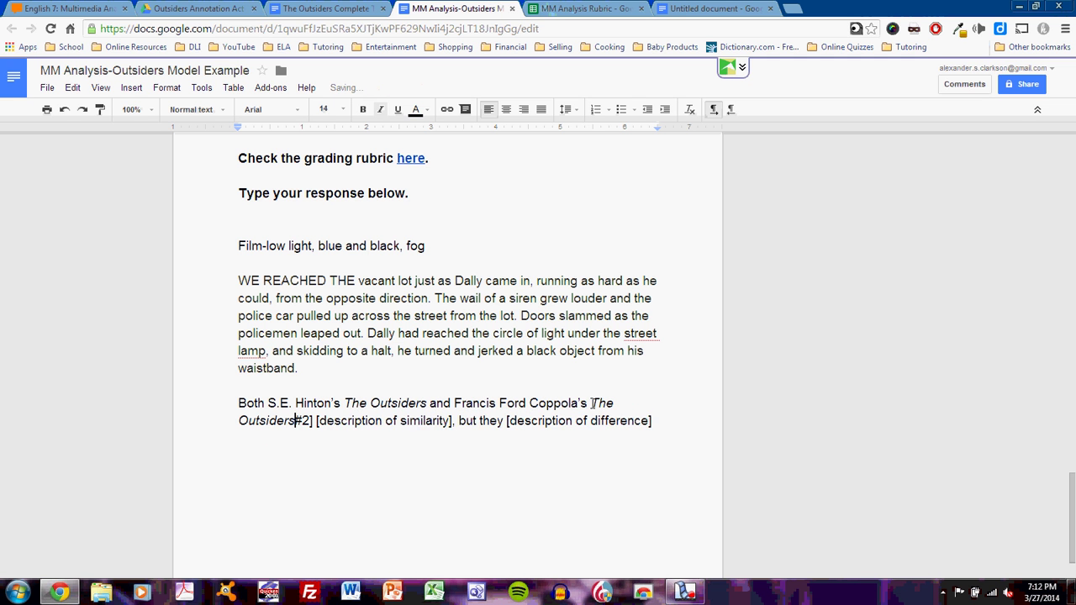
key("Delete")
key("Delete")
key("Delete")
Step: Replace the [description of similarity] placeholder with "depict Dally's death"
key("Delete")
key("Delete")
key("Delete")
key("Delete")
key("Delete")
key("Delete")
key("Delete")
key("Delete")
key("Delete")
key("Delete")
key("Delete")
key("Delete")
key("Delete")
key("Delete")
key("Delete")
key("Delete")
key("Delete")
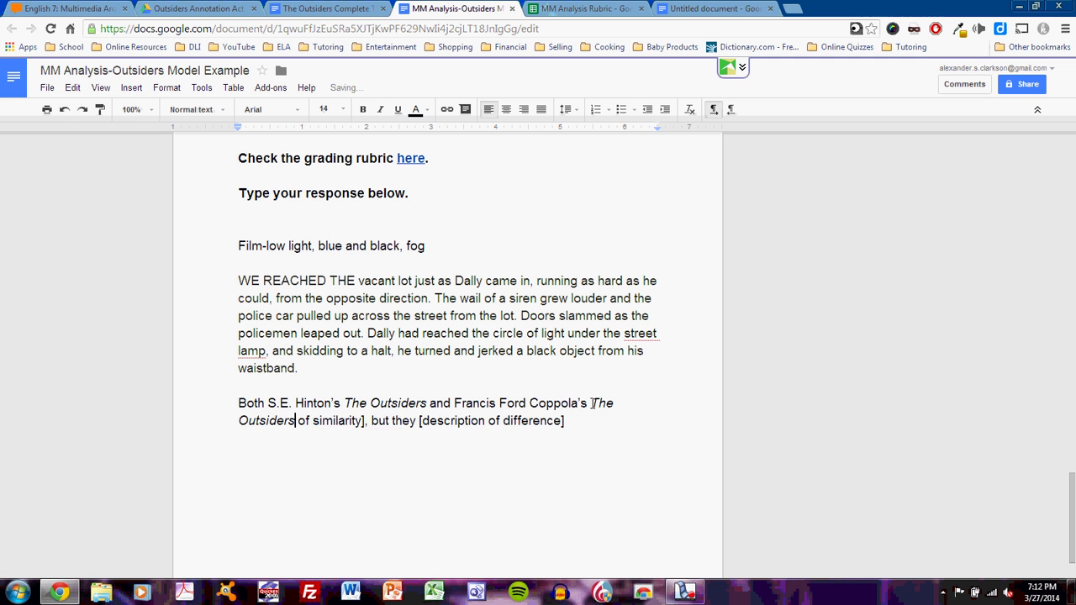
key("Delete")
key("Delete")
key("Delete")
key("Delete")
key("Delete")
key("Delete")
key("Delete")
type("depict Dally's death")
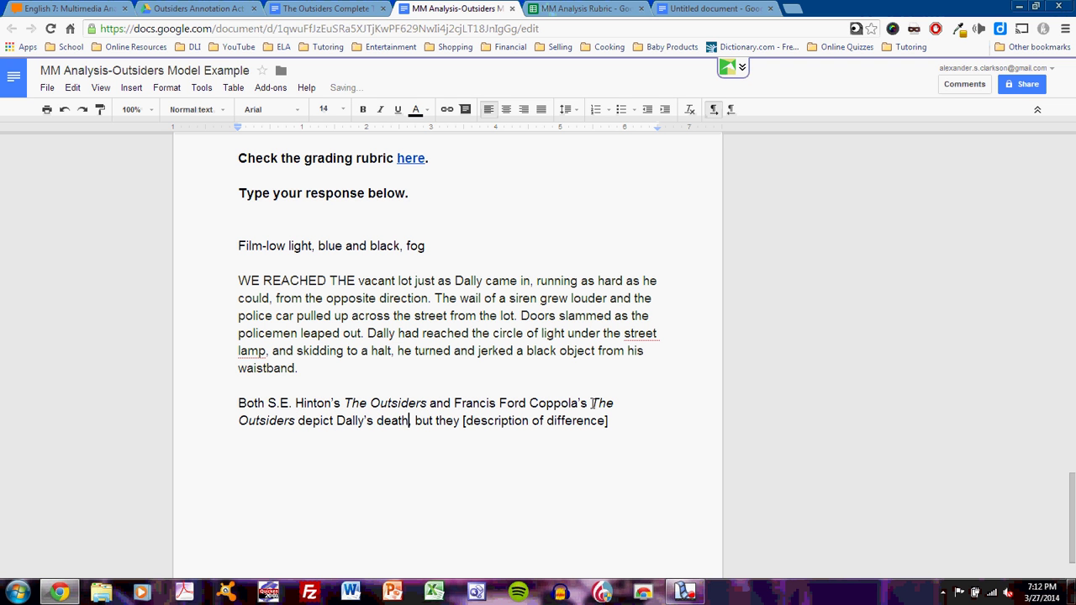
Step: Replace "they [description of difference]" with "Coppola's depicts it with more tragedy." and indent the first line of the topic sentence
key("Right")
key("Right")
left_click_drag(436, 420, 632, 422)
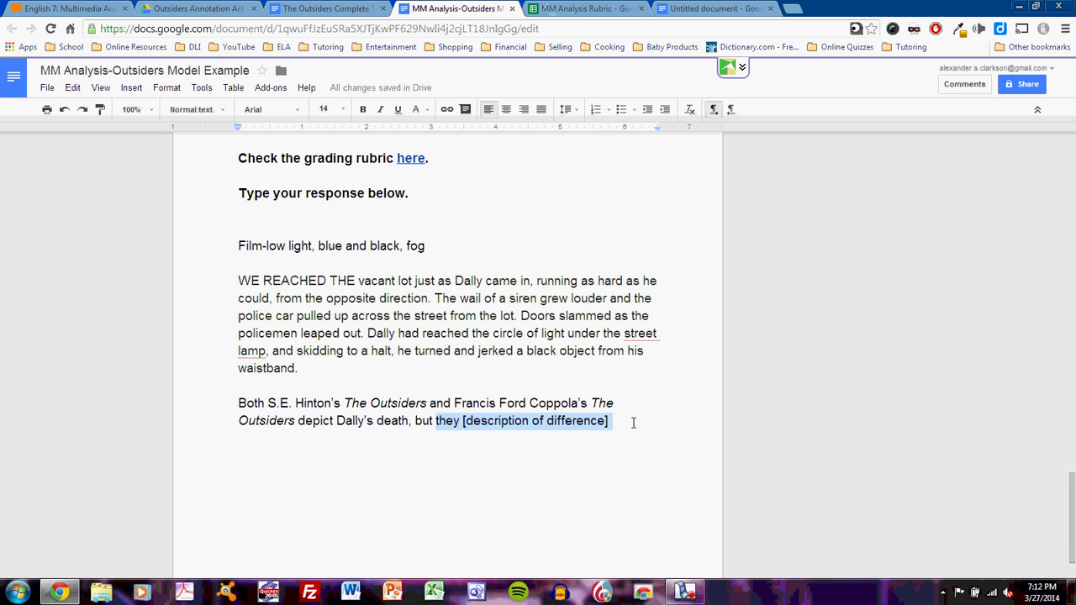
type("Coppo")
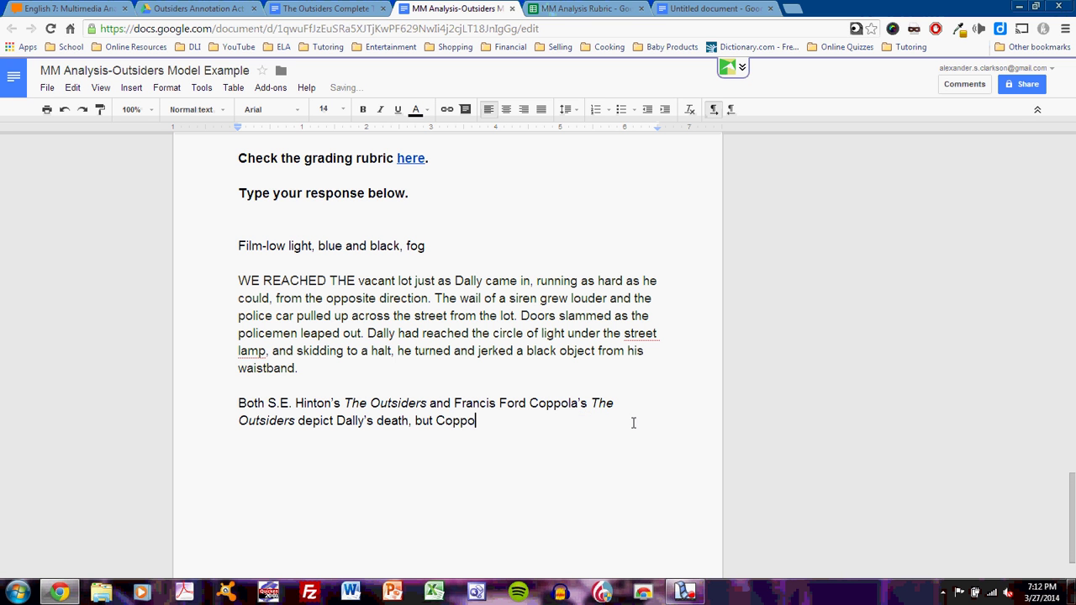
type("la's depicts it wi")
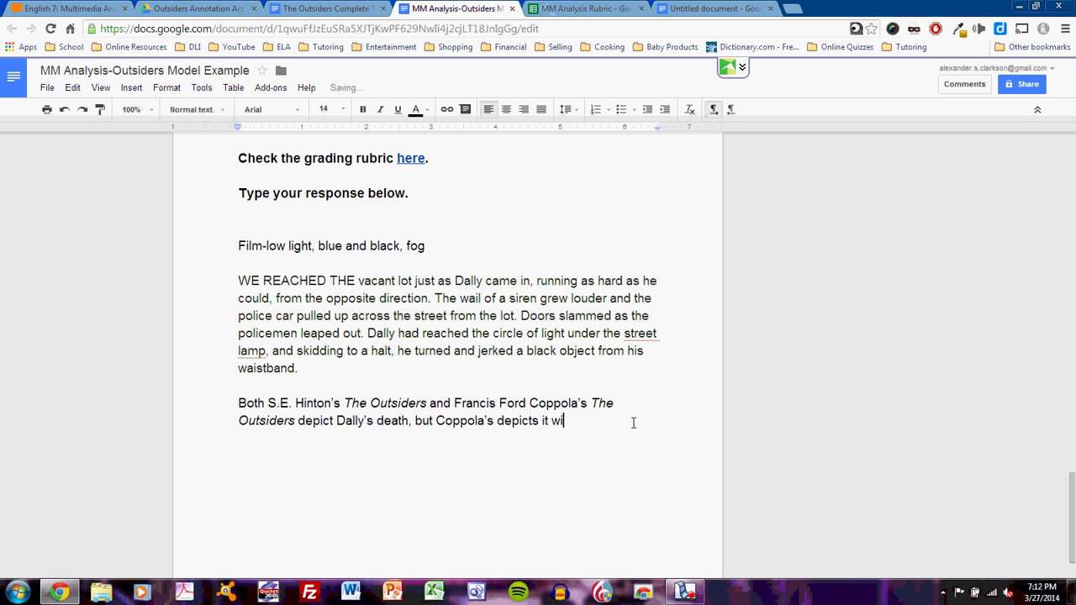
type("th more tragedy.")
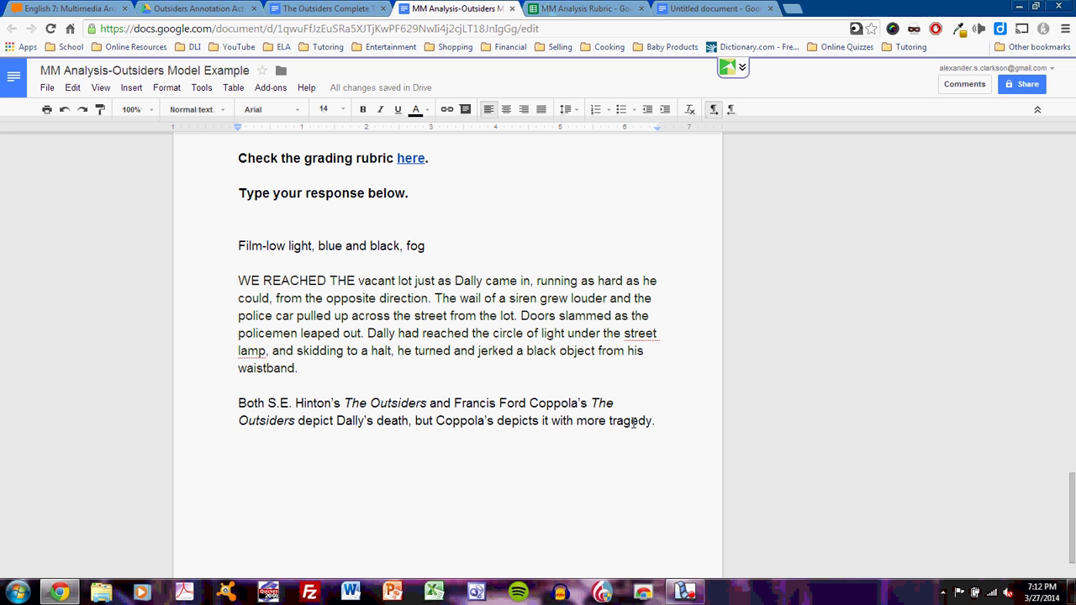
left_click(239, 403)
key("Tab")
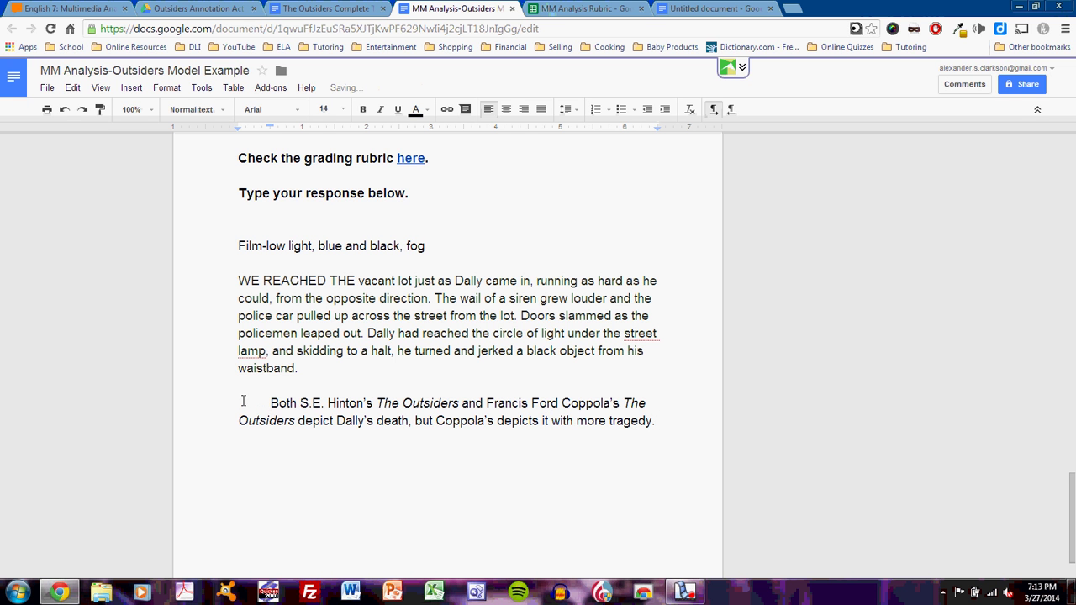
left_click(663, 421)
Step: Highlight "topic sentence" in the Writing Guidance format list in bright green
scroll(457, 407, "up", 2)
scroll(457, 407, "up", 10)
scroll(397, 452, "down", 3)
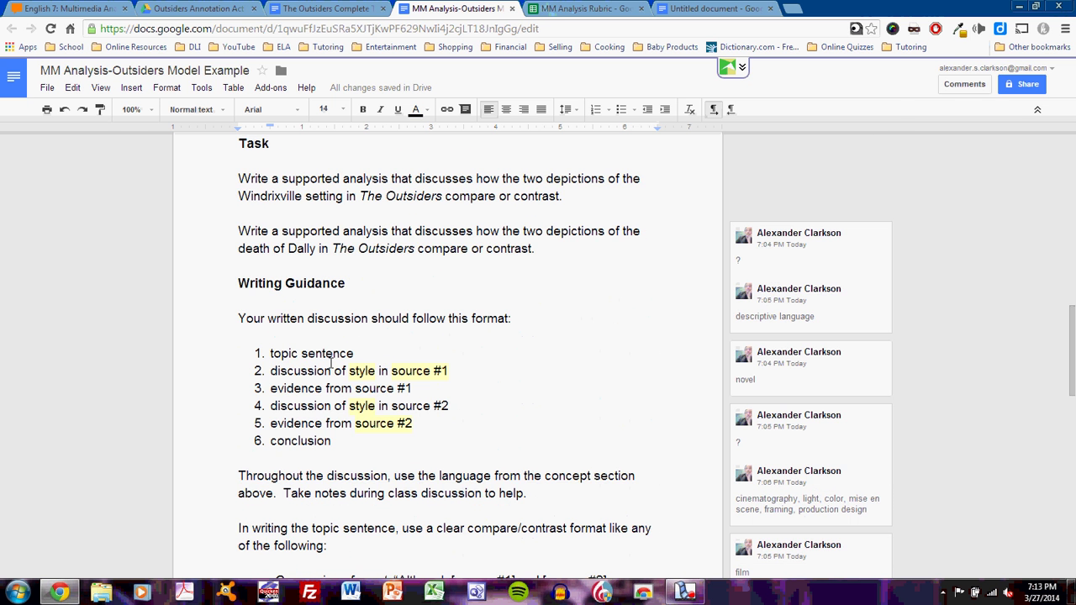
left_click_drag(361, 353, 200, 350)
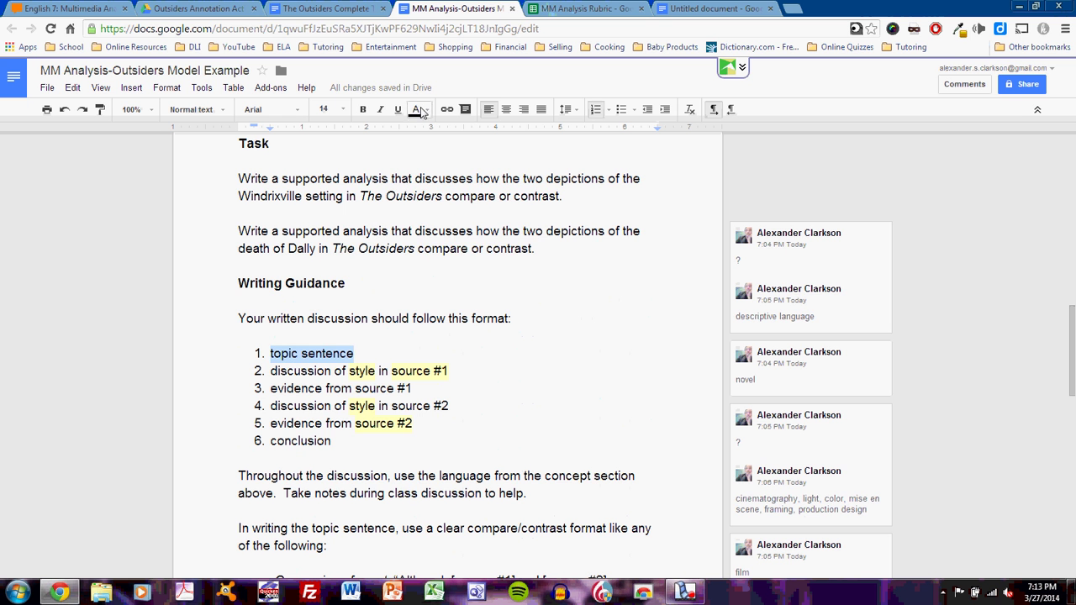
left_click(427, 111)
left_click(506, 134)
left_click(470, 191)
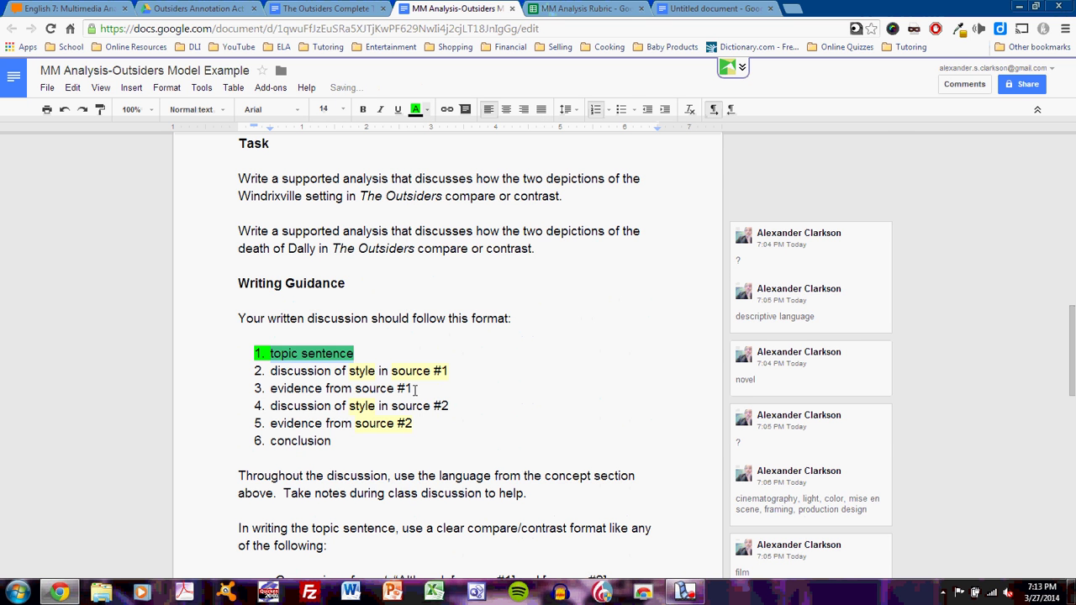
left_click(448, 374)
Step: Continue the response after the topic sentence with "Hinton describes the scene very simply. She adds little detail."
scroll(460, 377, "down", 3)
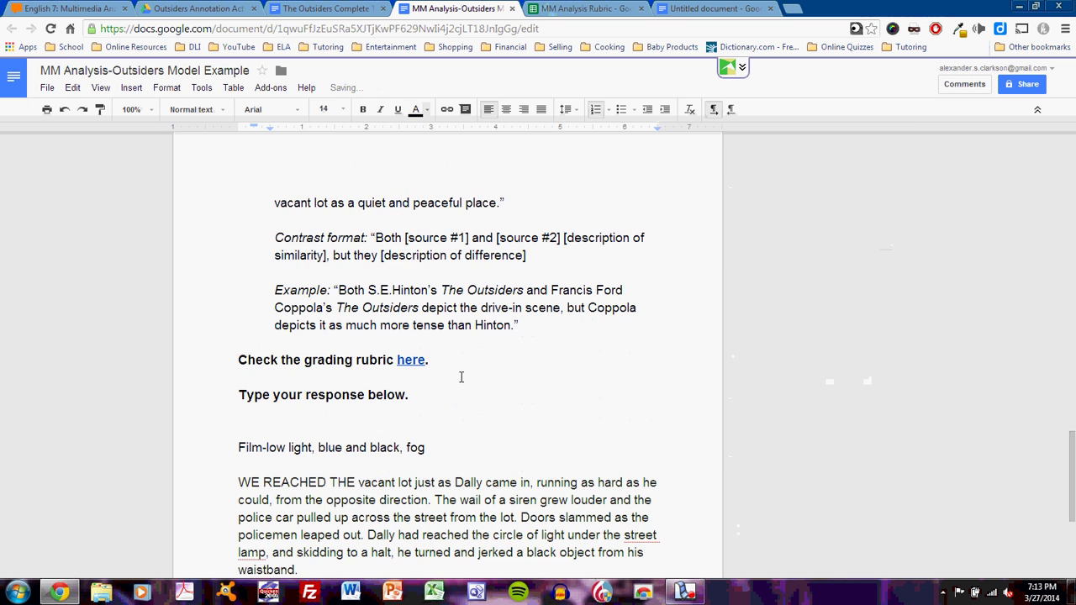
scroll(461, 377, "down", 2)
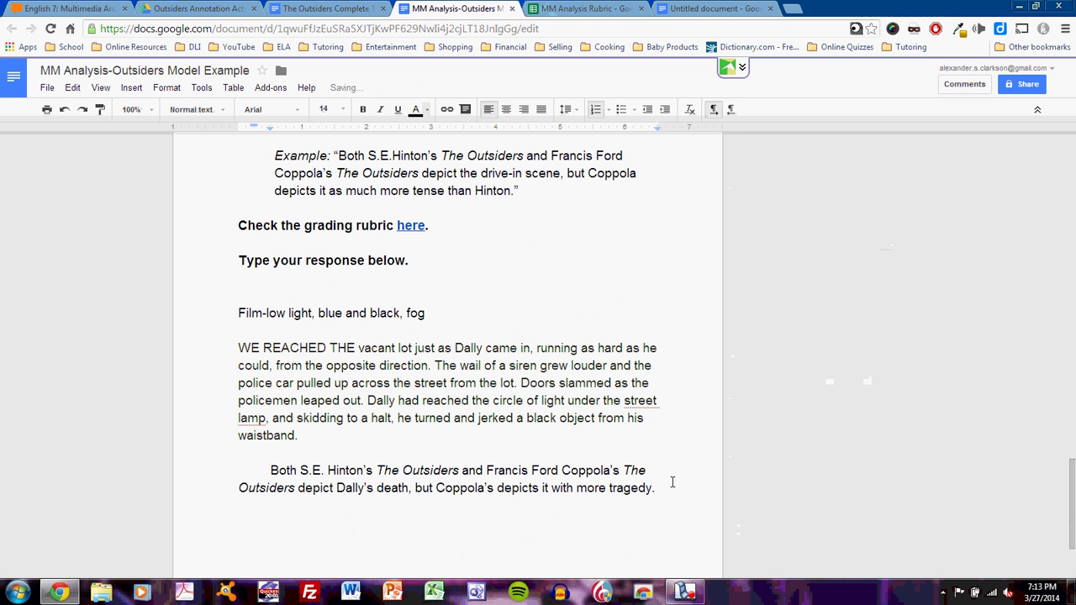
left_click(665, 489)
type("Hinto")
key("BackSpace")
type("n des")
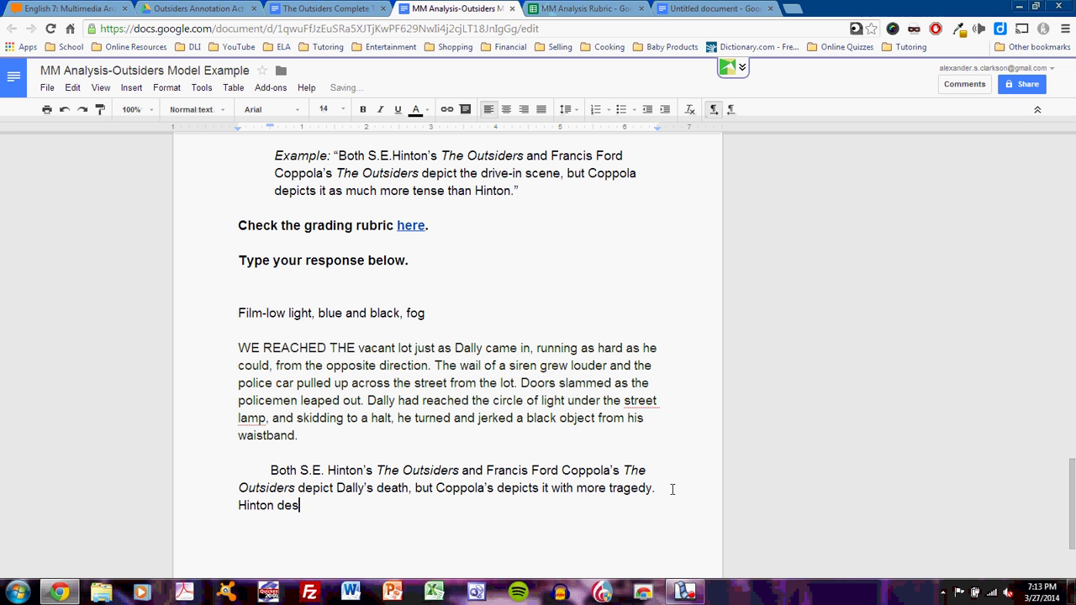
type("cribes the scene very si")
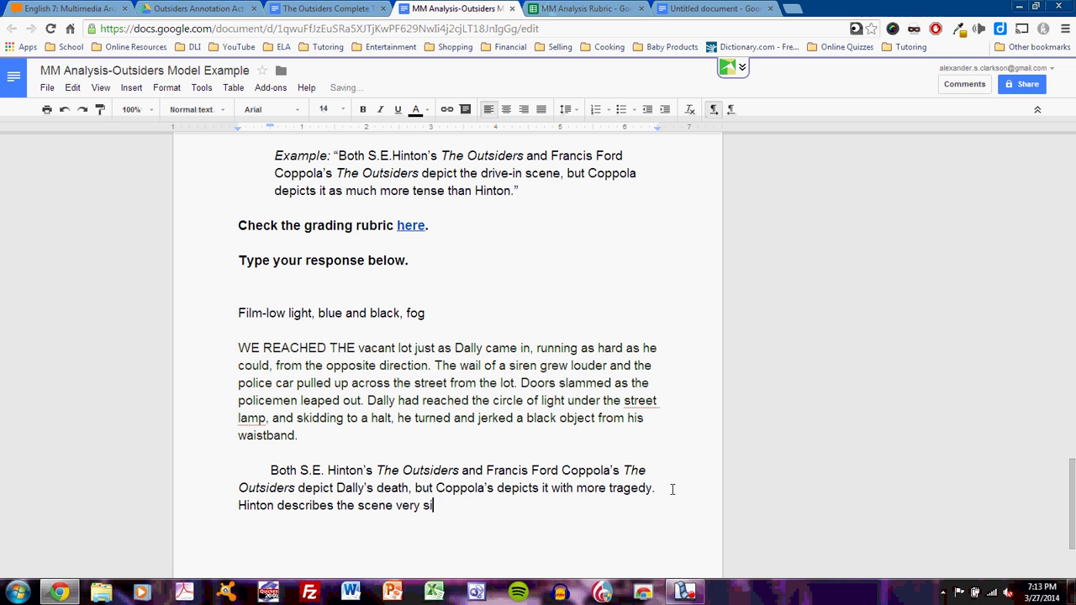
type("mply.  She adds little d")
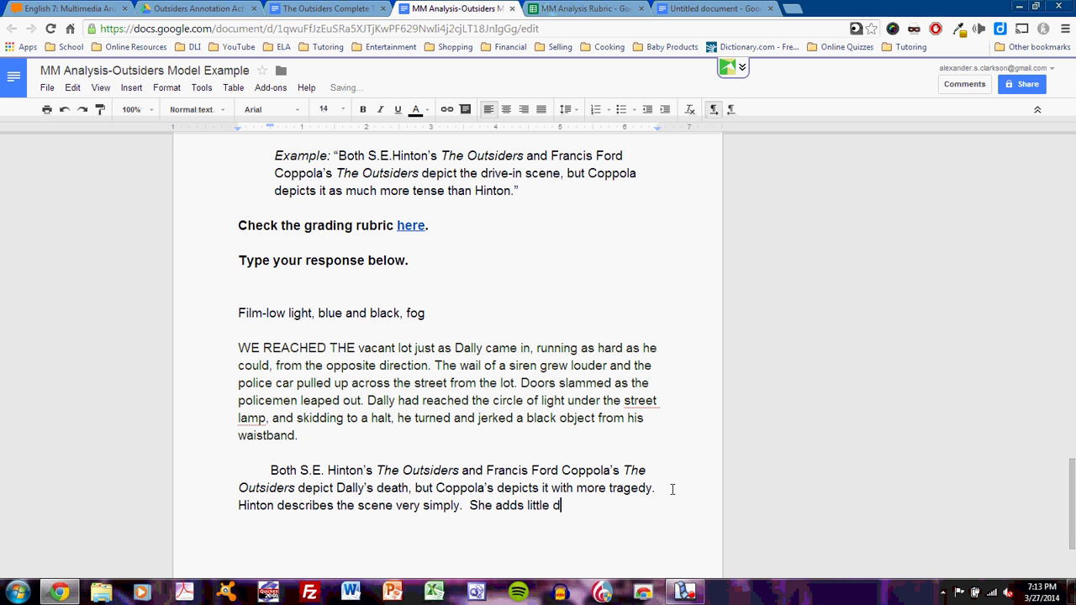
type("etail.")
Step: Add "For instance, she writes," followed by the novel passage from "The wail of a siren" to "waistband.", copied from above and enclosed in quotation marks
type("  For ins")
type("tanc")
type("e, she w")
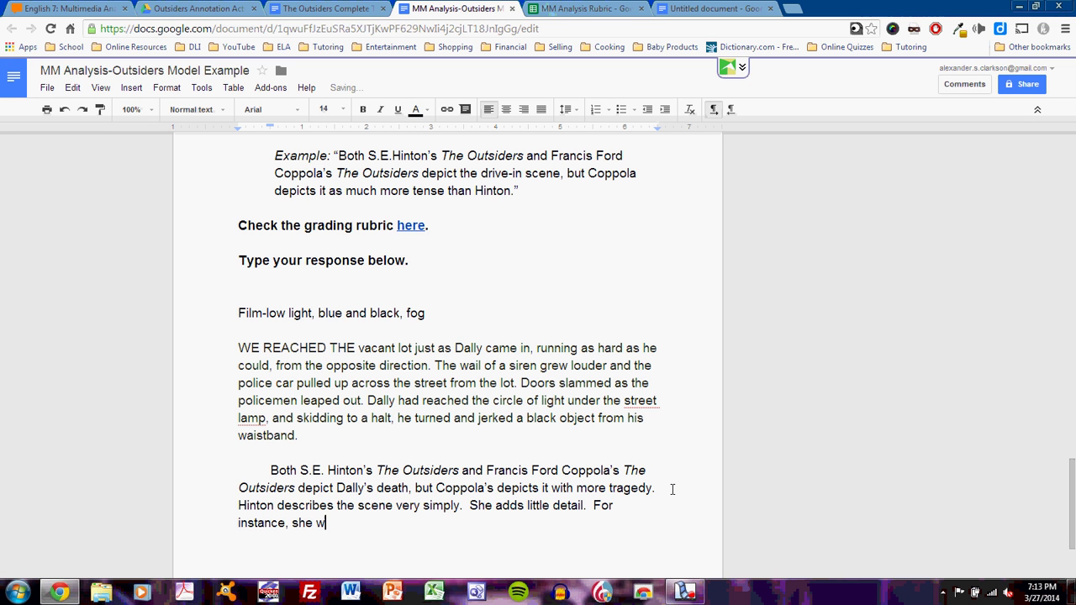
type("rites,")
left_click_drag(435, 365, 495, 435)
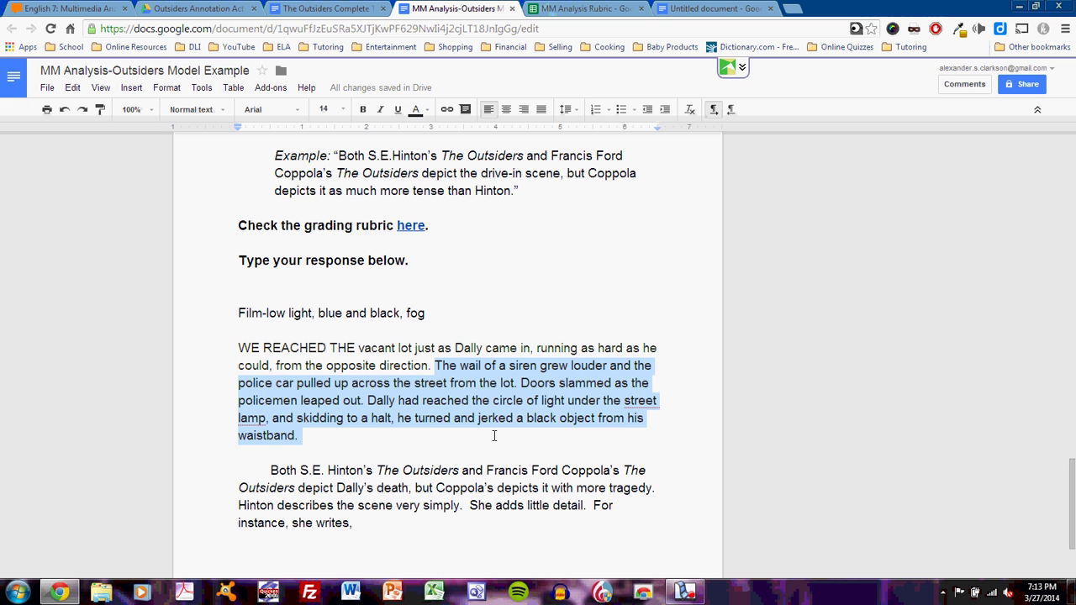
left_click(386, 523)
type("\"")
type("The wail of a siren grew louder and the police car pulled up across the street from the lot. Doors slammed as the policemen leaped out. Dally had reached the circle of light under the street lamp, and skidding to a halt, he turned and jerked a black object from his waistband.")
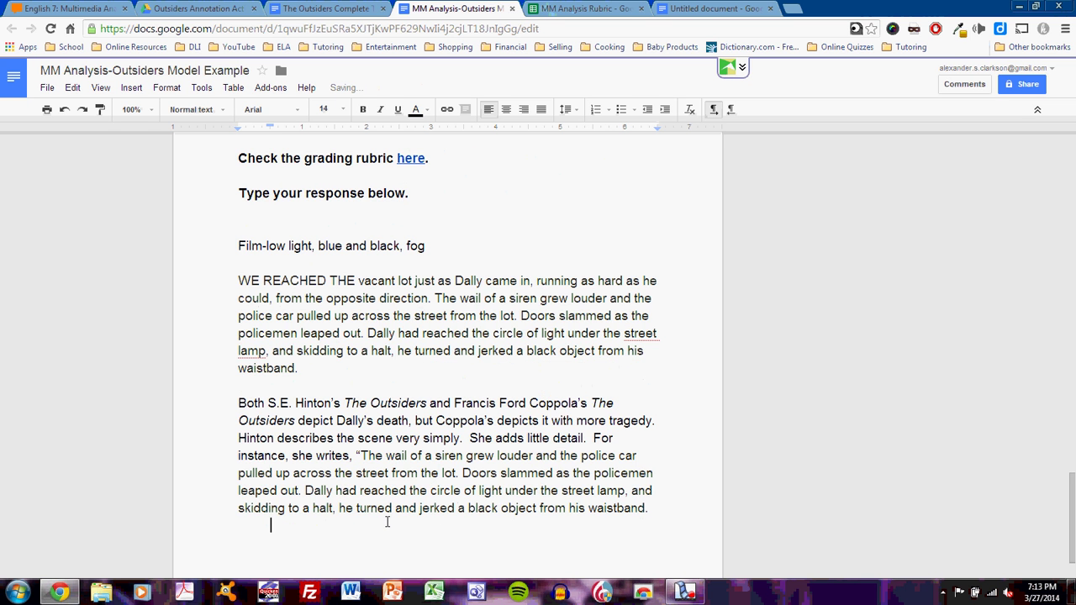
left_click(654, 507)
type("\"")
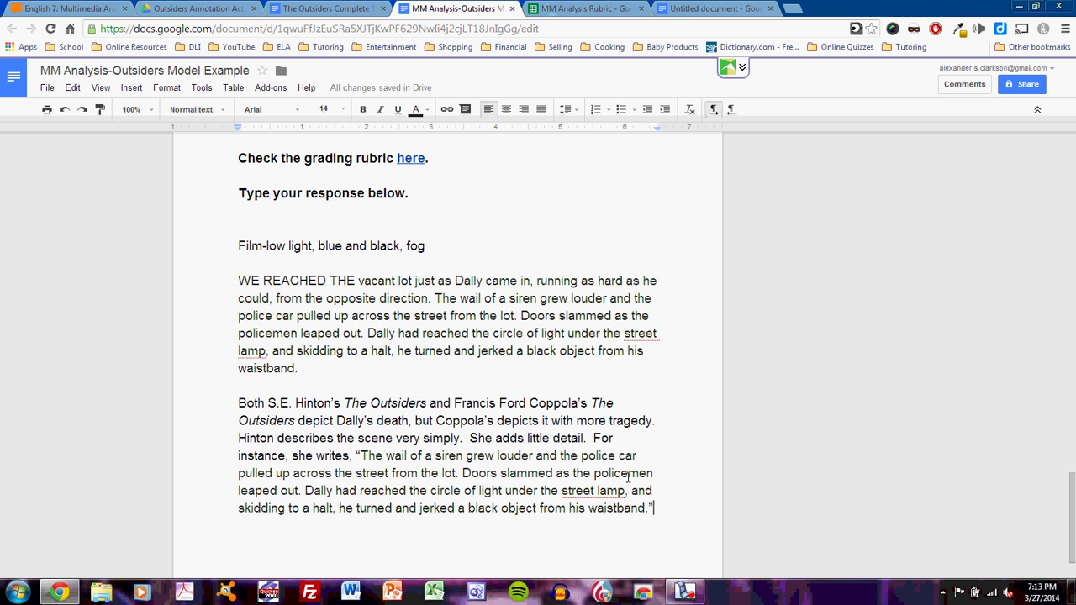
Step: Highlight format list items 2 and 3, "discussion of style in source #1" and "evidence from source #1", in bright green
scroll(611, 340, "up", 10)
scroll(611, 340, "up", 1)
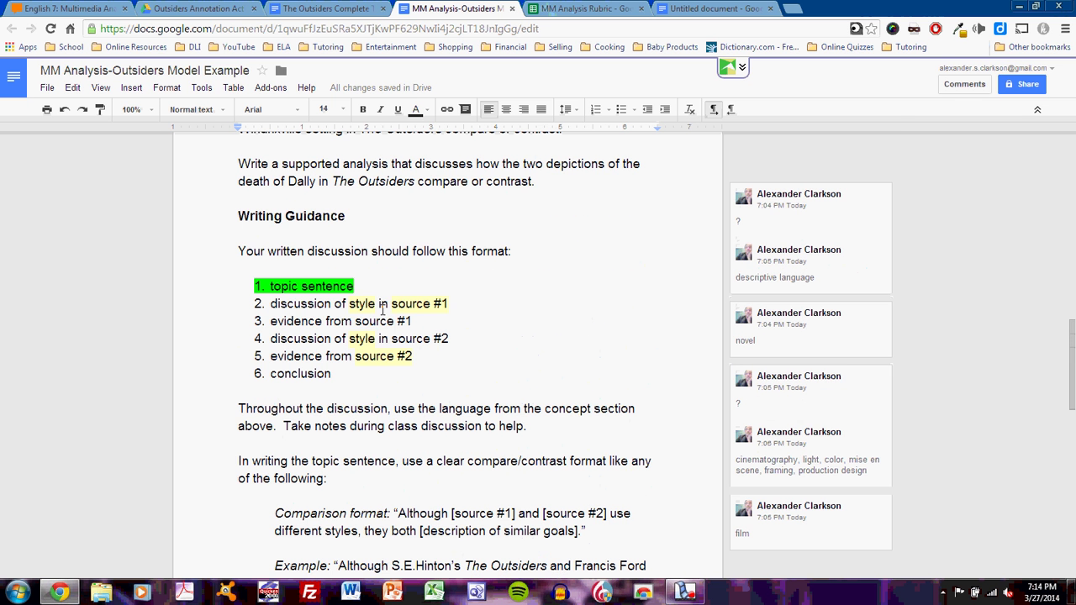
left_click_drag(479, 301, 261, 303)
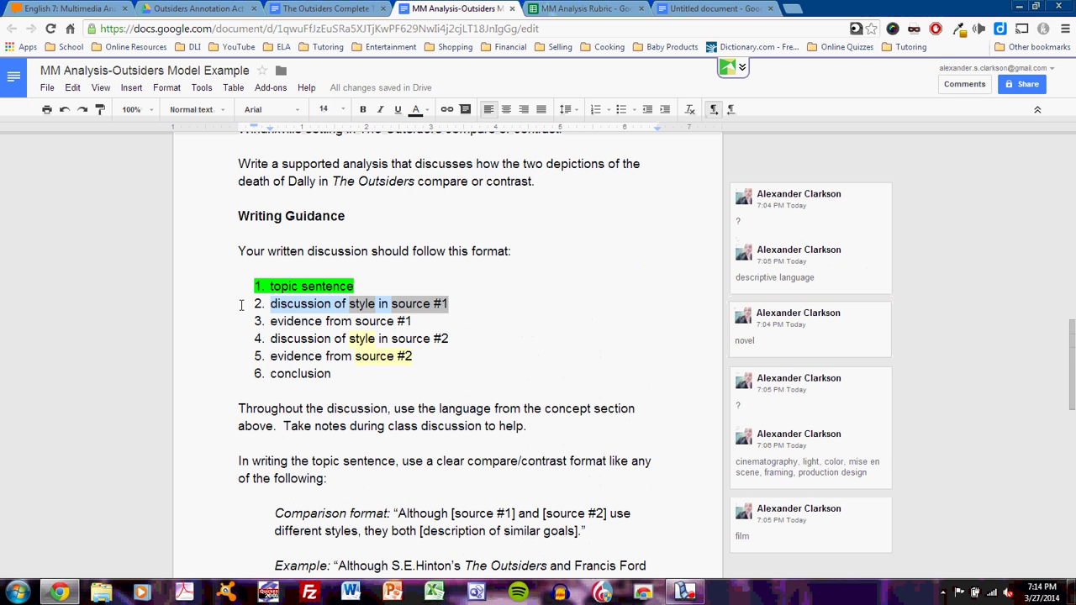
left_click(417, 110)
left_click(470, 191)
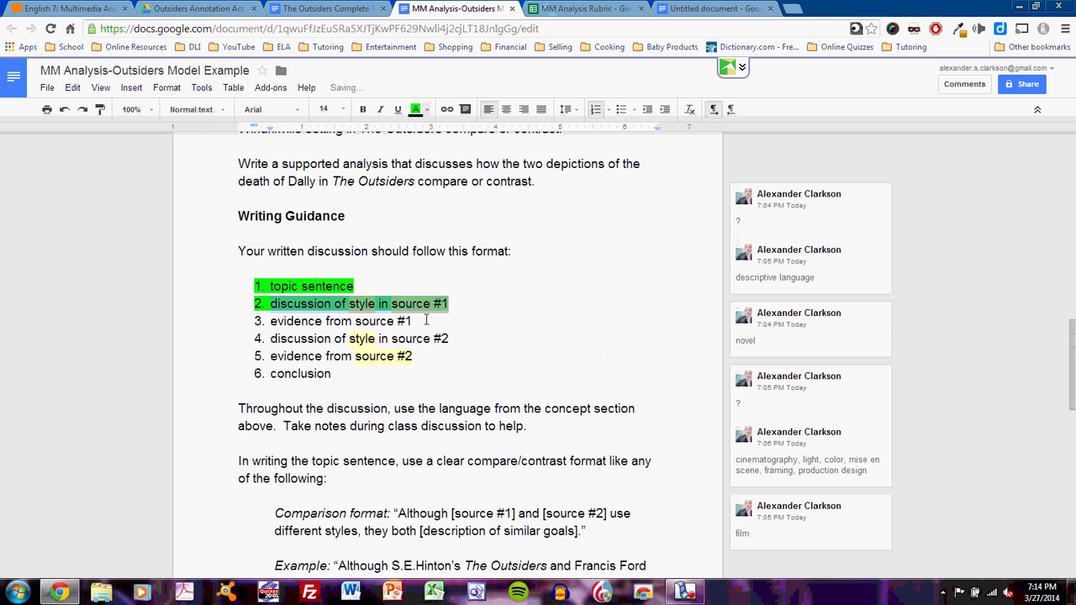
left_click_drag(425, 320, 264, 321)
left_click(417, 110)
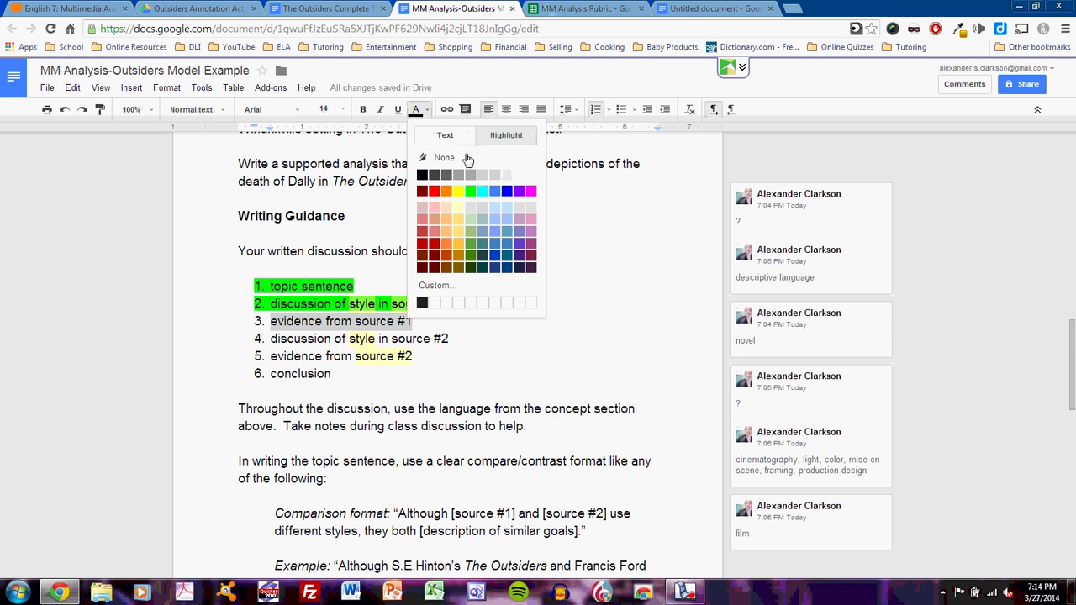
left_click(469, 191)
left_click(528, 380)
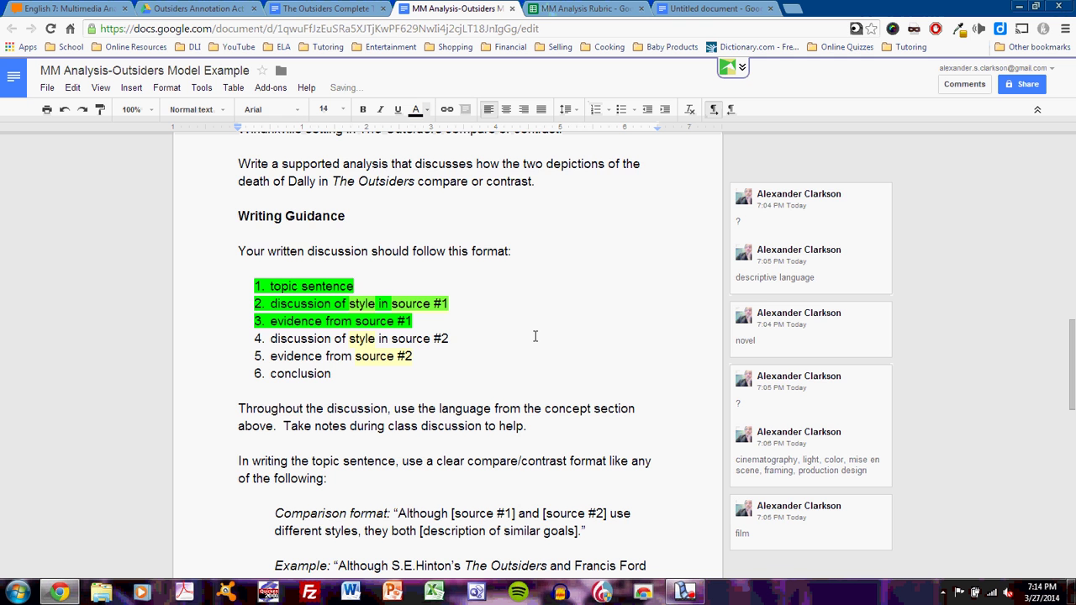
Step: Set the text color of the whole response paragraph, including the pasted quotation, to black
scroll(535, 336, "down", 9)
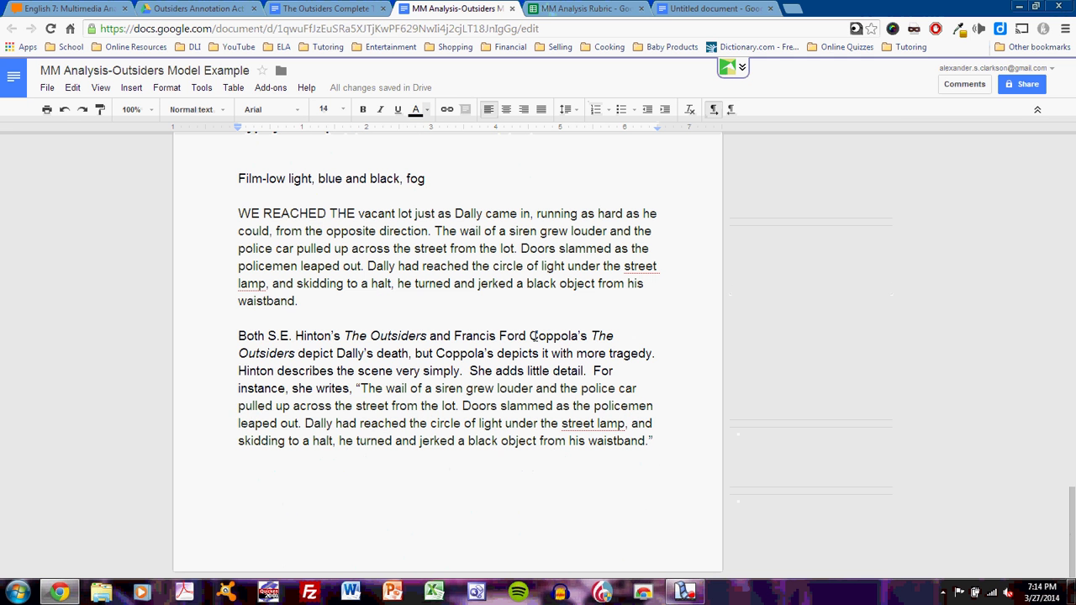
left_click_drag(668, 444, 186, 323)
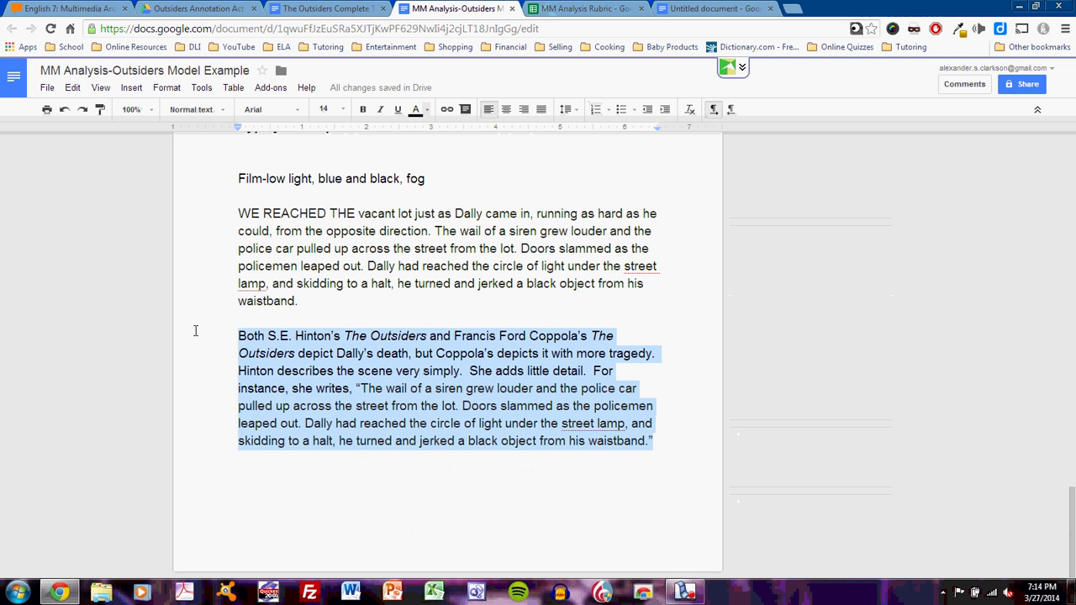
left_click(417, 110)
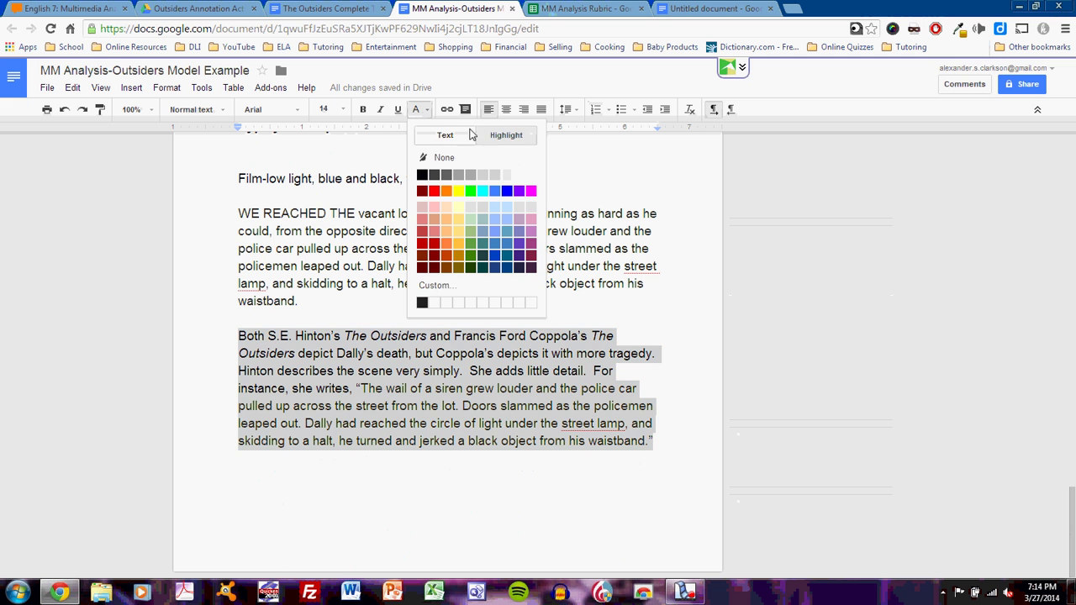
left_click(445, 136)
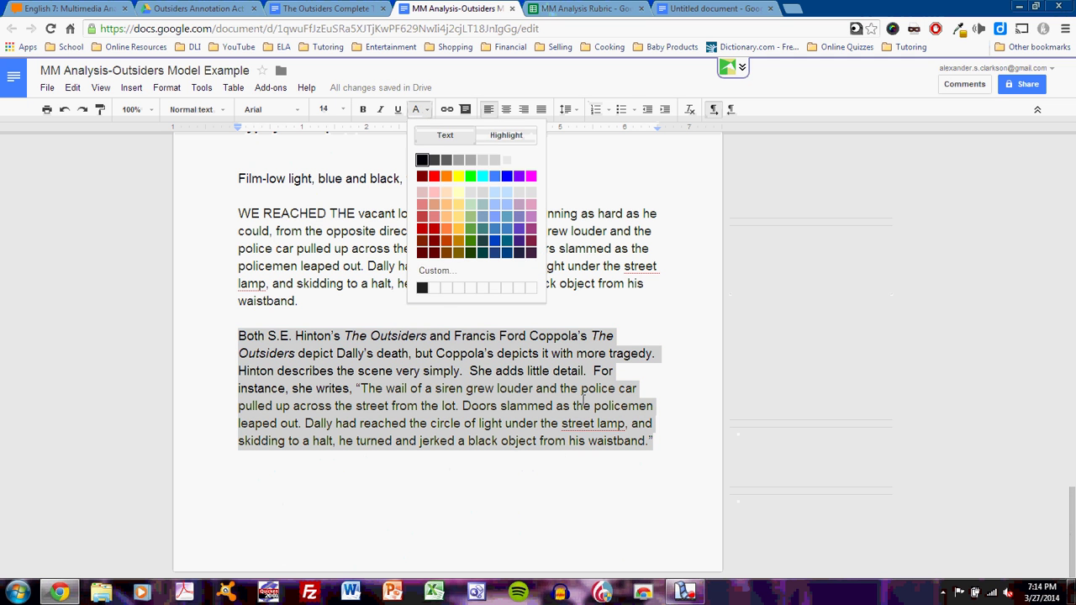
left_click(422, 160)
Step: Start the film discussion after the quotation with "Coppla does more than this. He uses"
left_click(656, 441)
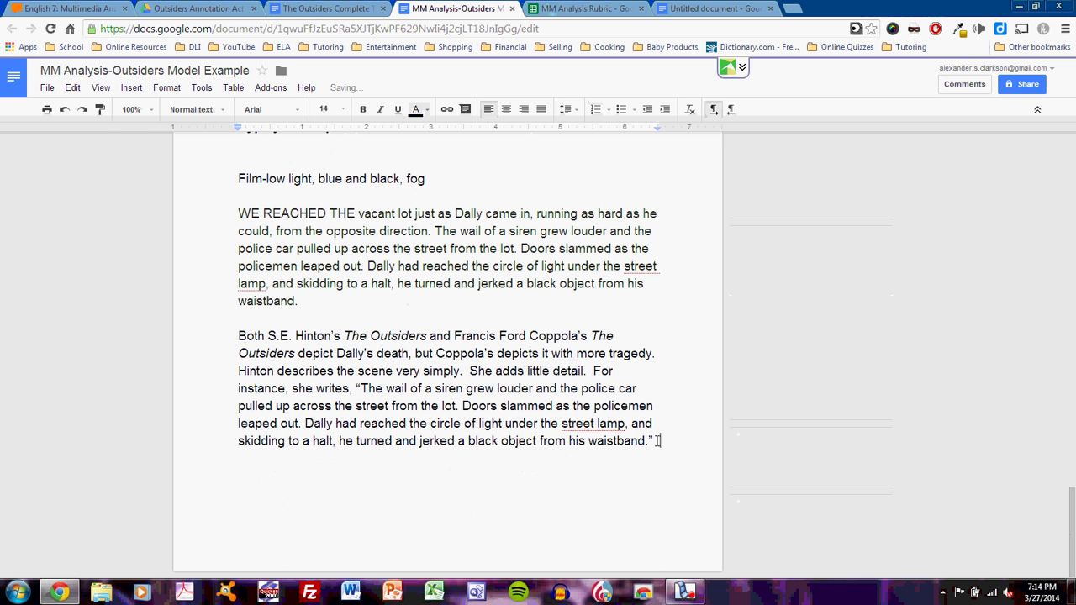
key("Return")
type("On")
key("BackSpace")
key("BackSpace")
key("BackSpace")
type("Coppla does m")
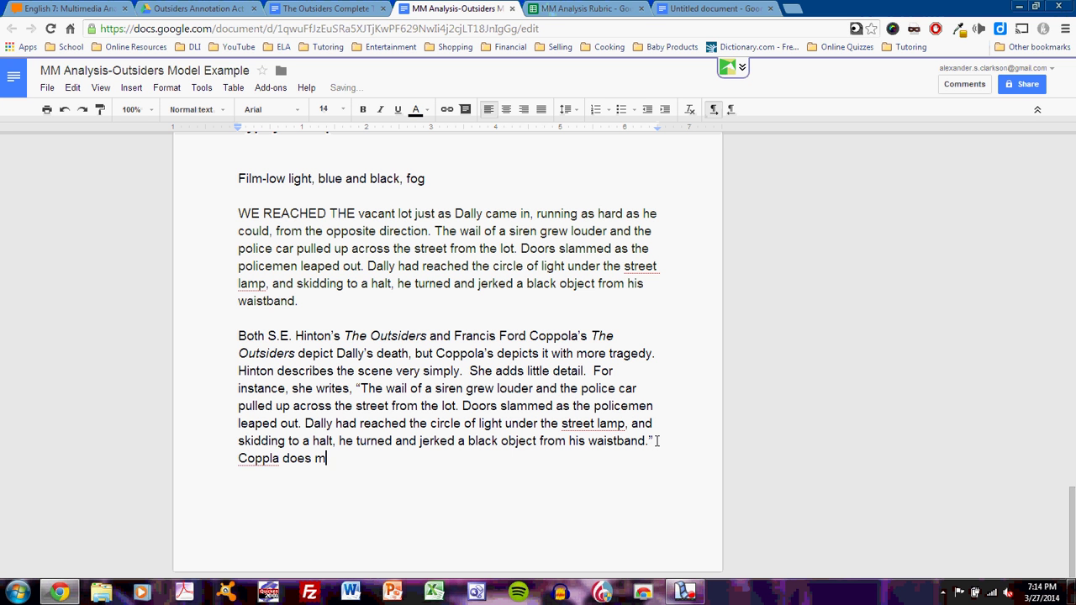
type("ore than this.  He uses")
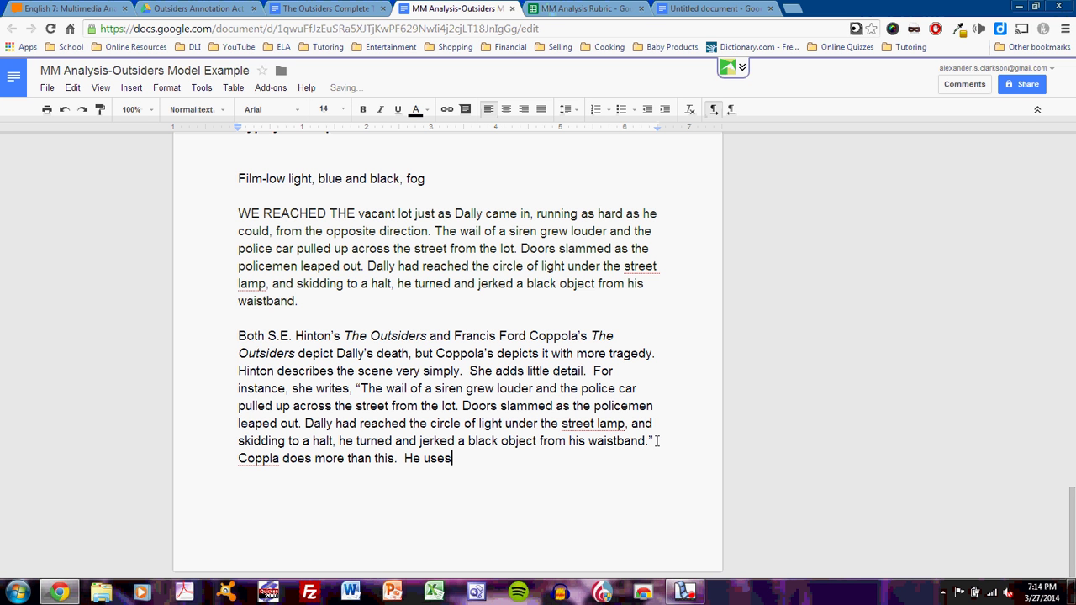
Step: Complete the film style sentence with "low light, blue and black colors, and fog to intensify the tragedy of the scene."
type(" low light, blu and")
key("BackSpace")
key("BackSpace")
key("BackSpace")
key("BackSpace")
type("ue and black")
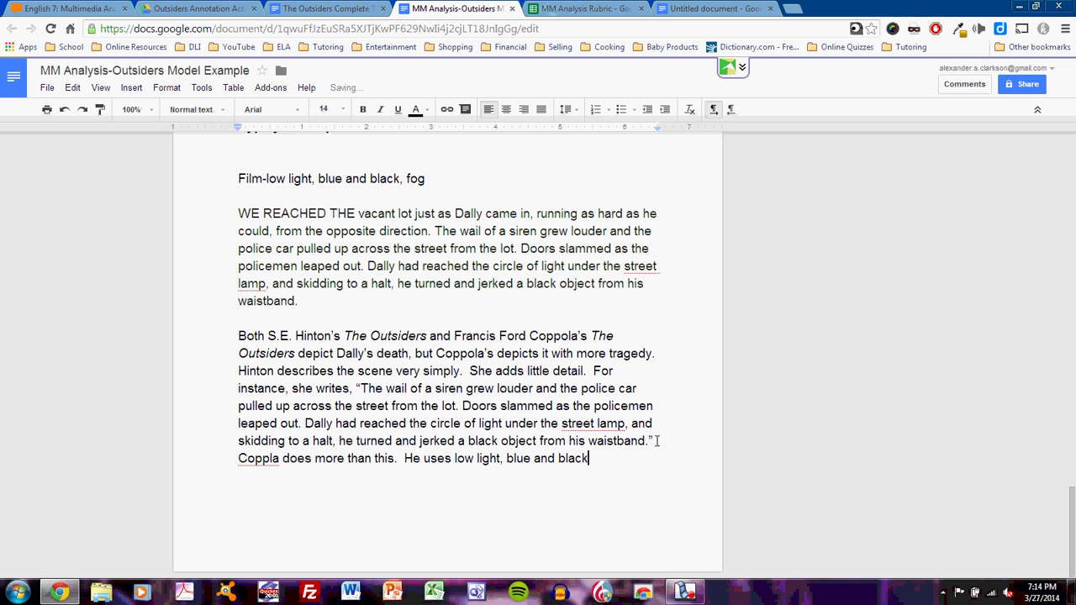
type(" colors, and ")
type("fog")
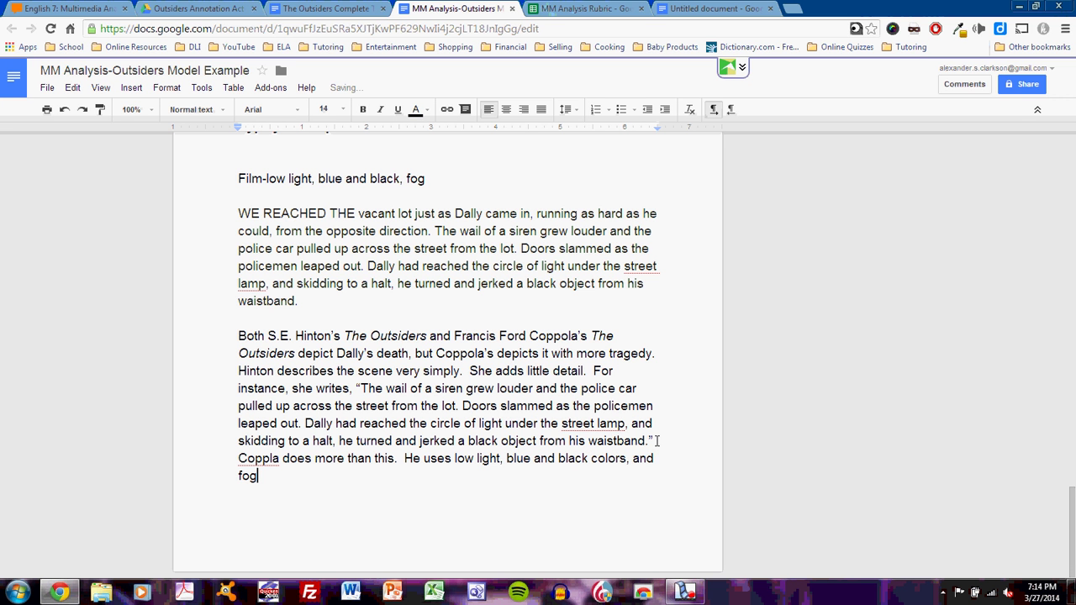
type(" to intensify the traged")
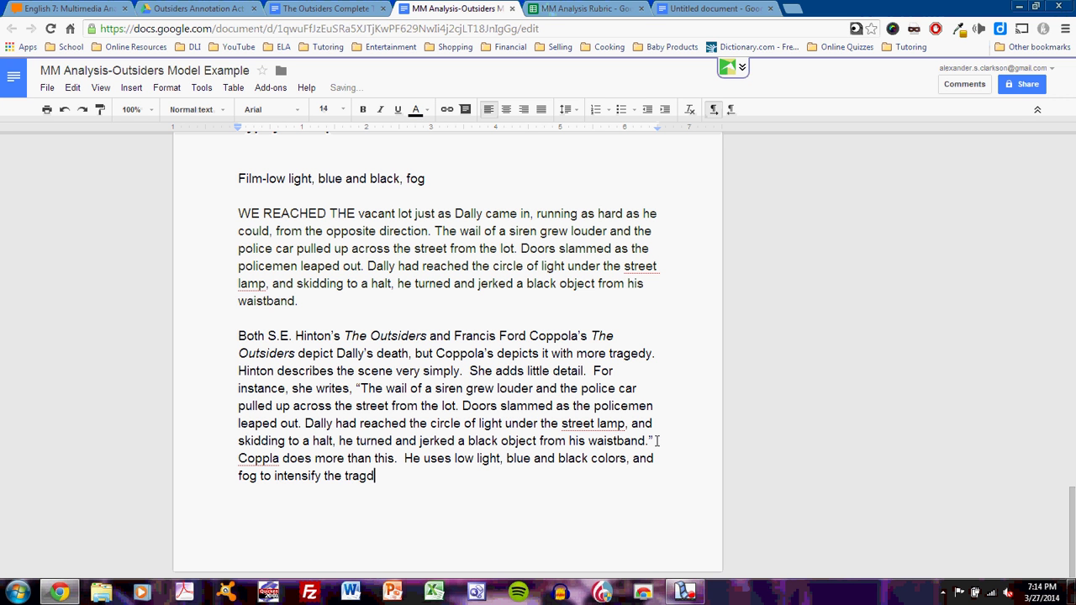
key("BackSpace")
type("edy of the scene.  As")
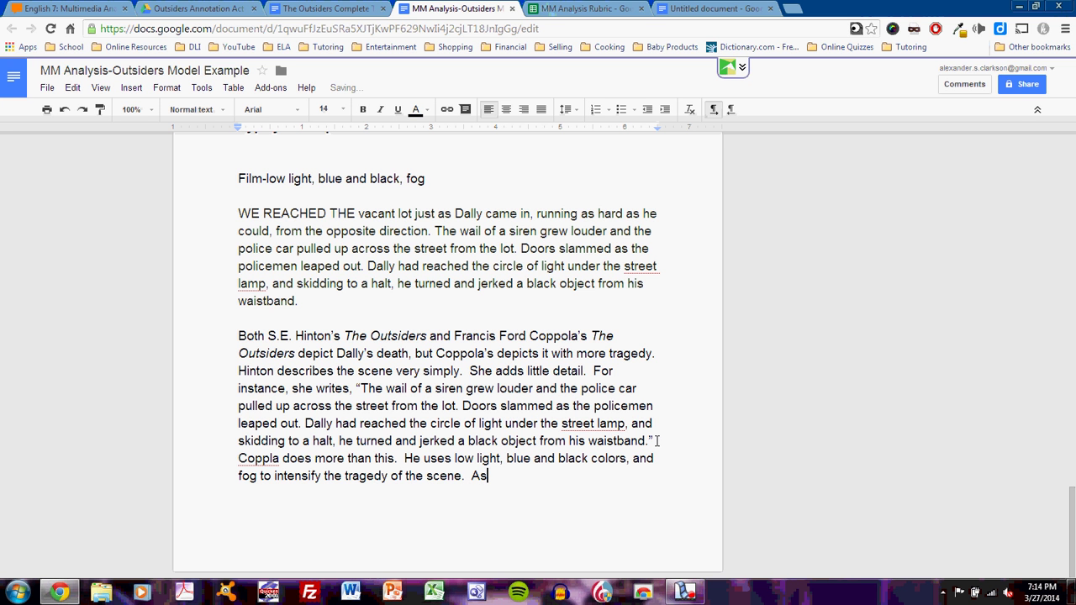
Step: Continue the film evidence sentence with "Ponyboy and his friends run to Dally, the viewer can barely see them through"
type(" Ponyboy and his f")
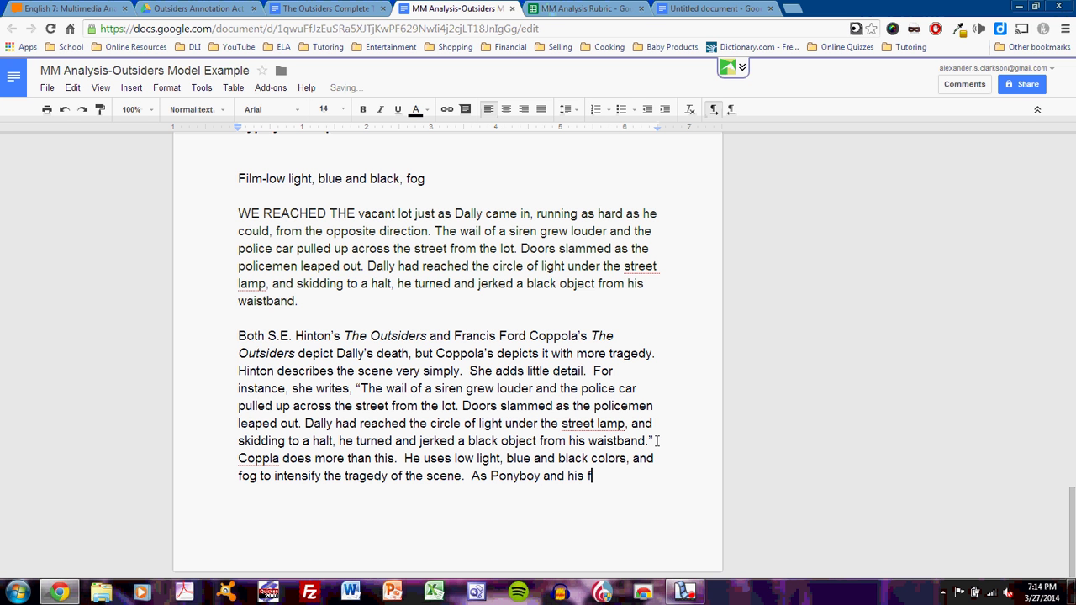
type("riends r")
type("un to")
type(" Dally, ")
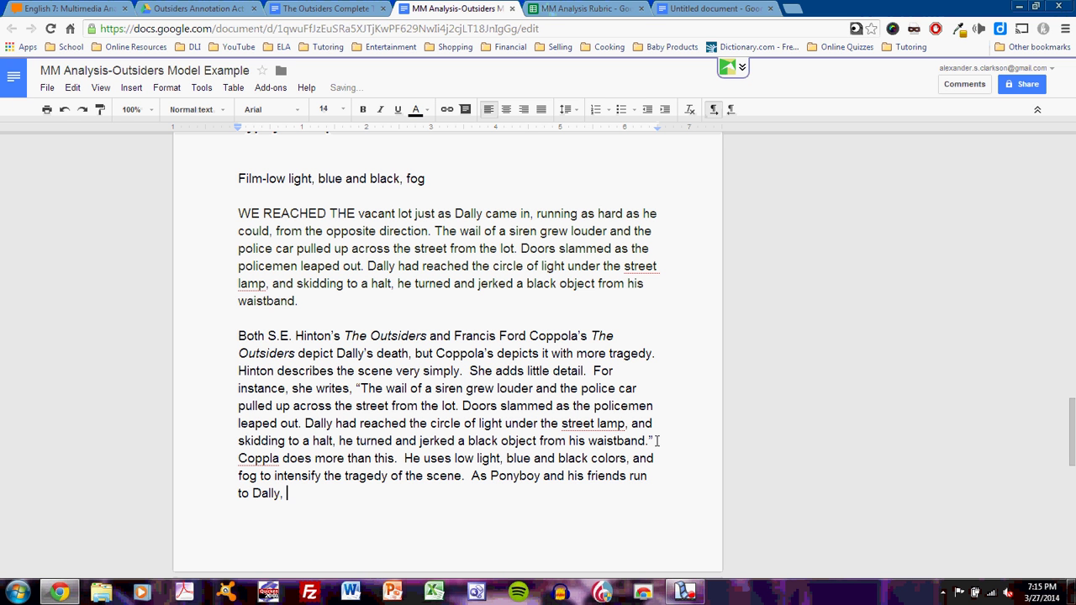
type("the viewer can bae")
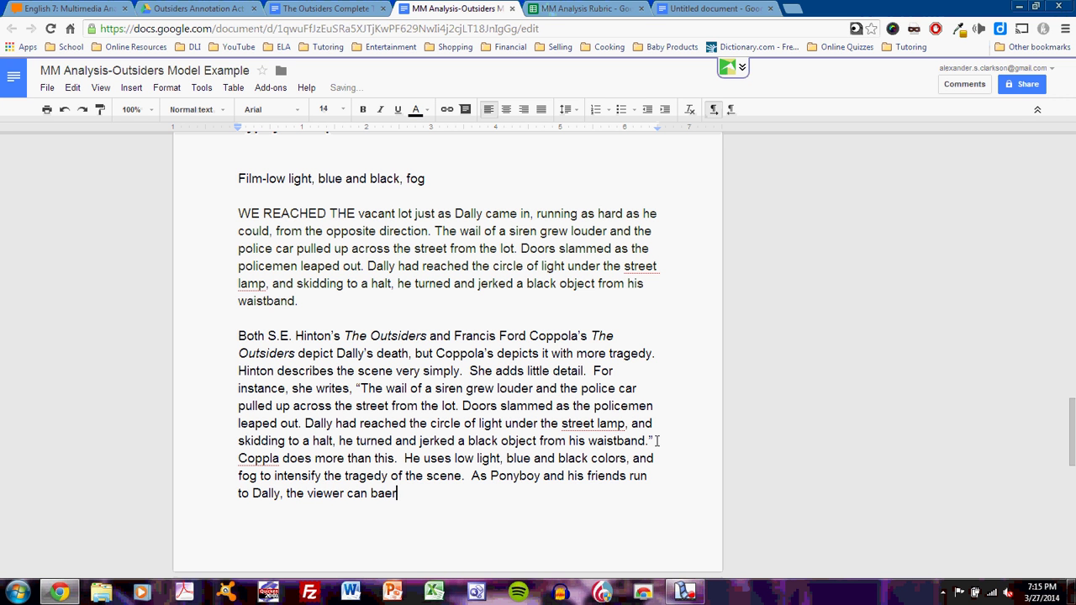
key("BackSpace")
type("rely see them through ")
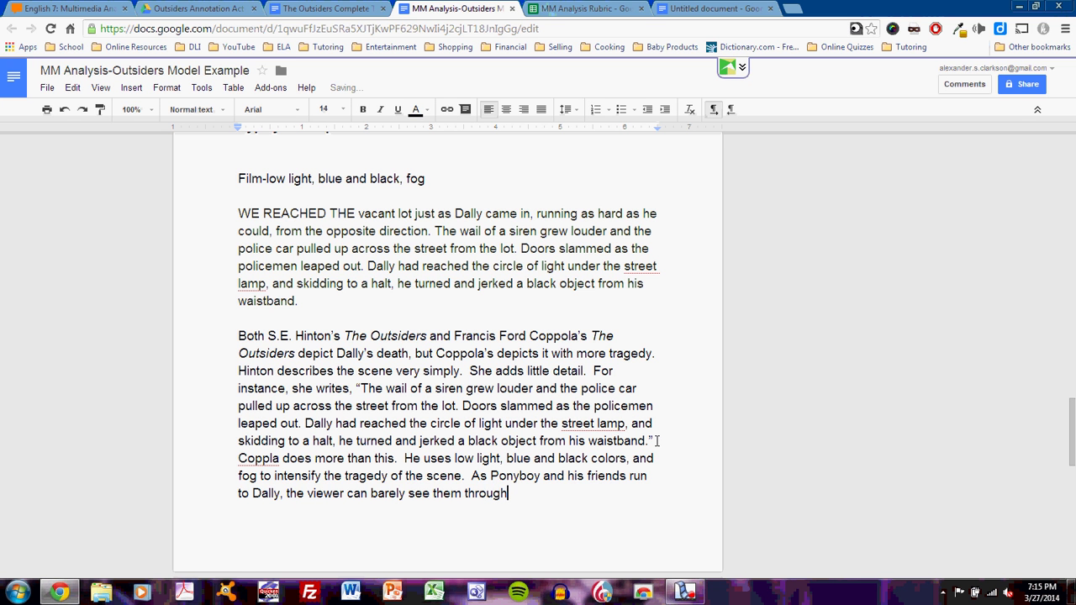
Step: End the film evidence with "the fog." and add "The low light and fog make the scene darker and sadder."
type("the fog.  The low light and")
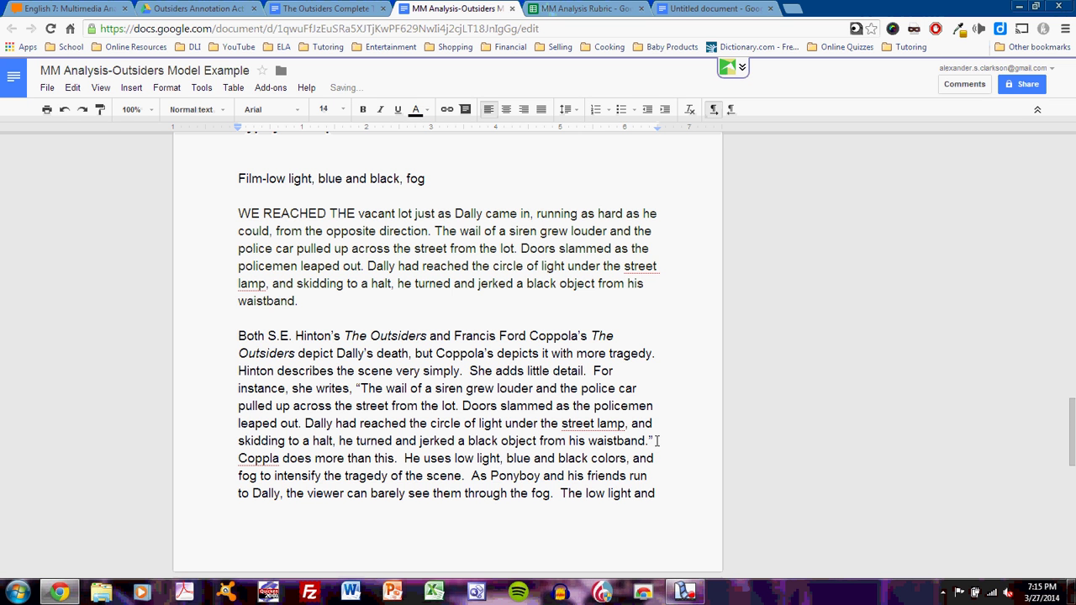
type(" fog make the scene darker")
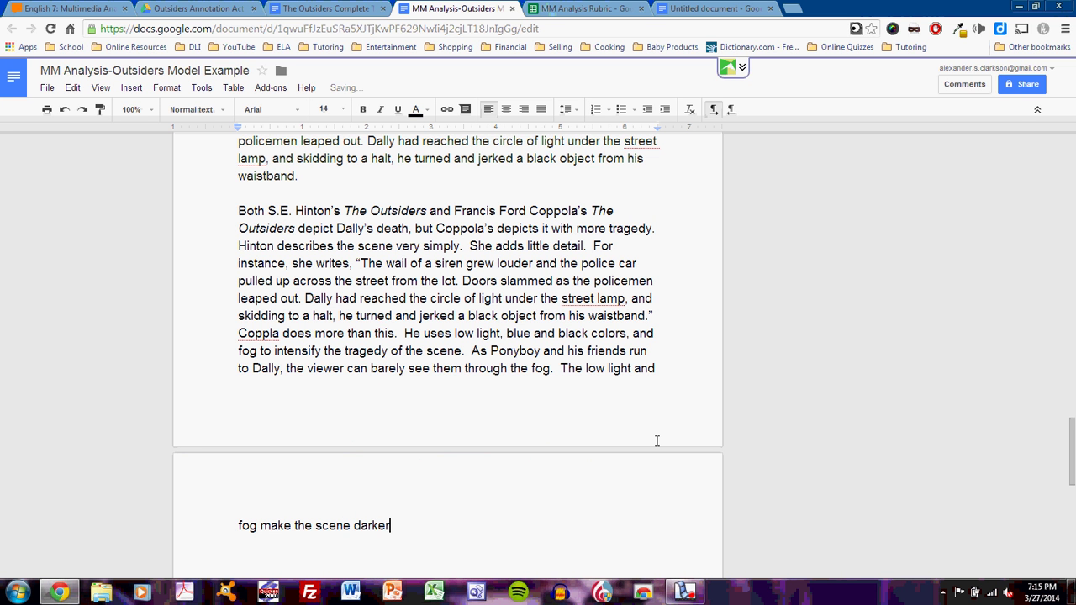
type(" and ")
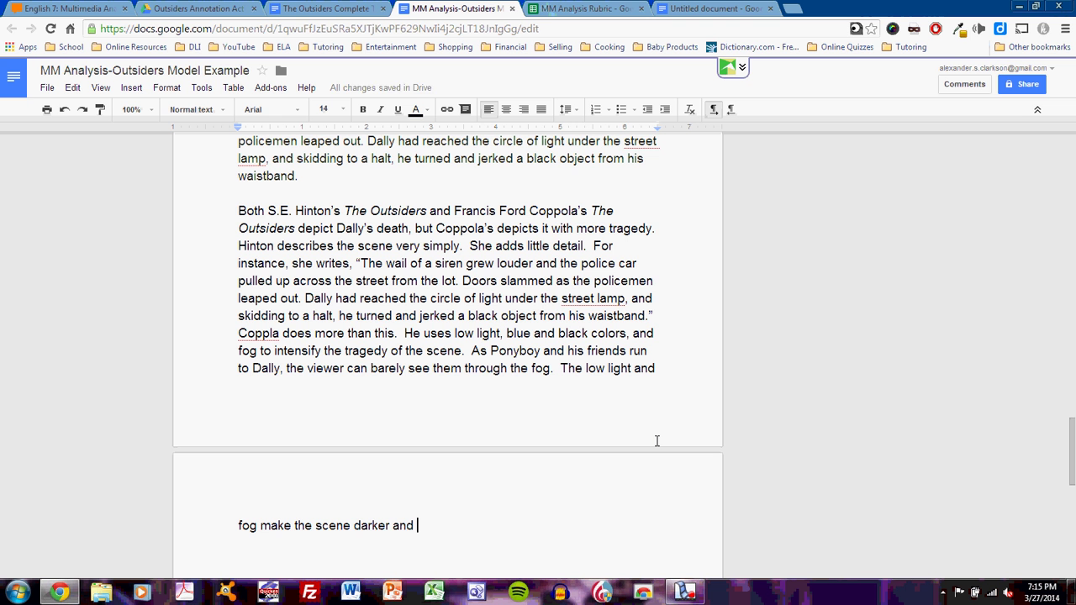
type("sadder.")
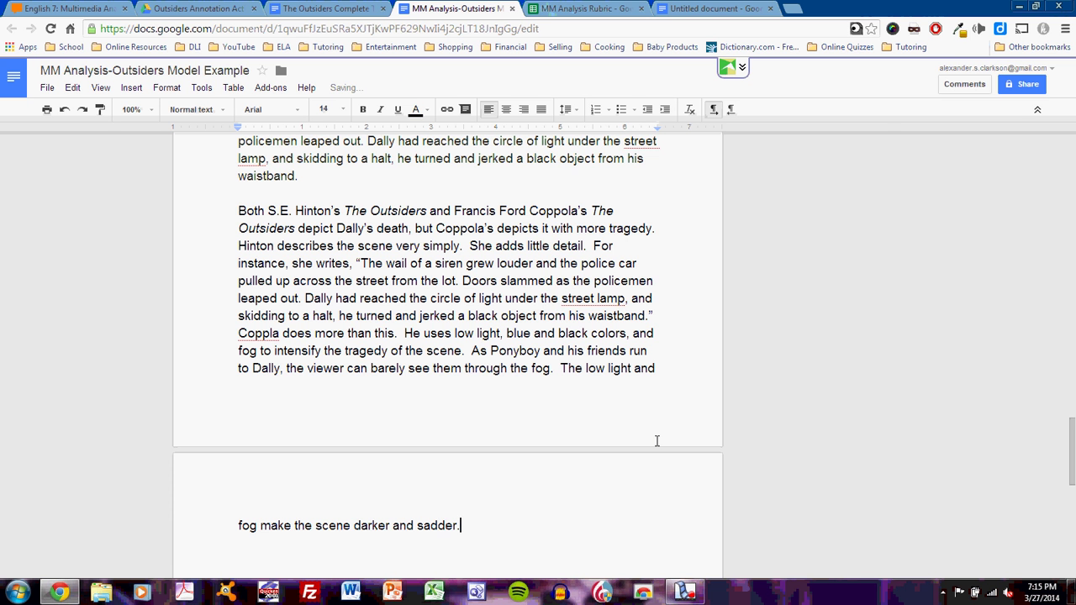
Step: Highlight format list items 4 and 5, "discussion of style in source #2" and "evidence from source #2", in bright green
scroll(658, 440, "up", 15)
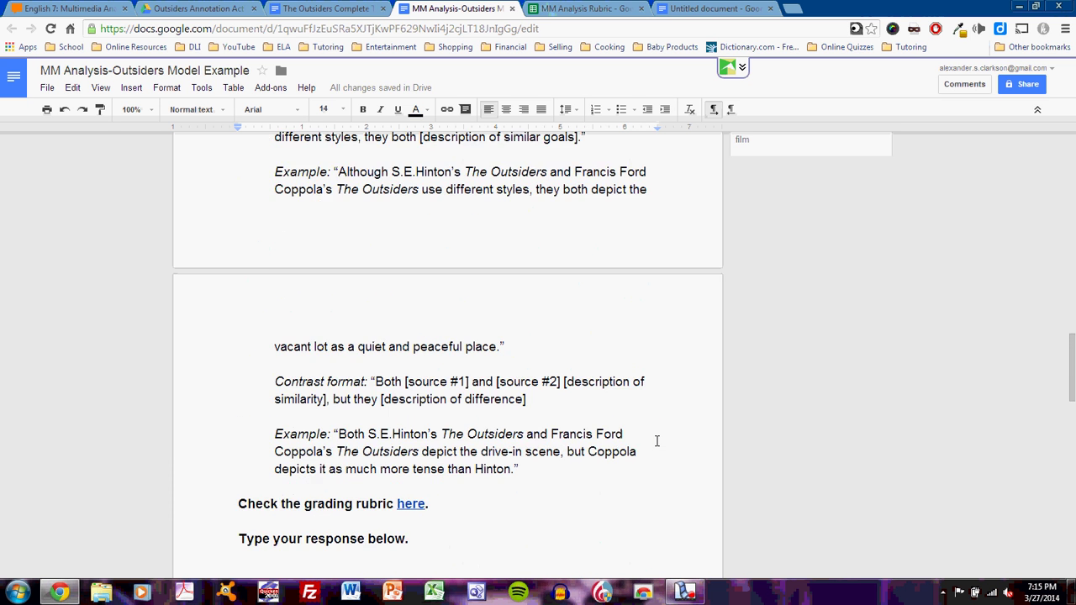
left_click_drag(449, 303, 271, 282)
left_click(424, 110)
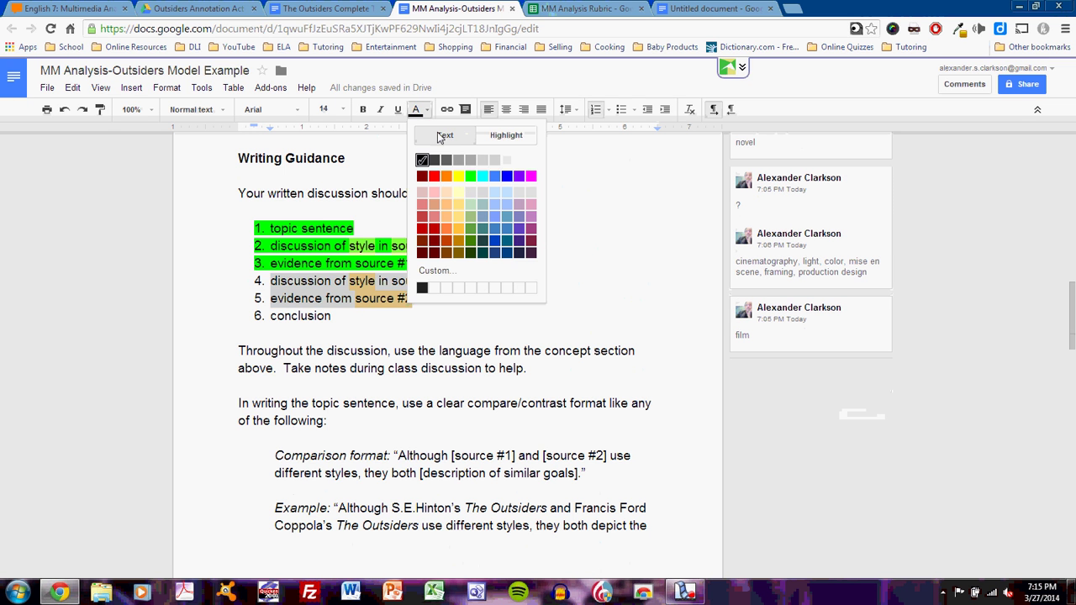
left_click(473, 182)
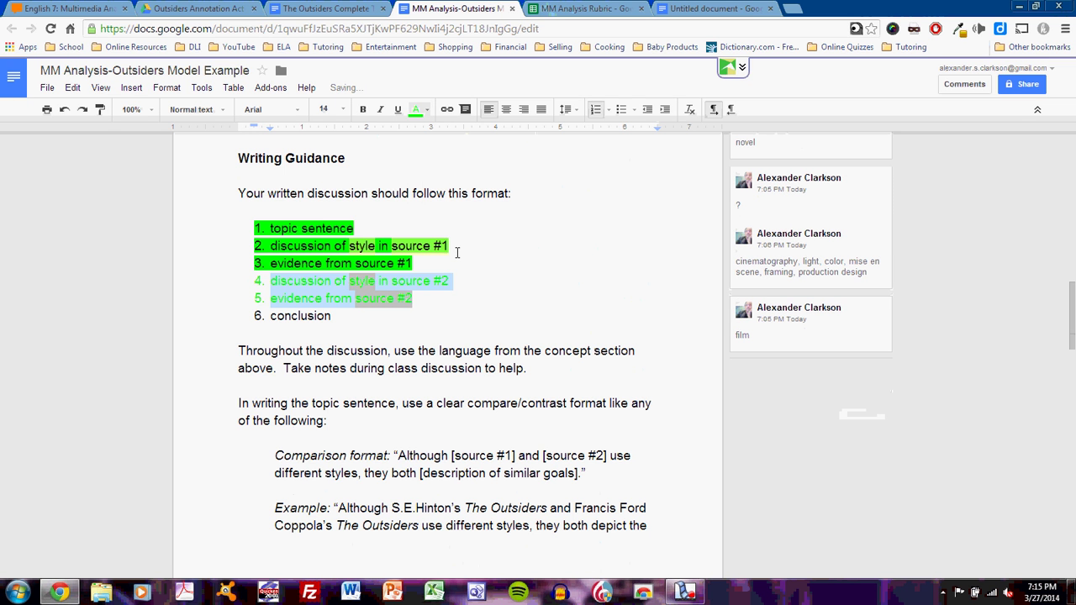
key("ctrl+z")
left_click(418, 110)
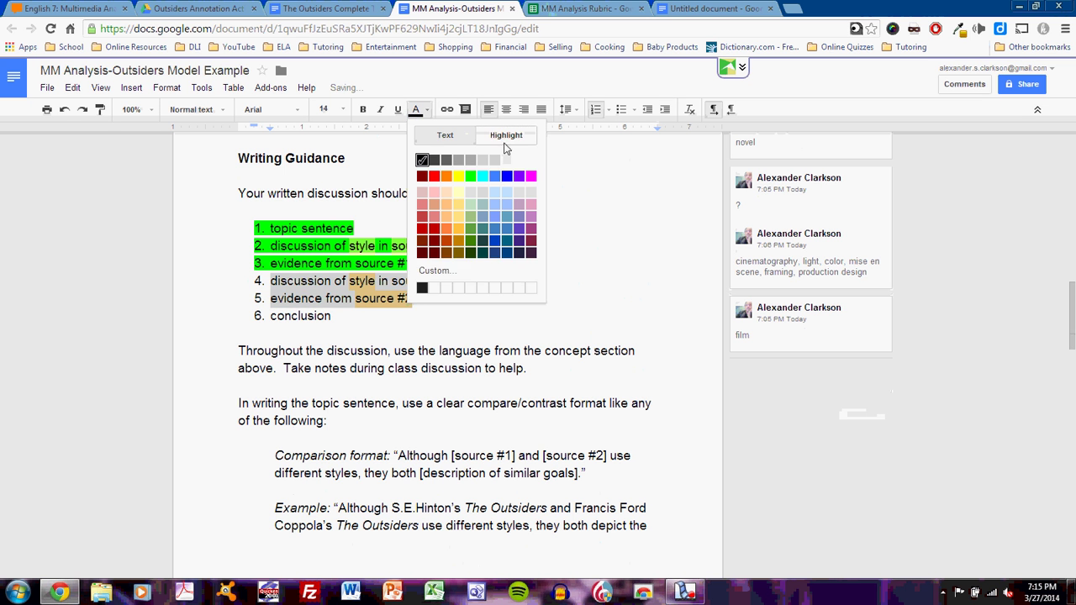
left_click(506, 136)
left_click(470, 190)
Step: Start the conclusion at the end of the response with "This tragedy does not exist with the"
scroll(511, 354, "down", 15)
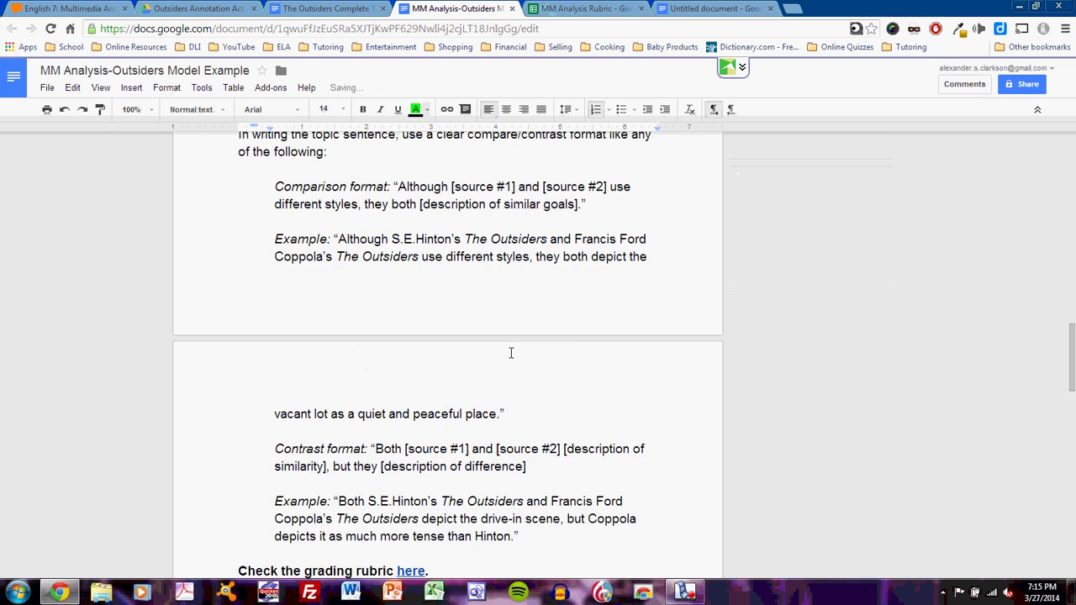
scroll(683, 512, "down", 4)
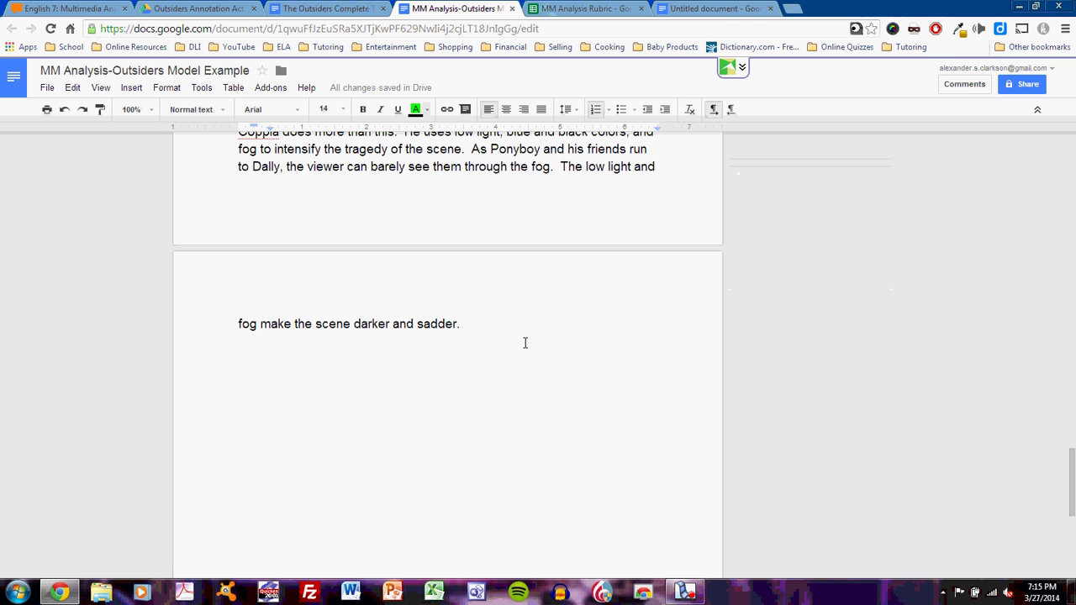
scroll(502, 322, "up", 2)
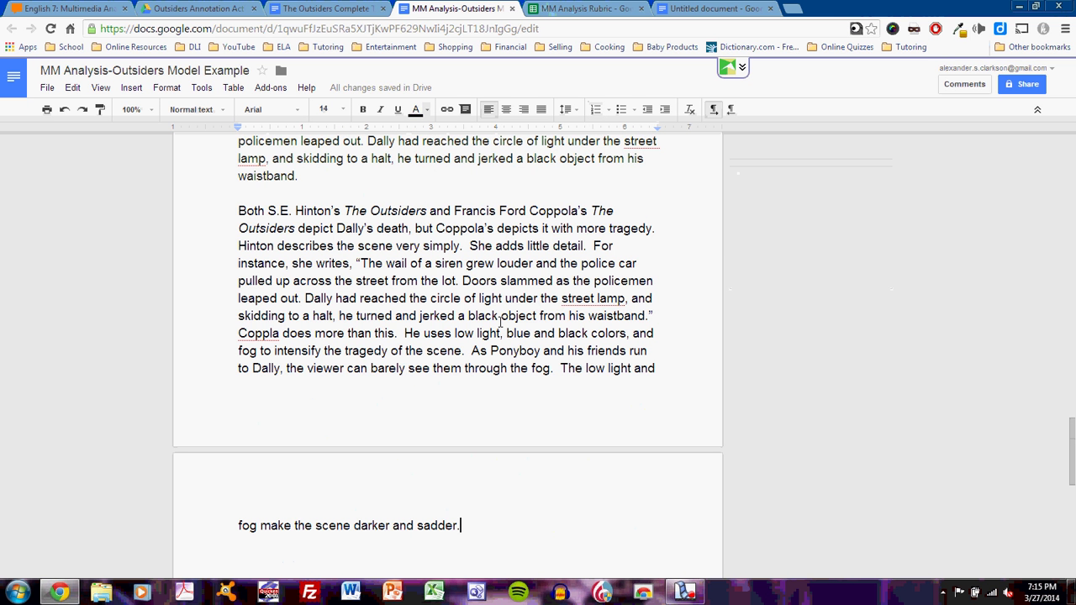
type("Th")
type("is tragedy")
type(" does not ")
type("exists i")
key("BackSpace")
key("BackSpace")
type("with the ")
Step: Complete the conclusion sentence with "same emotion in Hinton's novel."
type("sam")
key("BackSpace")
type("e emot")
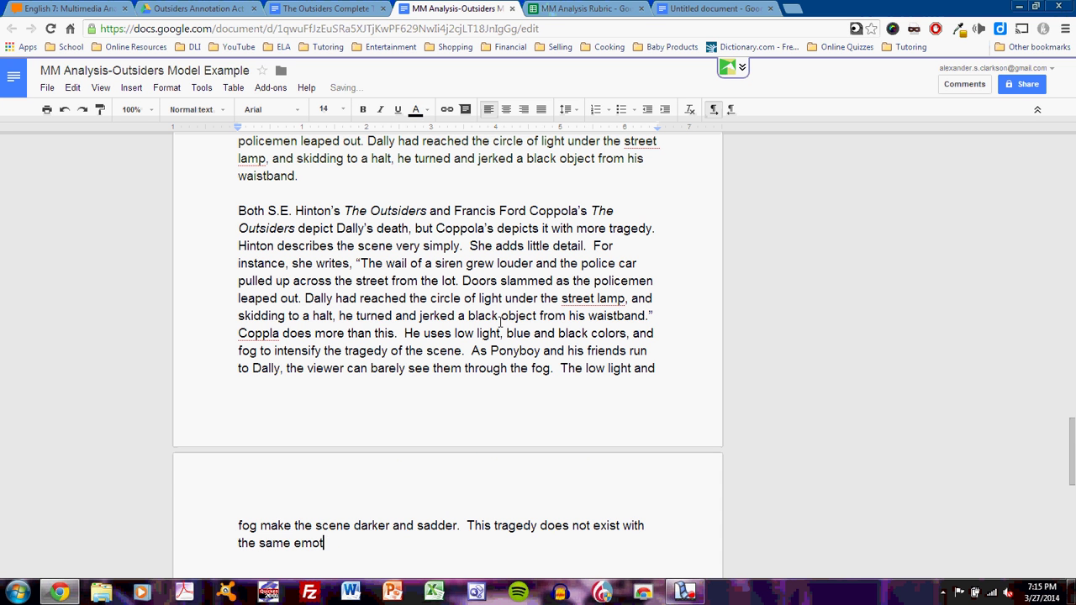
type("ion in Hoin")
key("BackSpace")
key("BackSpace")
key("BackSpace")
type("in")
type("ton's nov")
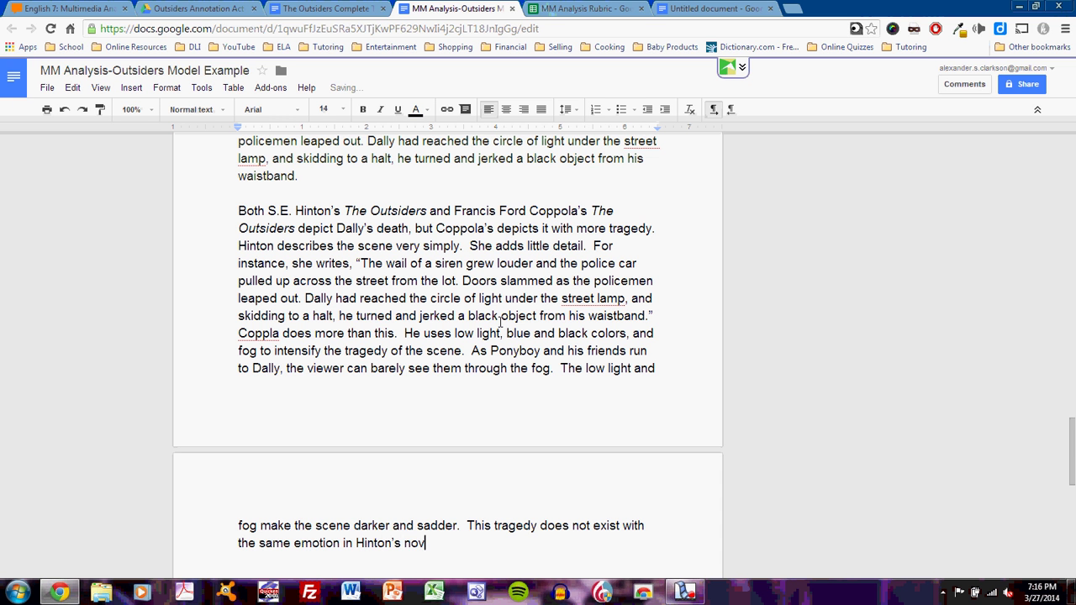
type("el.")
Step: Highlight format list item 6, "conclusion", in bright green
scroll(542, 374, "up", 15)
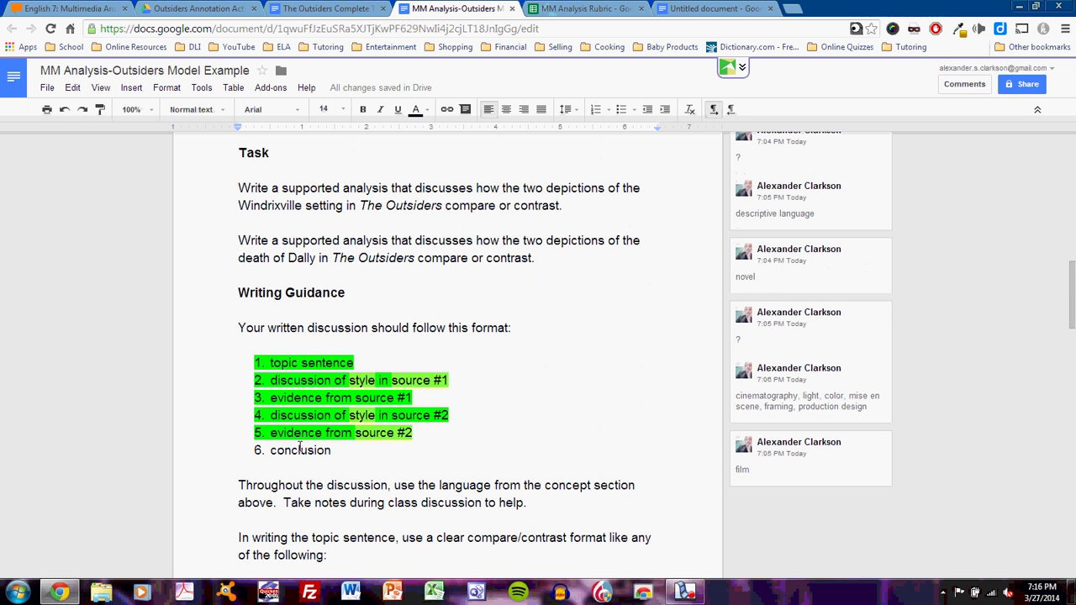
double_click(300, 450)
left_click(411, 111)
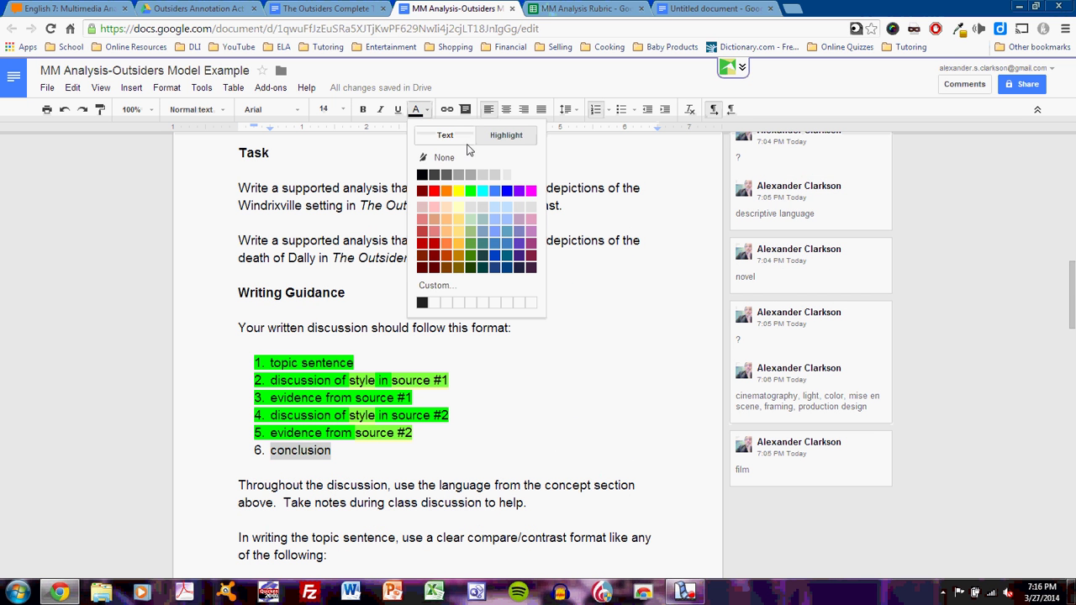
left_click(473, 187)
Step: Switch to the untitled checklist document and go over its final items on reviewing the format, writing and revising
left_click(712, 9)
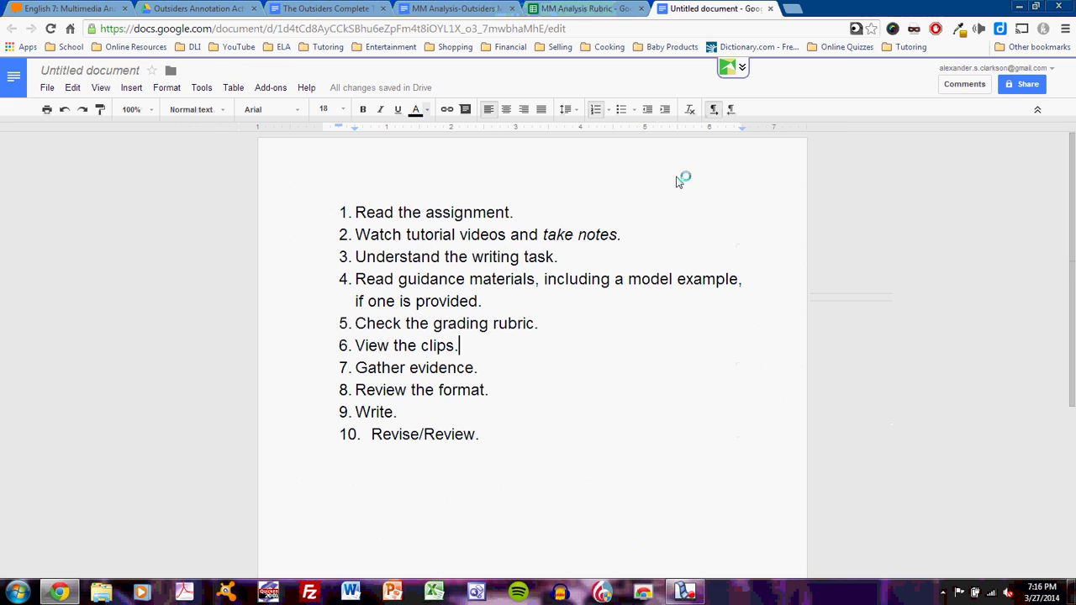
left_click(452, 390)
left_click(371, 412)
left_click(435, 434)
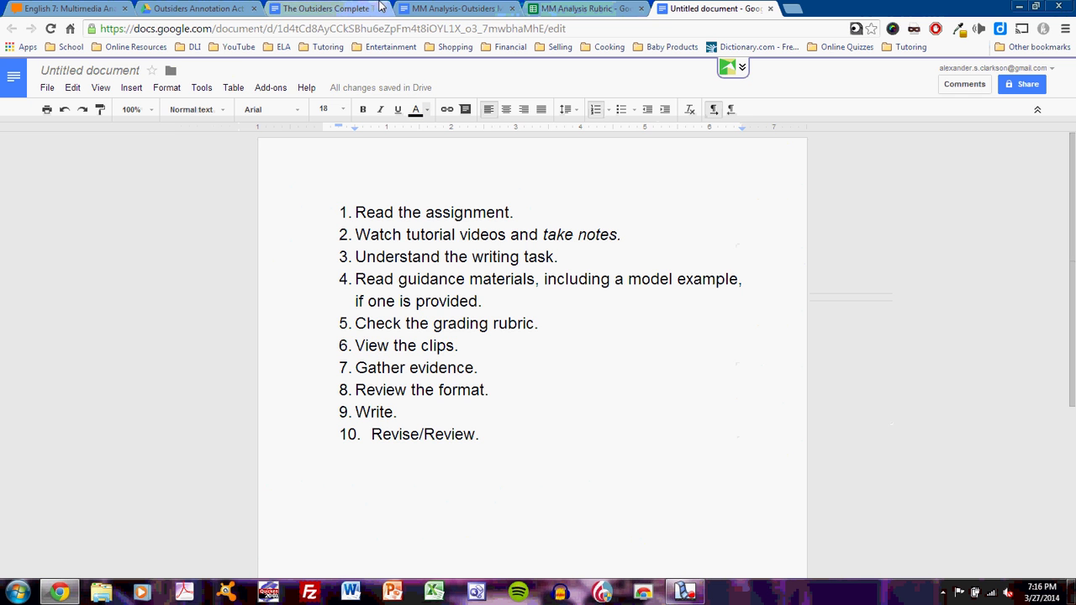
Step: Return to the model example document and reread the full response paragraph from topic sentence to conclusion
left_click(458, 8)
scroll(568, 382, "down", 12)
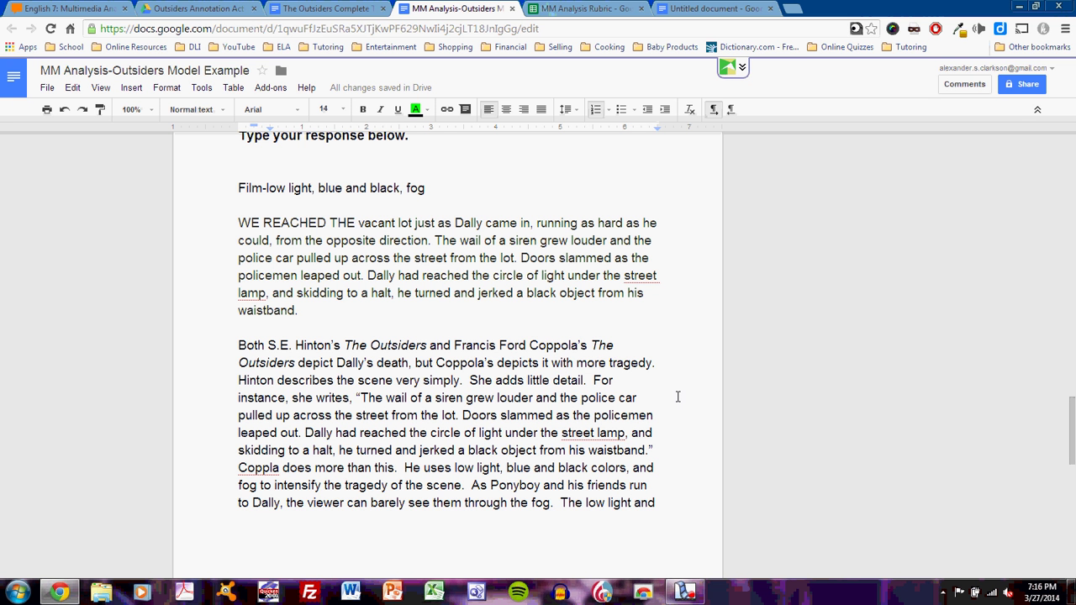
scroll(677, 397, "down", 2)
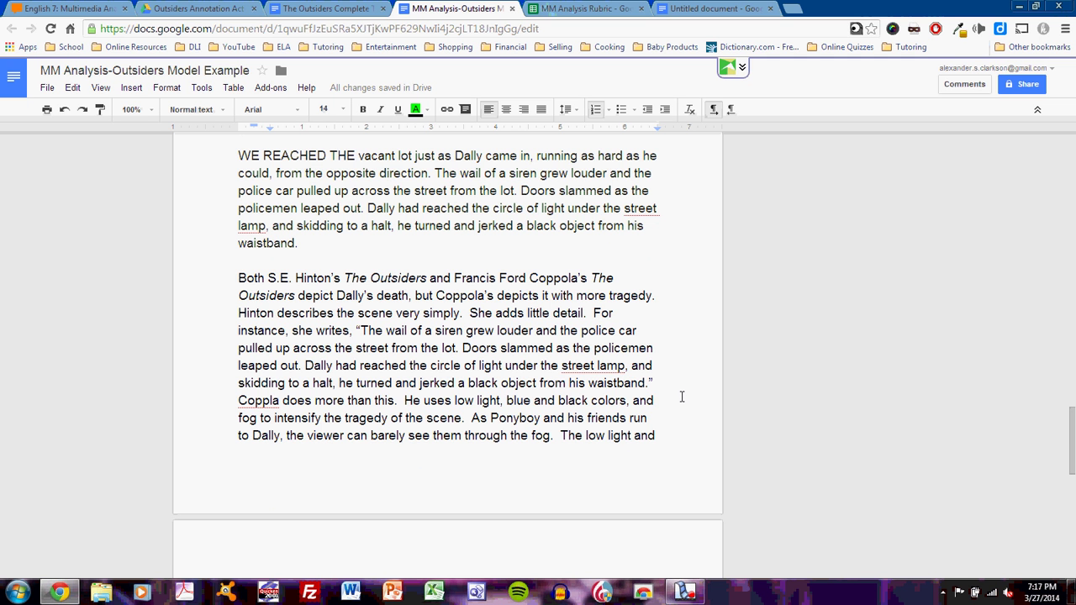
scroll(680, 397, "down", 3)
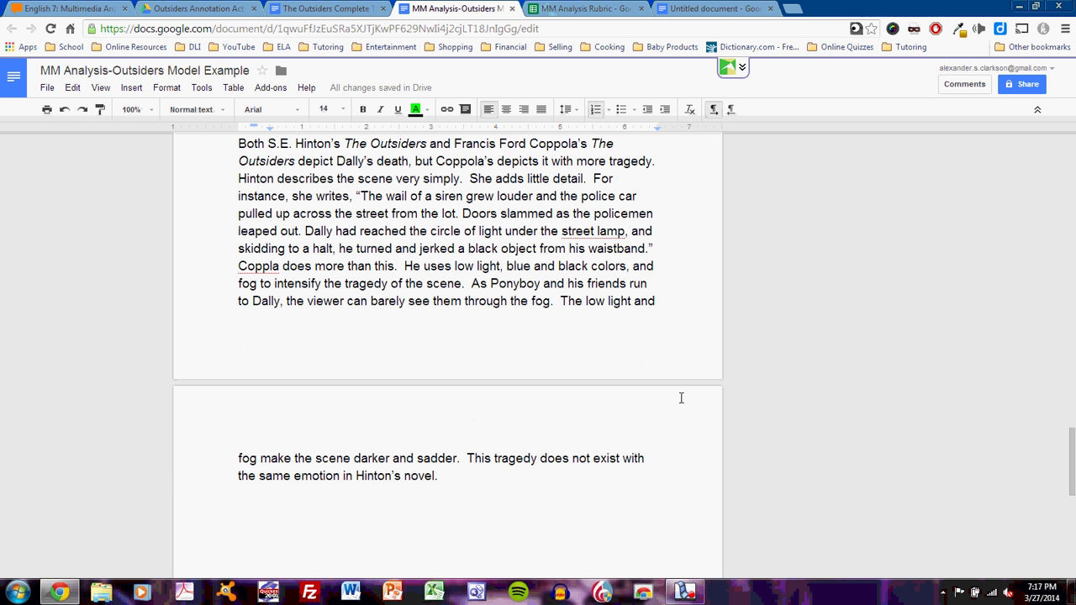
scroll(630, 385, "up", 3)
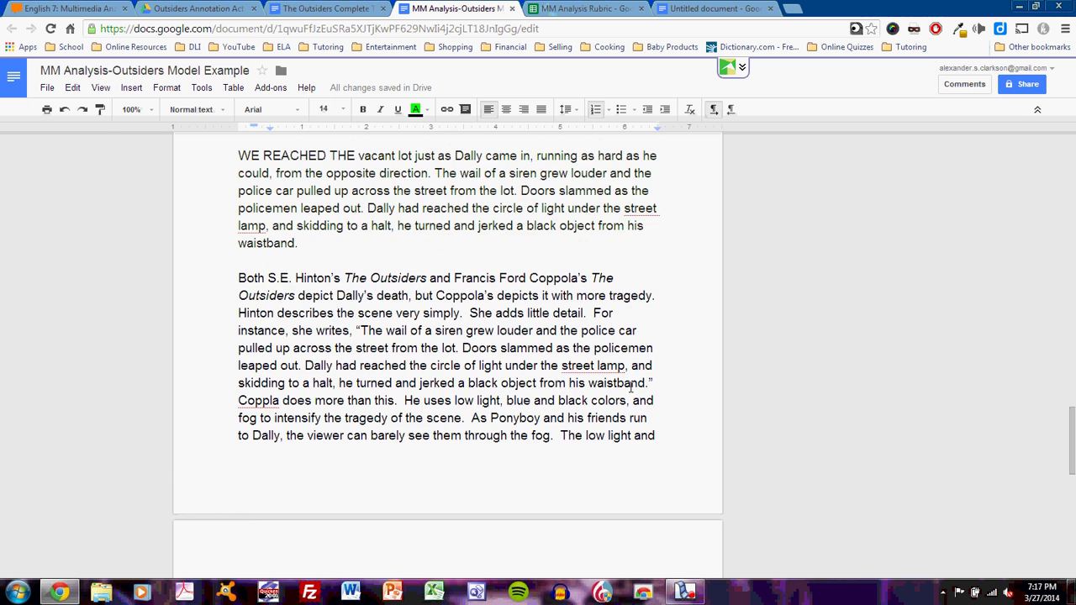
Step: Check the style and evidence items for both sources in the highlighted Writing Guidance format list
scroll(631, 385, "up", 15)
scroll(631, 389, "up", 3)
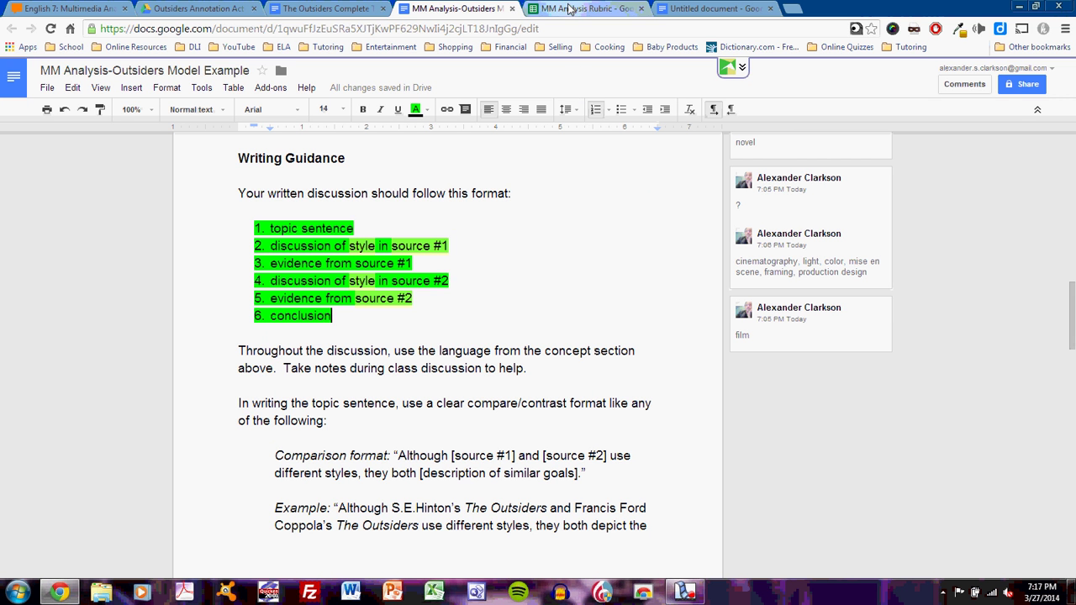
left_click(375, 248)
left_click(415, 264)
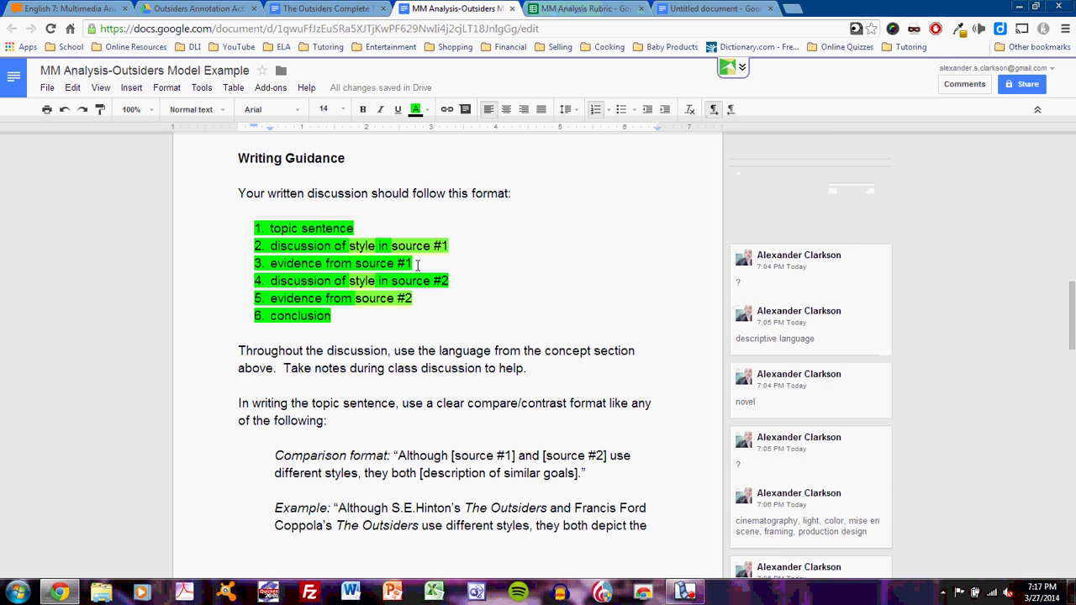
left_click(414, 298)
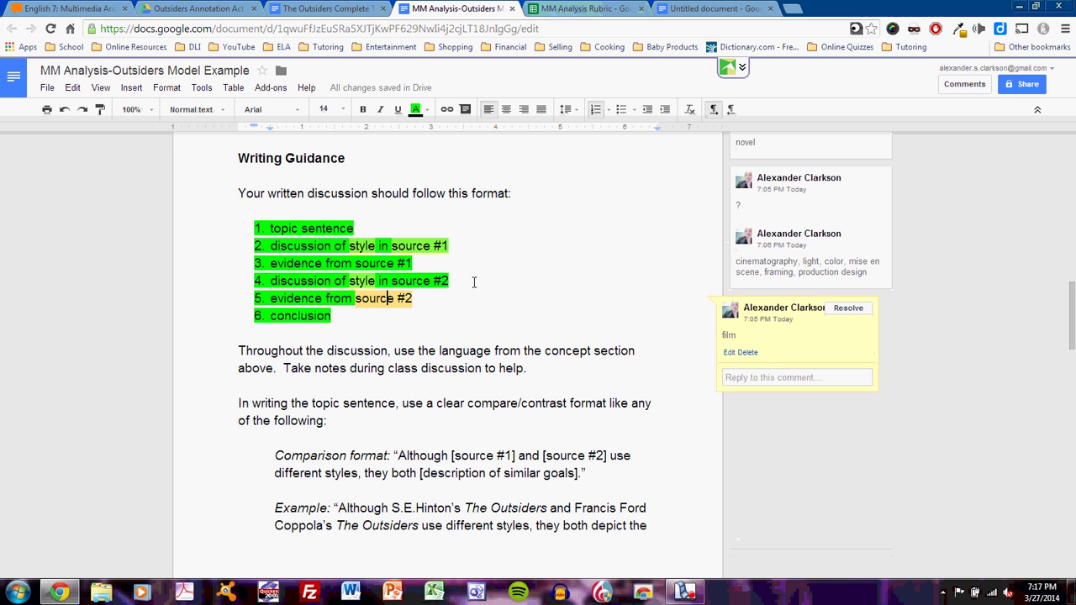
left_click(461, 247)
left_click(460, 279)
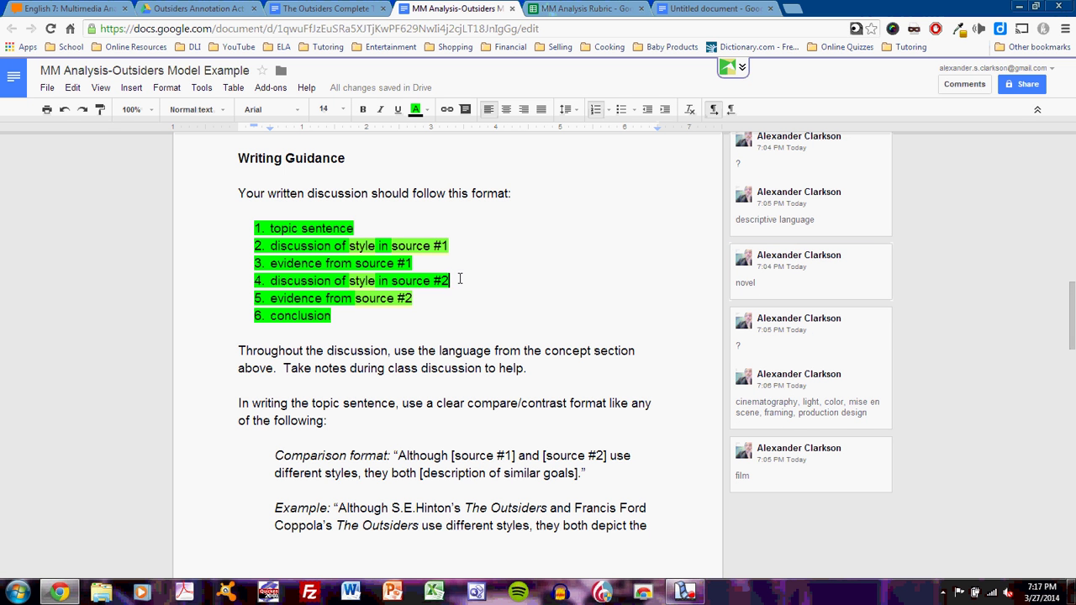
Step: Compare the written response once more with the Writing Guidance format list, starting from the topic sentence item
scroll(574, 340, "down", 4)
scroll(574, 340, "down", 2)
scroll(574, 341, "down", 3)
left_click(522, 330)
left_click(472, 421)
scroll(471, 420, "down", 2)
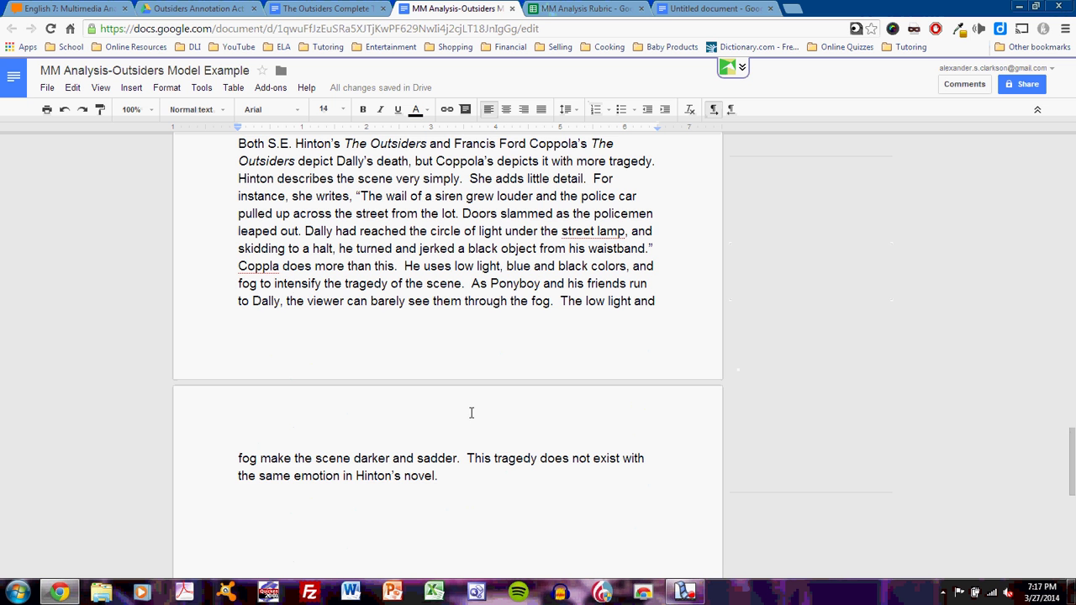
scroll(471, 413, "up", 13)
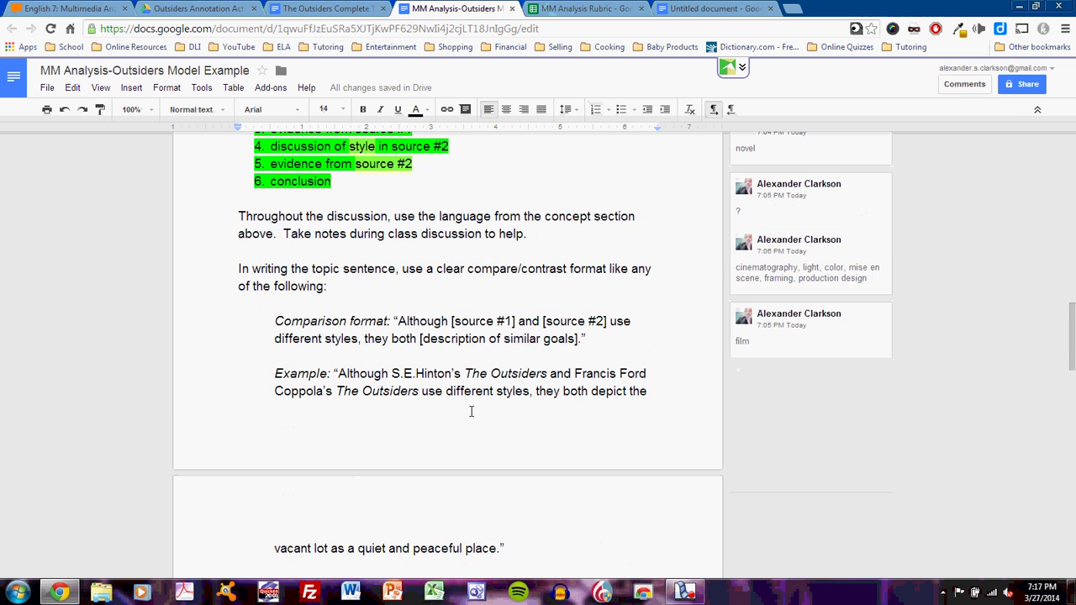
left_click(334, 229)
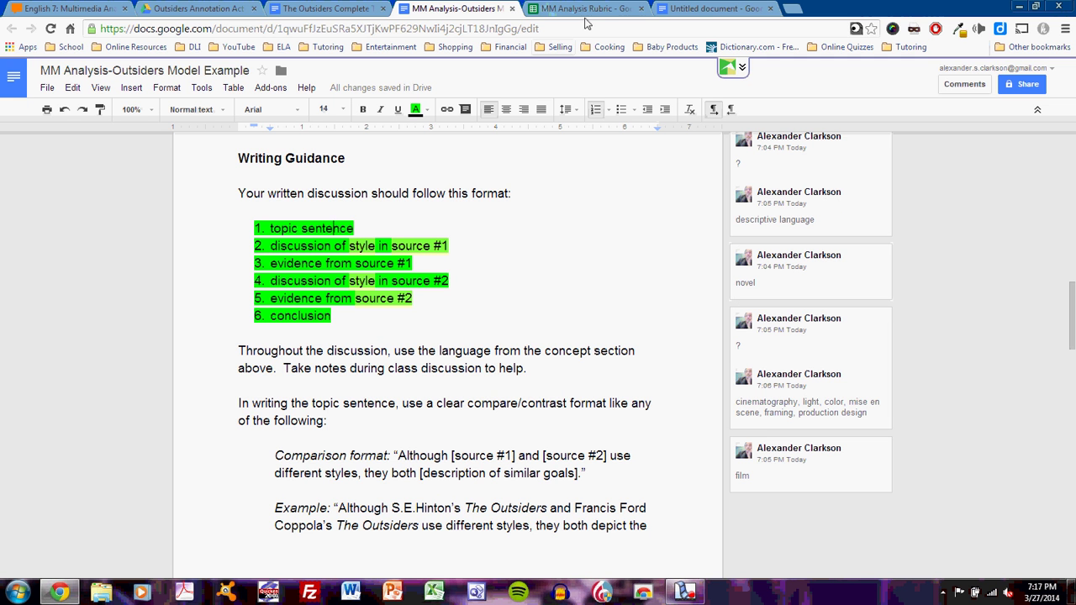
Step: Highlight the first item, "Read the assignment.", in bright green in the untitled checklist document
left_click(706, 10)
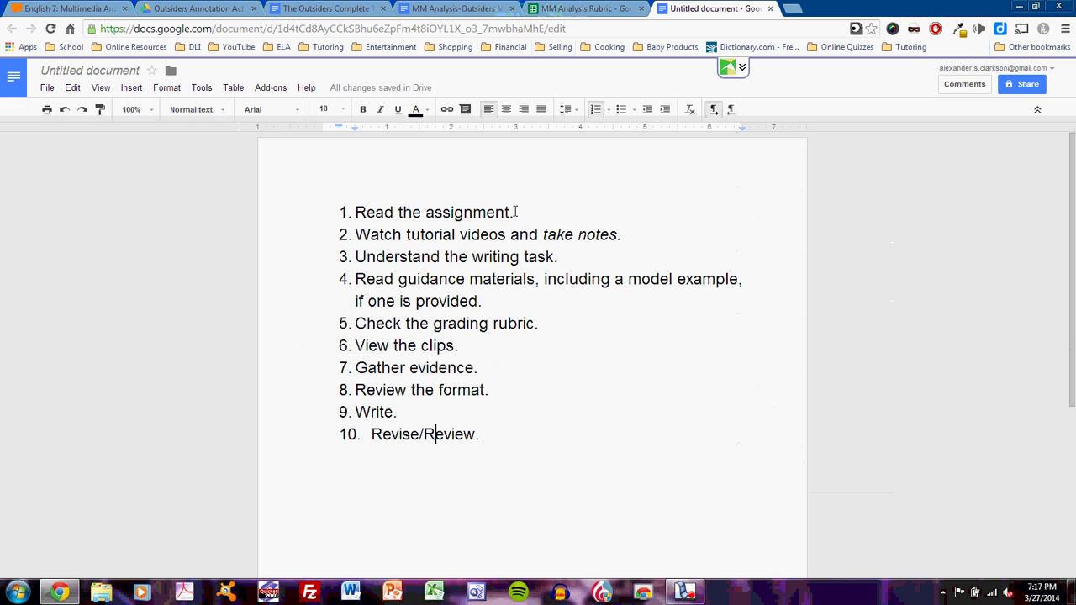
left_click_drag(511, 212, 334, 212)
left_click(424, 113)
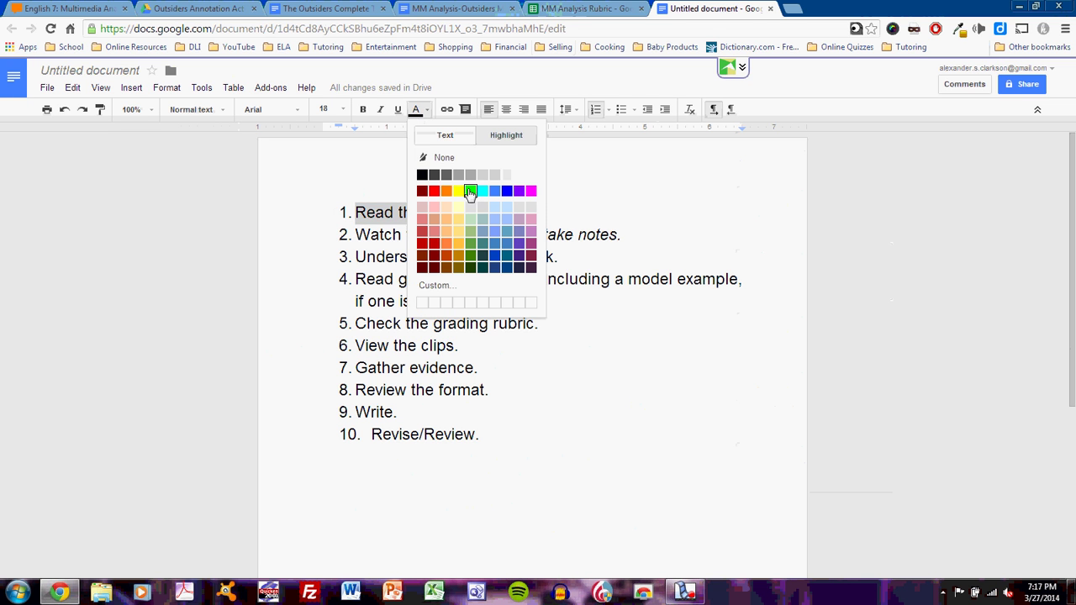
left_click(468, 192)
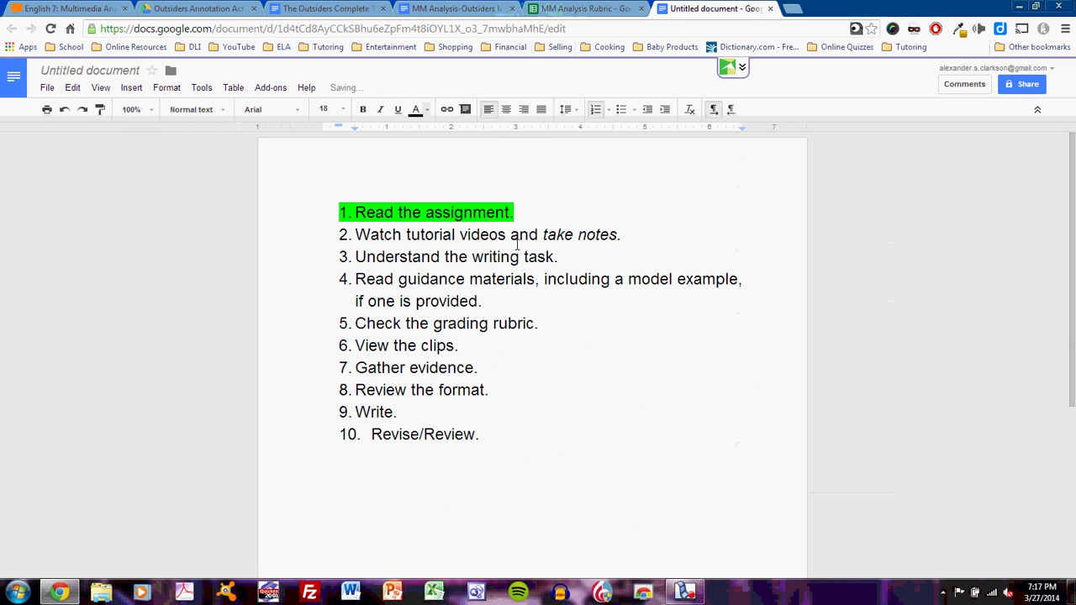
Step: Highlight the words "Watch tutorial videos" in the second checklist item in bright green
left_click_drag(507, 235, 343, 222)
left_click(424, 112)
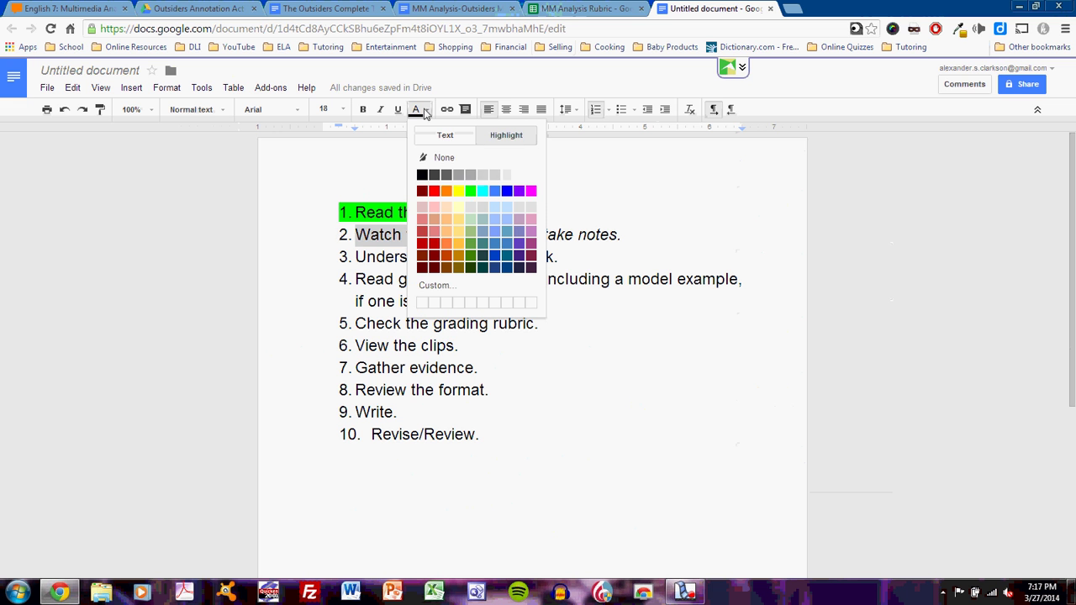
left_click(473, 199)
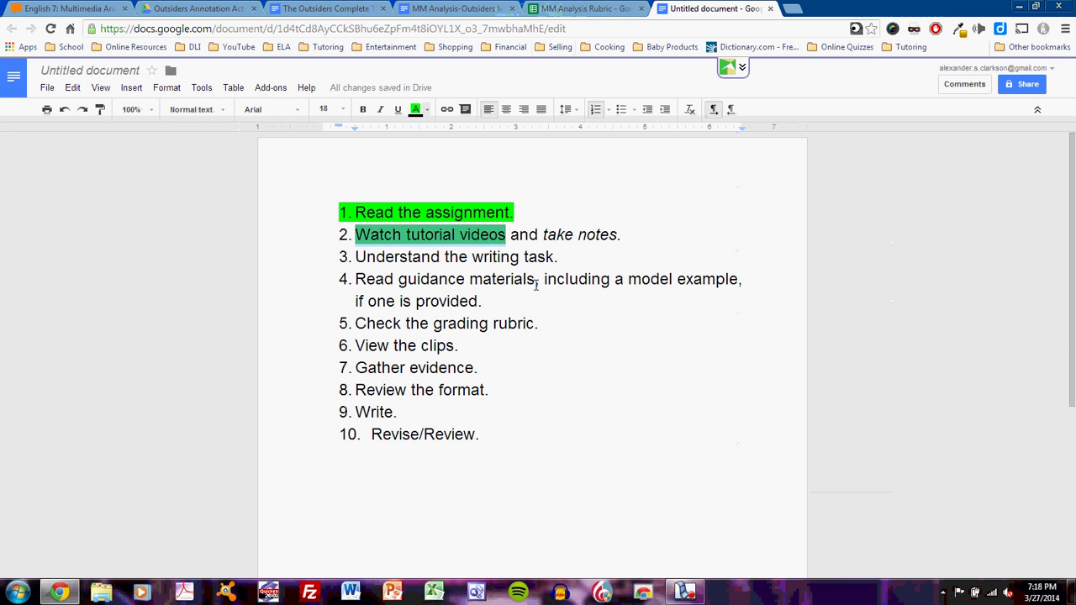
Step: Highlight the checklist items "View the clips." and "Write." in bright green
left_click_drag(460, 346, 336, 350)
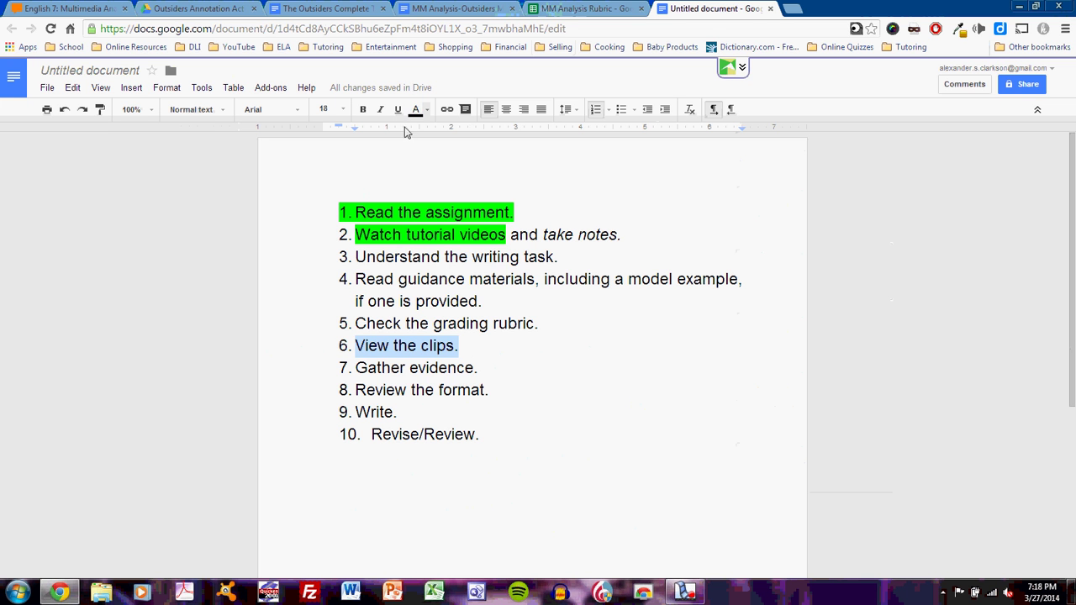
left_click(415, 110)
left_click(472, 190)
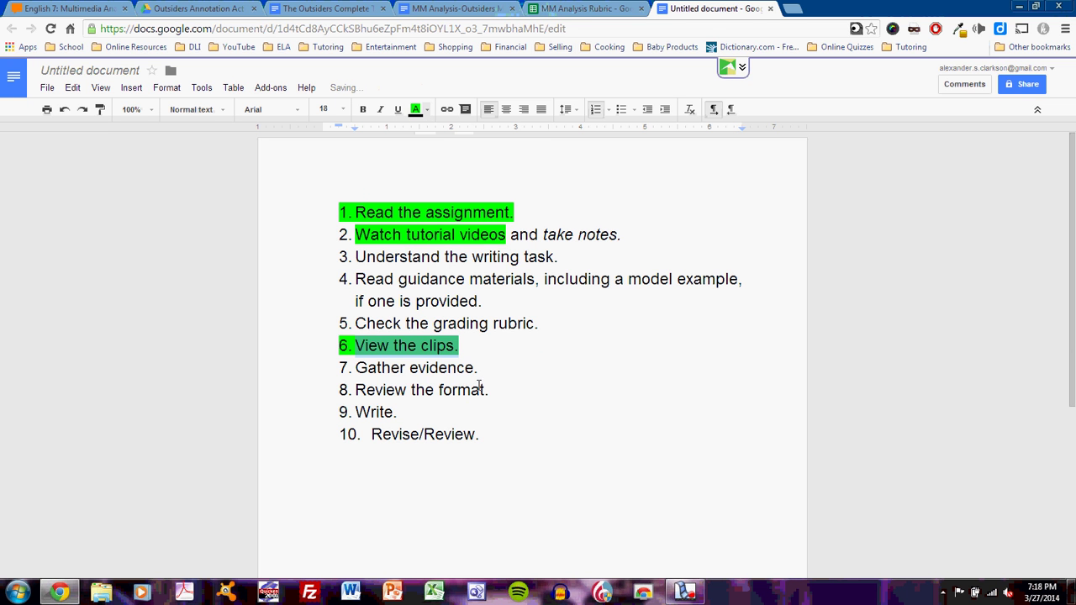
left_click_drag(410, 412, 354, 412)
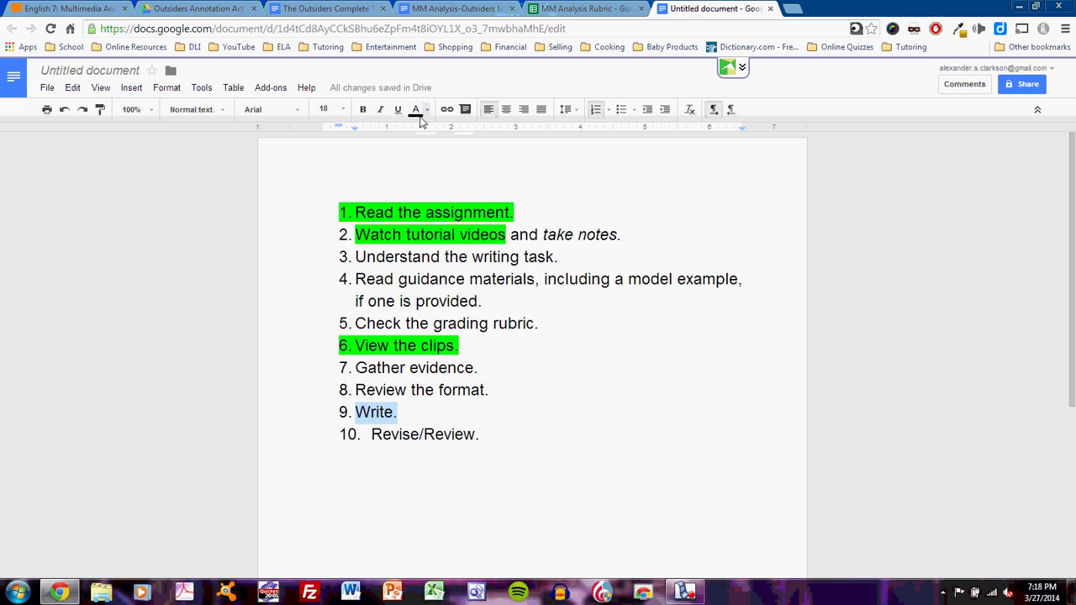
left_click(422, 113)
left_click(472, 190)
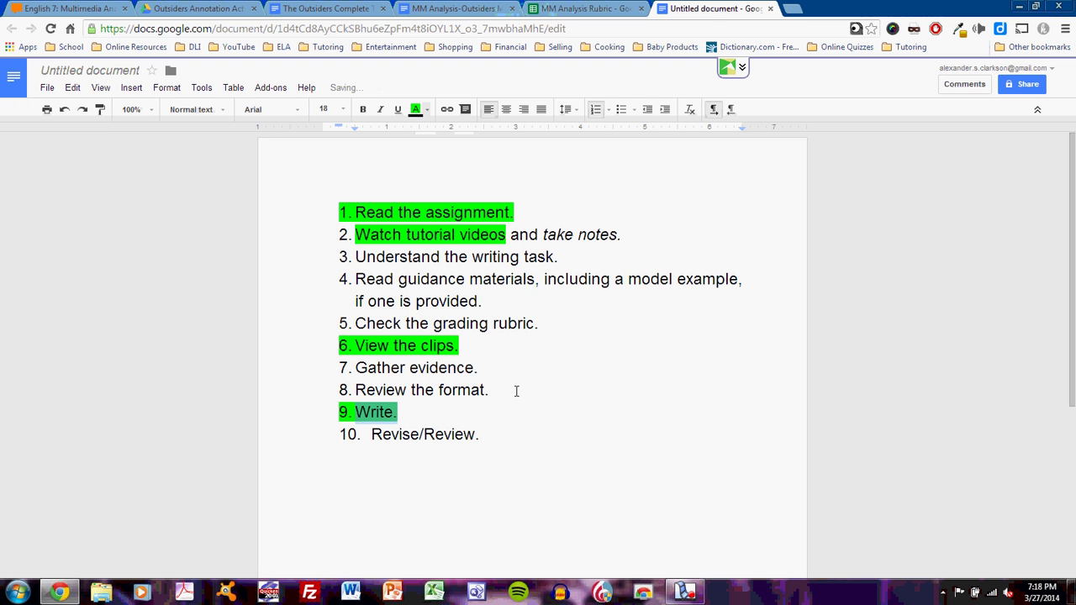
left_click(485, 367)
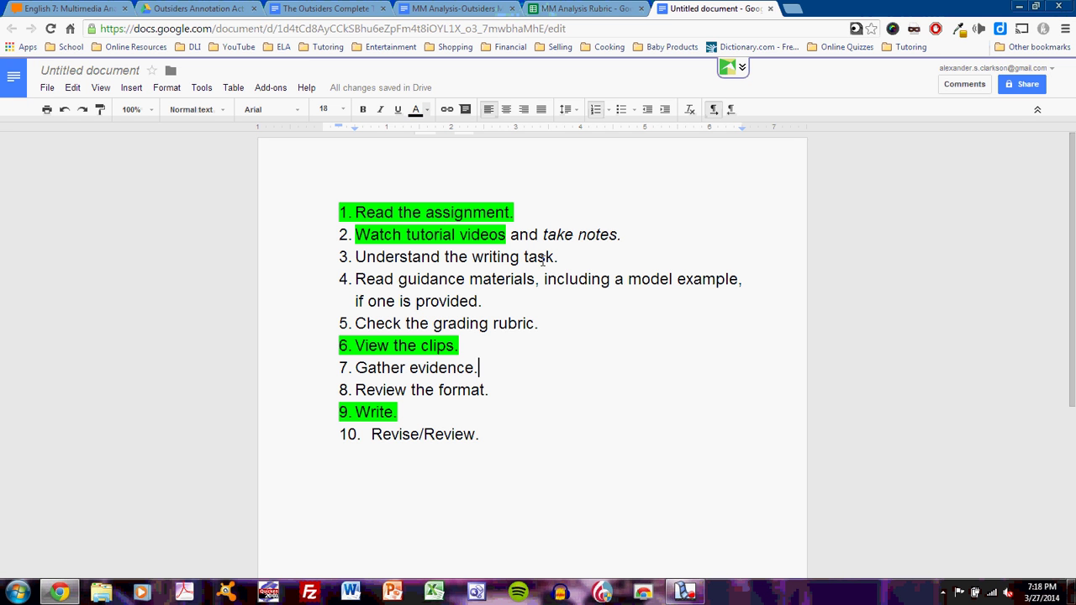
Step: Highlight the third checklist item, "Understand the writing task.", in yellow
left_click_drag(556, 258, 353, 258)
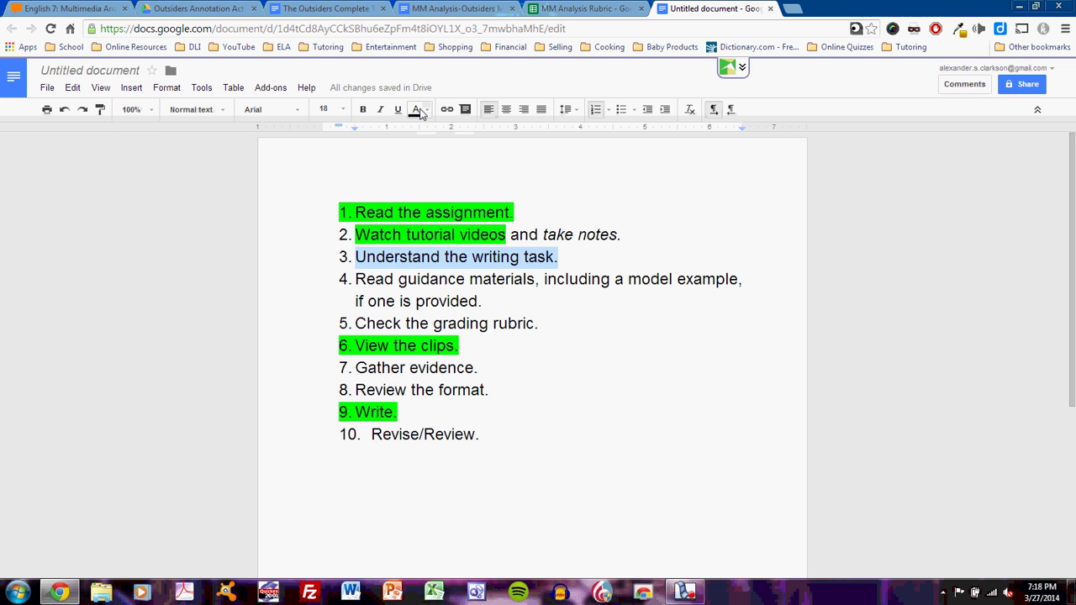
left_click(416, 109)
left_click(459, 190)
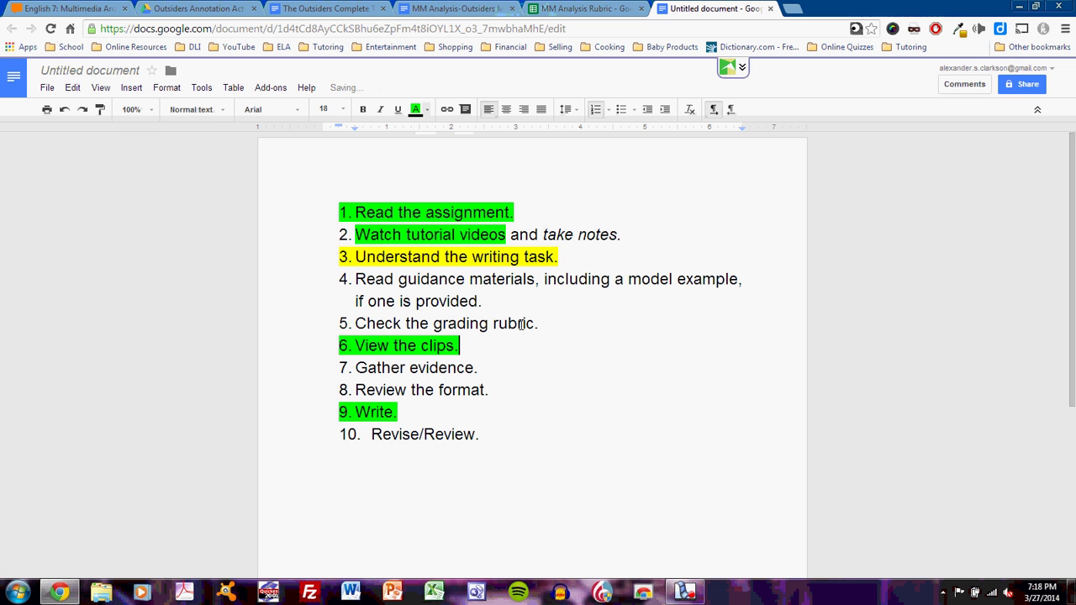
Step: Highlight the guidance materials and grading rubric items, numbers 4 and 5 of the checklist, in red
left_click_drag(544, 329, 354, 277)
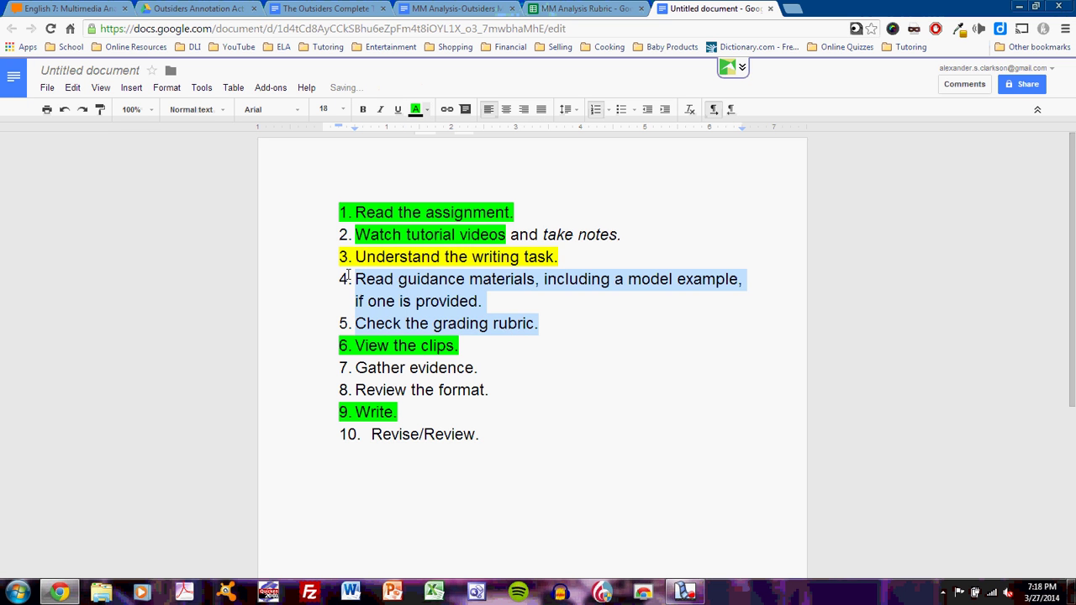
left_click(423, 113)
left_click(435, 190)
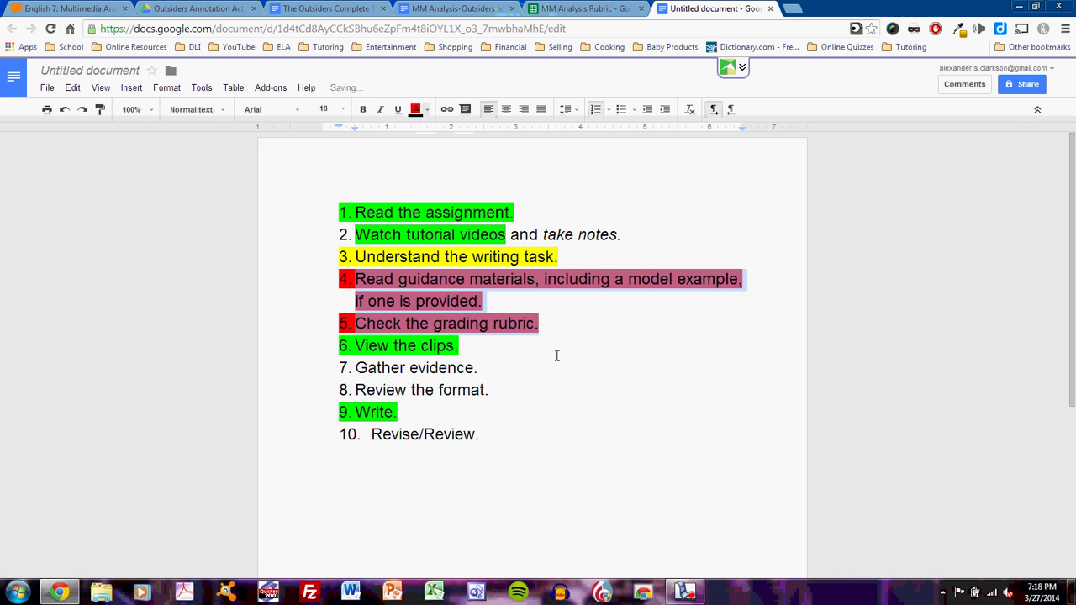
left_click(494, 387)
Step: Highlight the checklist items "Gather evidence." and "Review the format." in red
left_click_drag(489, 370, 354, 368)
left_click(426, 110)
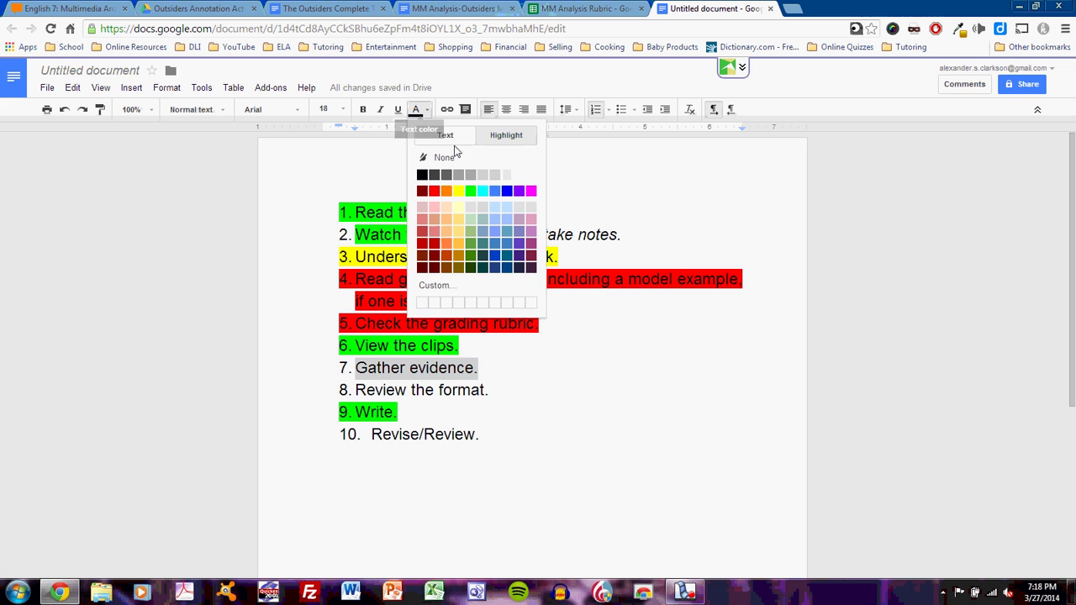
left_click(435, 192)
left_click_drag(496, 390, 354, 391)
left_click(426, 110)
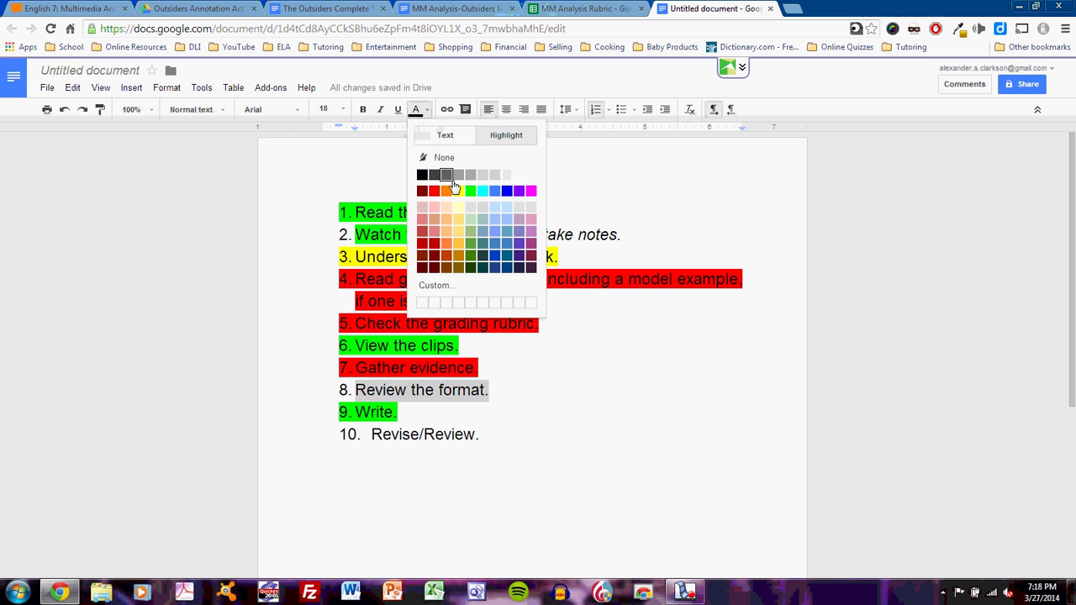
left_click(434, 192)
Step: Highlight the last checklist item, "Revise/Review.", in red
left_click_drag(490, 435, 351, 440)
left_click(415, 111)
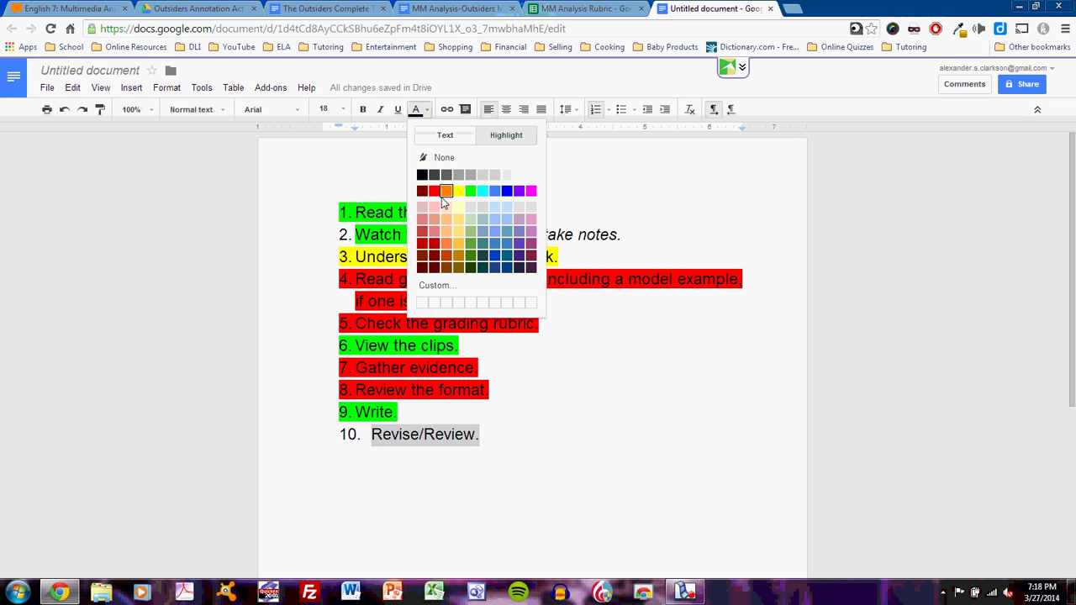
left_click(434, 194)
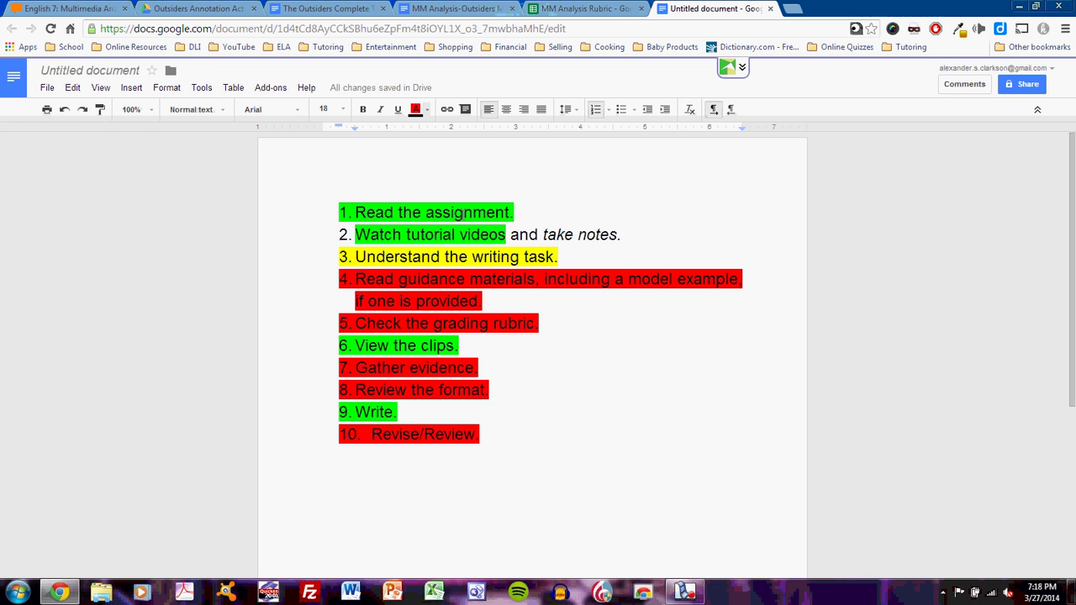
Step: Highlight the italic words "take notes." in the second checklist item in red
left_click_drag(632, 235, 548, 238)
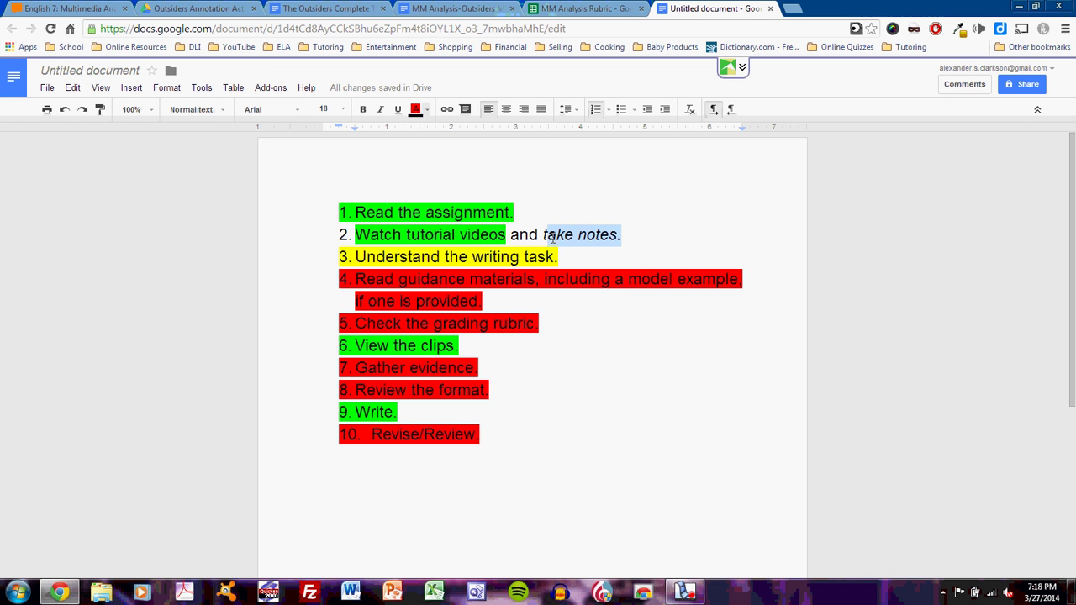
left_click(415, 110)
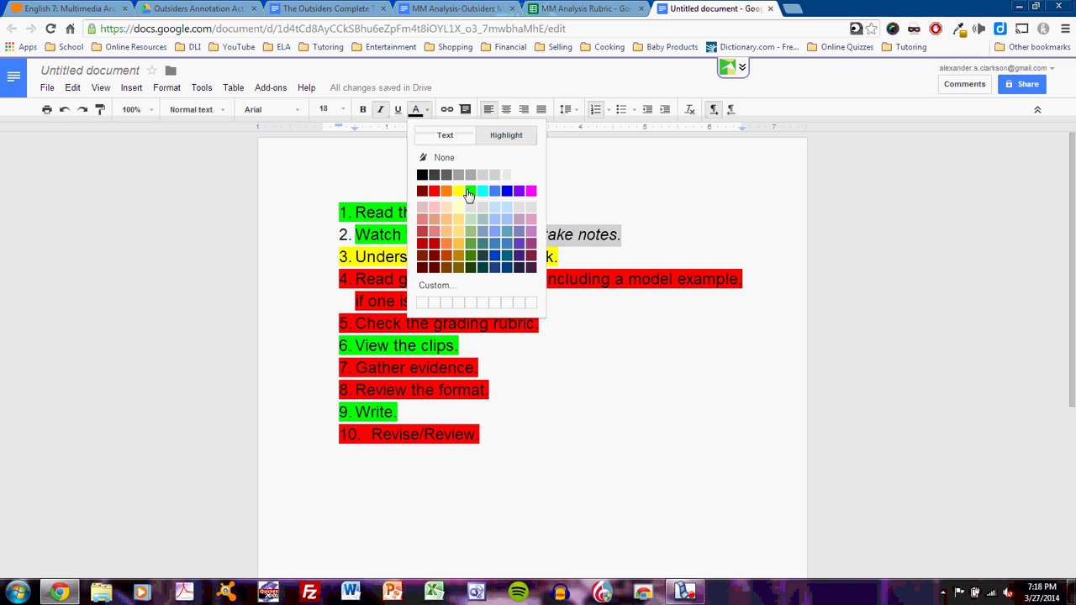
left_click(434, 191)
left_click(579, 257)
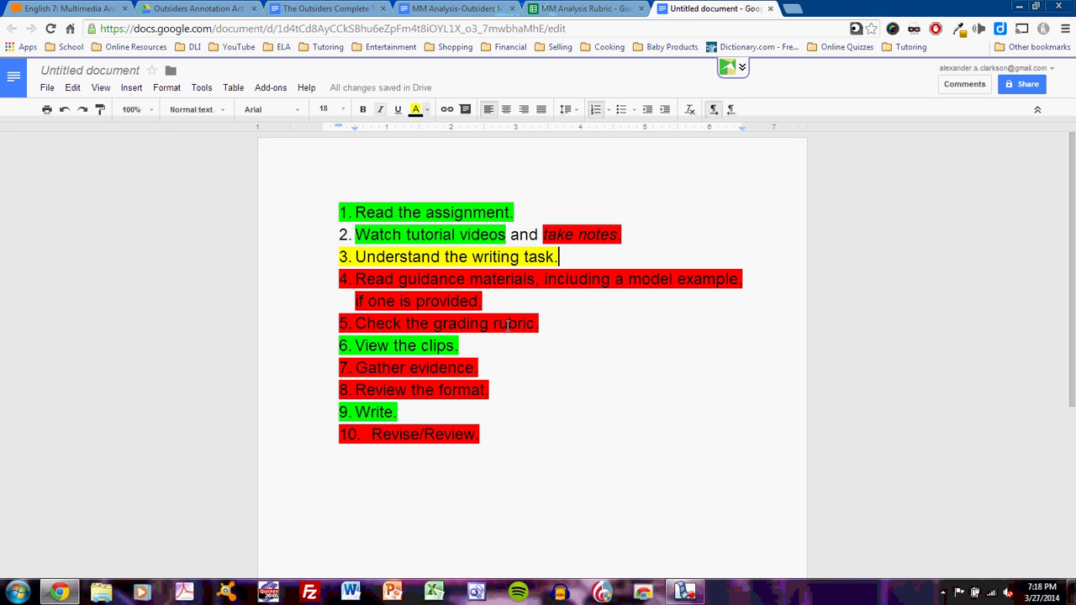
left_click(441, 347)
Step: Look over the finished response paragraph in the model example document and return to the untitled checklist document
left_click(458, 10)
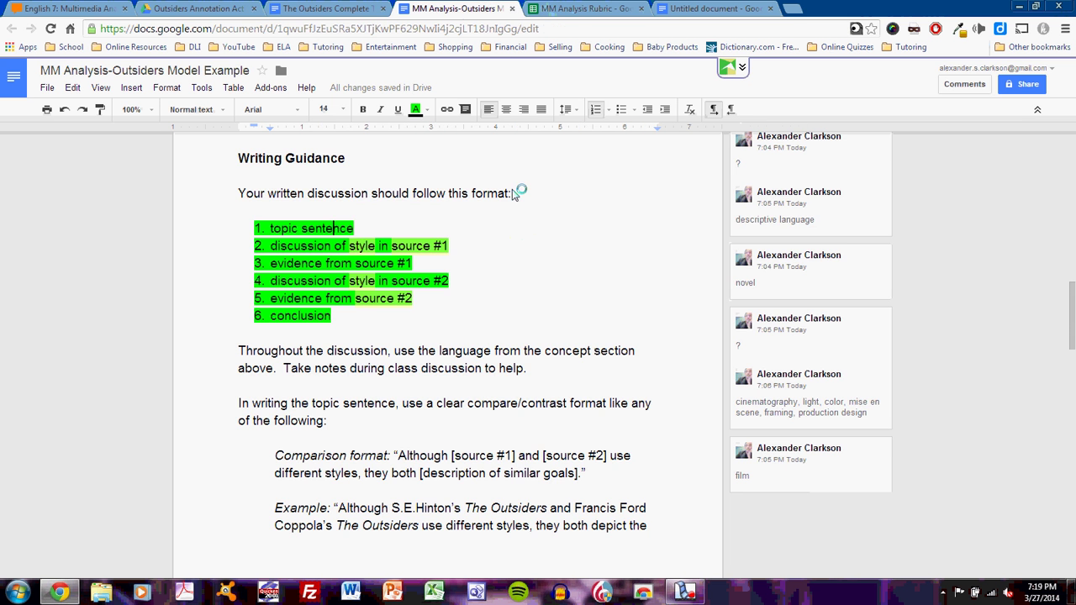
scroll(531, 379, "down", 8)
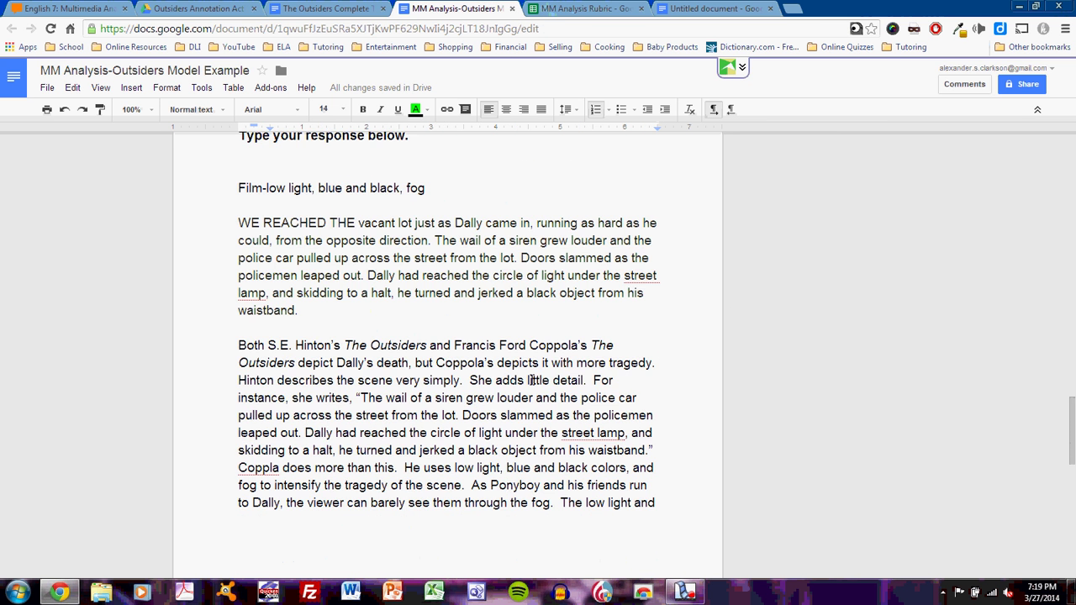
scroll(532, 382, "down", 5)
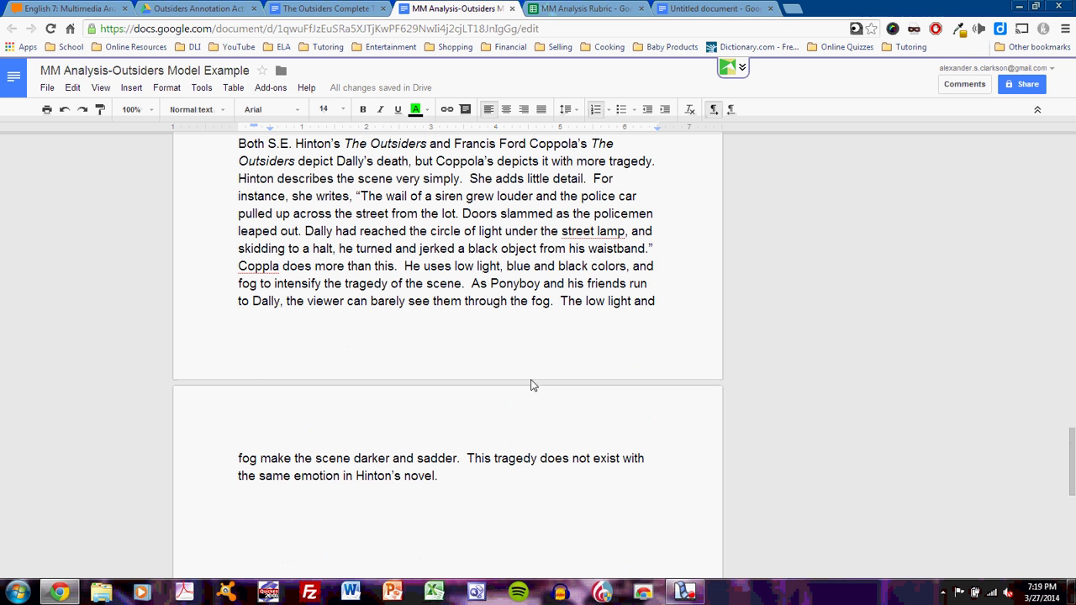
scroll(530, 389, "up", 2)
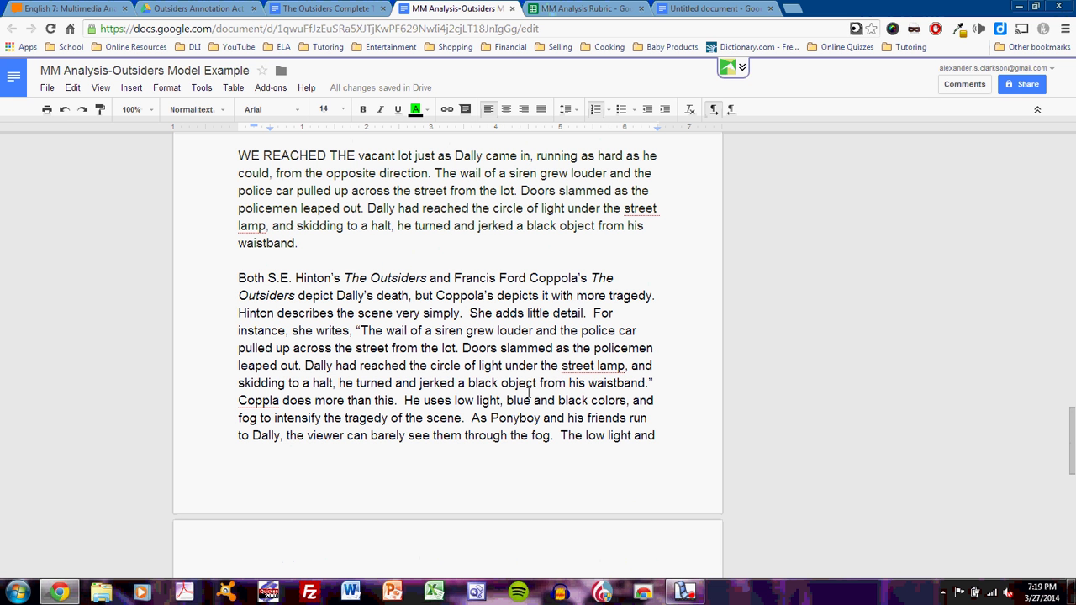
left_click(716, 10)
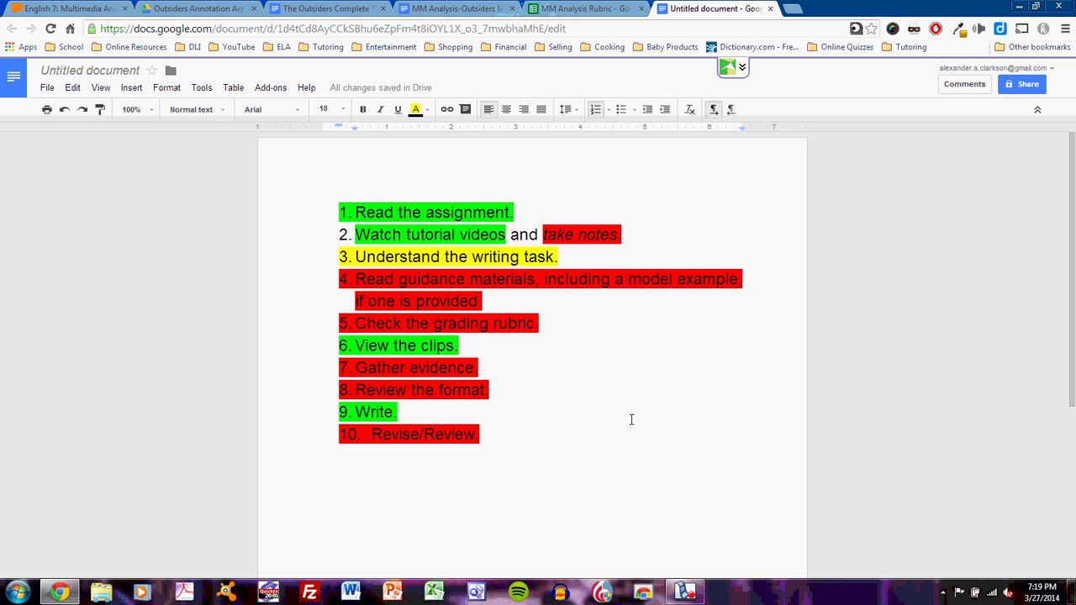
mouse_move(694, 596)
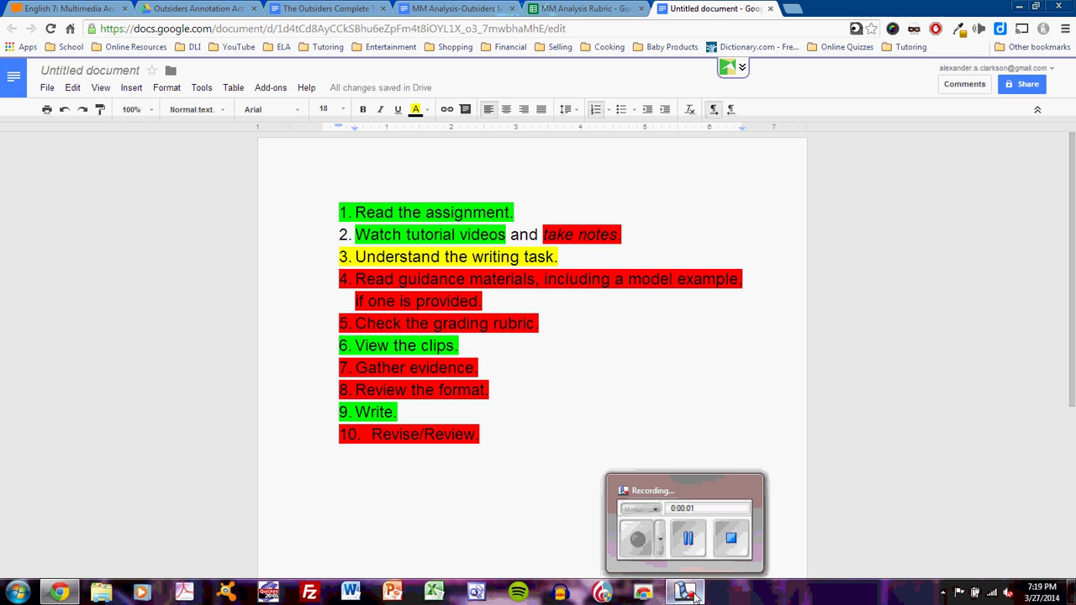